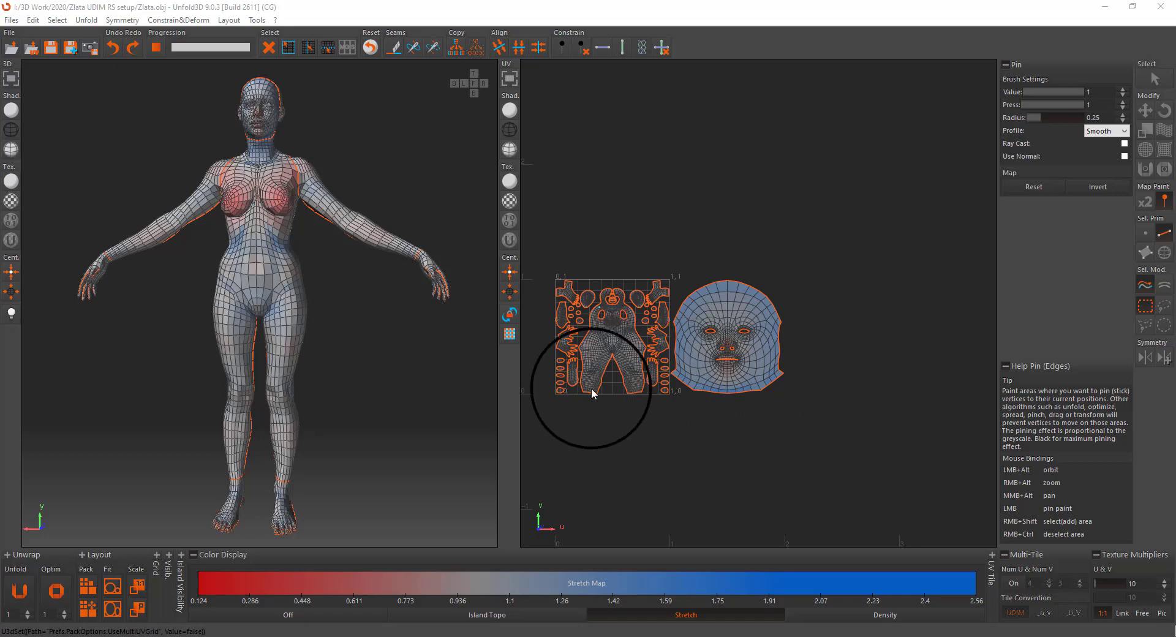
Enable the multi-tile layout with the UDIM convention for the body and head UV islands
scroll(567, 356, "up", 5)
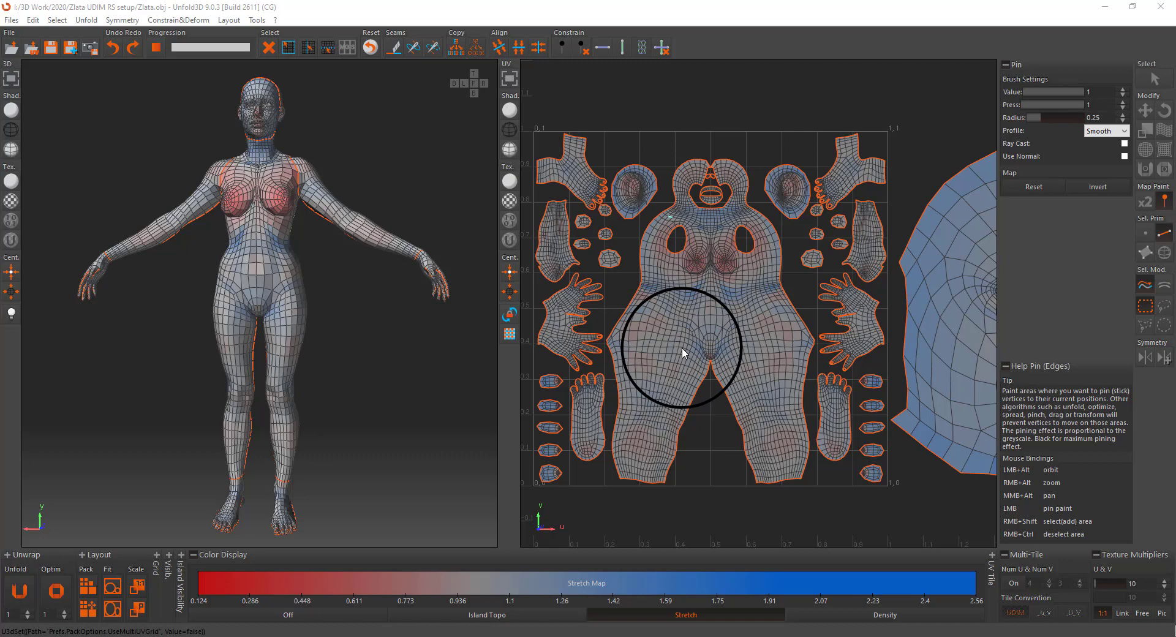
scroll(653, 334, "down", 3)
scroll(650, 333, "down", 2)
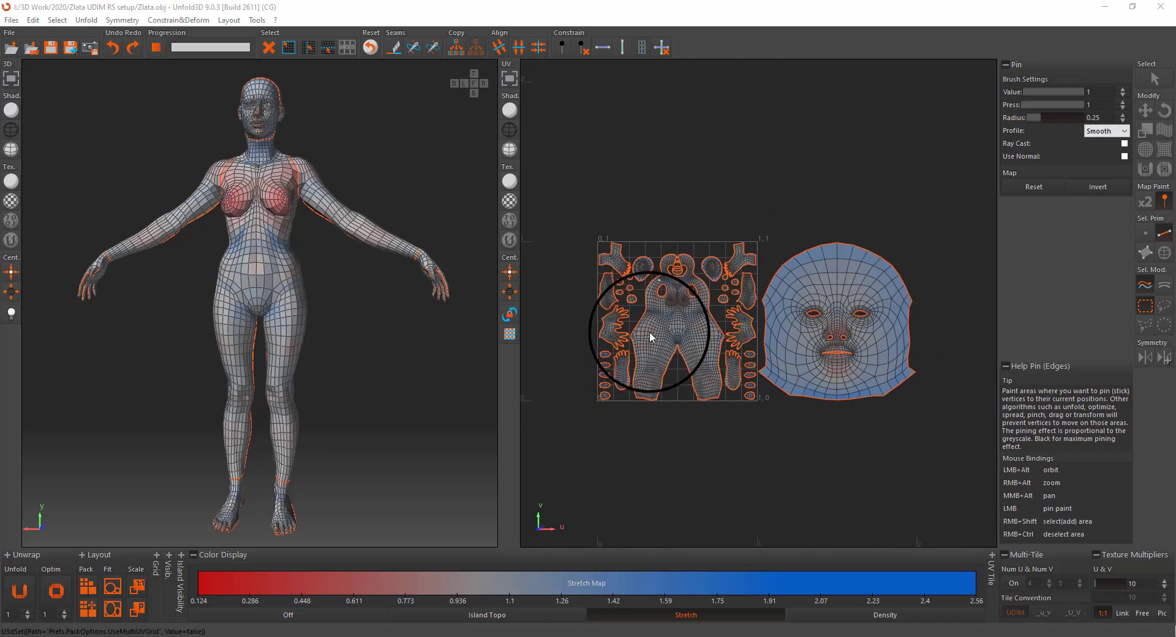
scroll(687, 341, "up", 2)
scroll(685, 331, "up", 3)
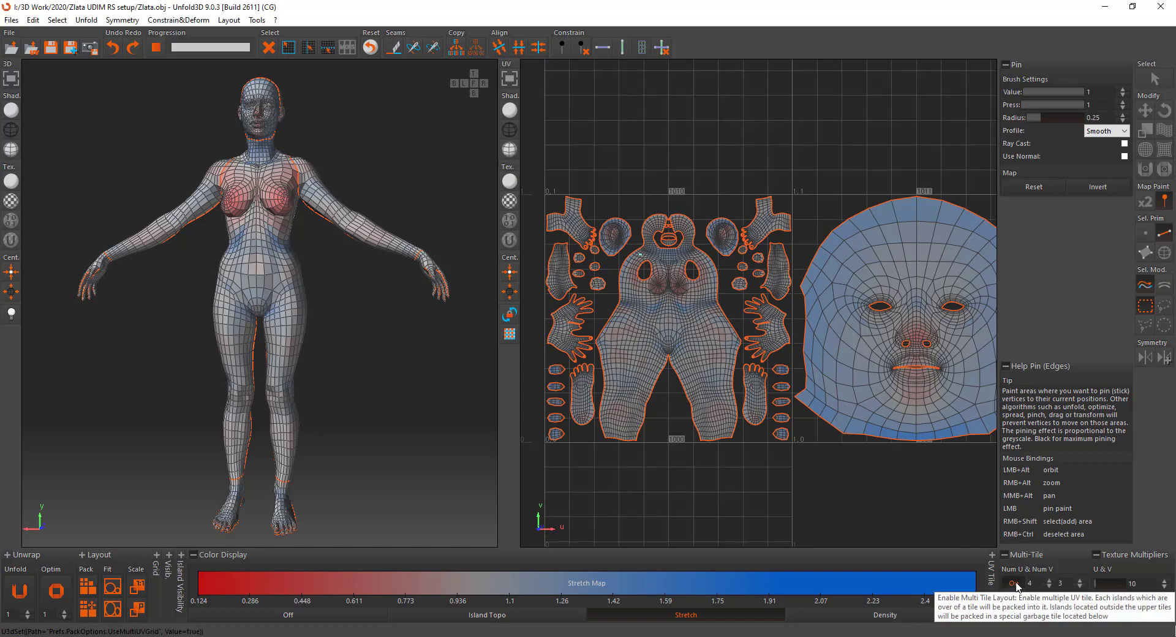
left_click(1015, 584)
scroll(631, 355, "down", 4)
scroll(625, 360, "down", 3)
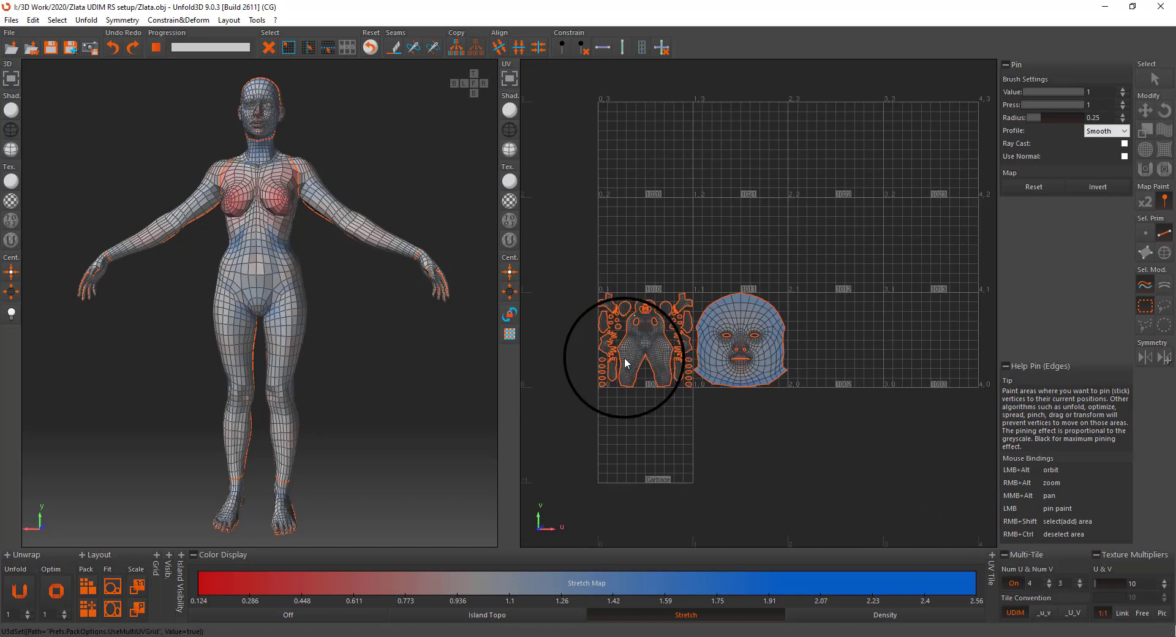
Examine how the body islands and the head island are distributed across the UDIM tiles
scroll(783, 363, "up", 3)
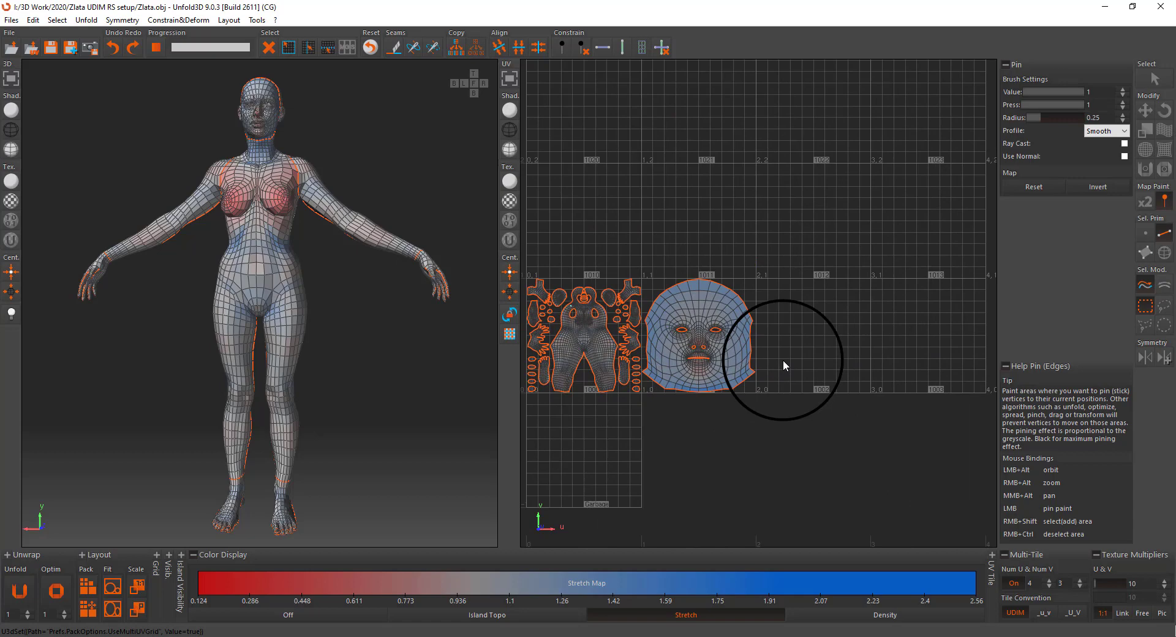
scroll(783, 360, "down", 1)
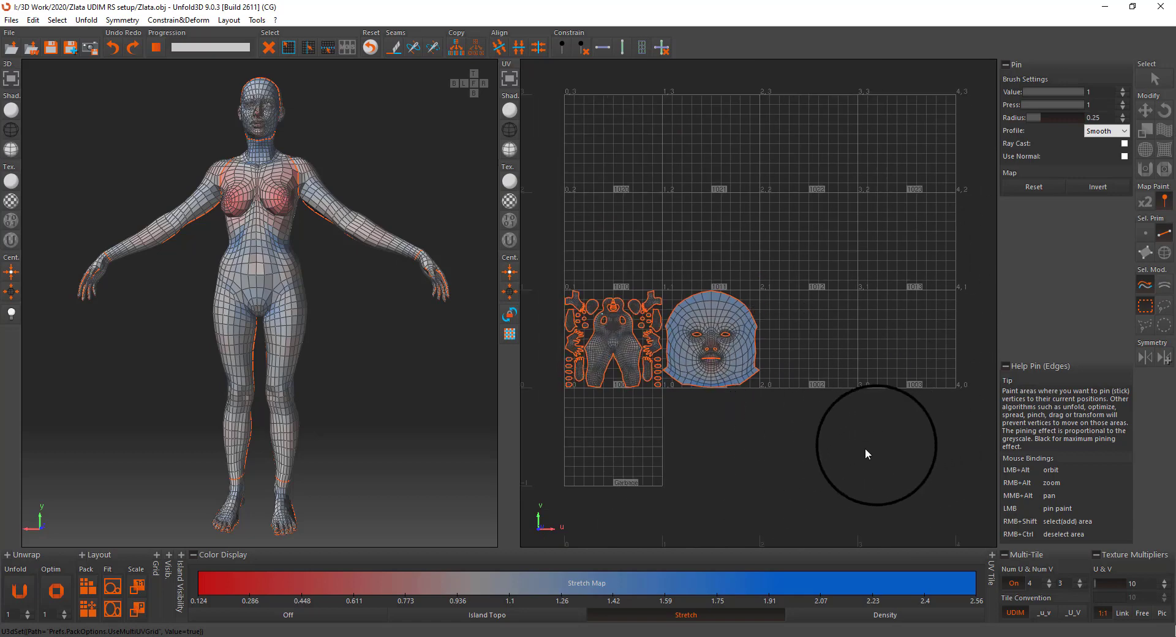
scroll(574, 358, "up", 3)
scroll(578, 360, "up", 2)
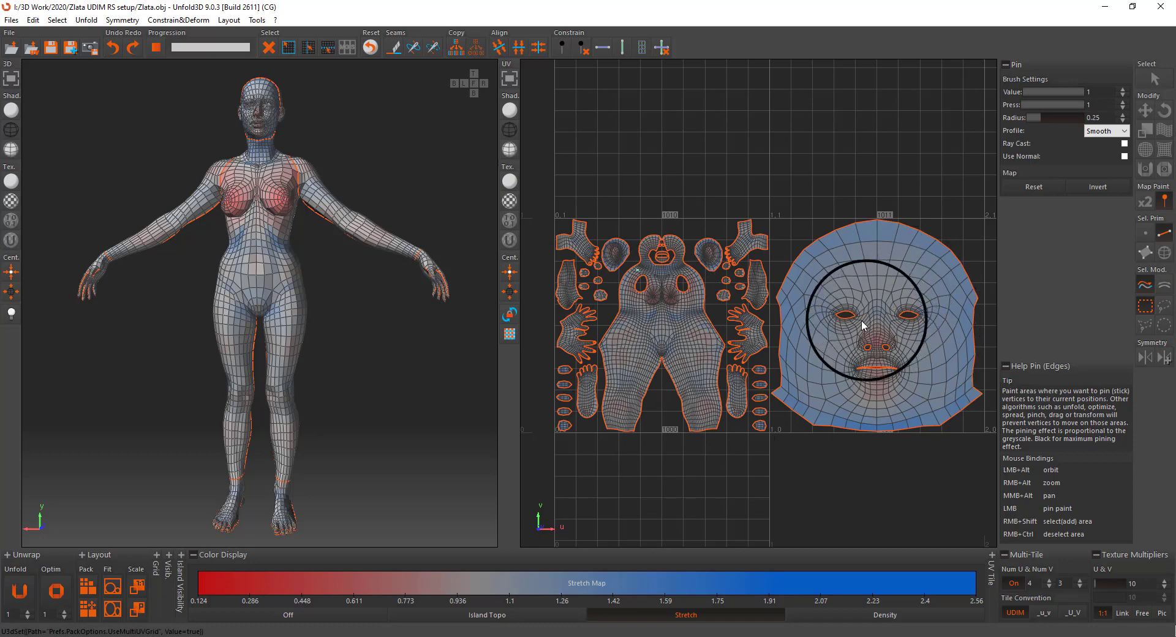
scroll(882, 325, "down", 5)
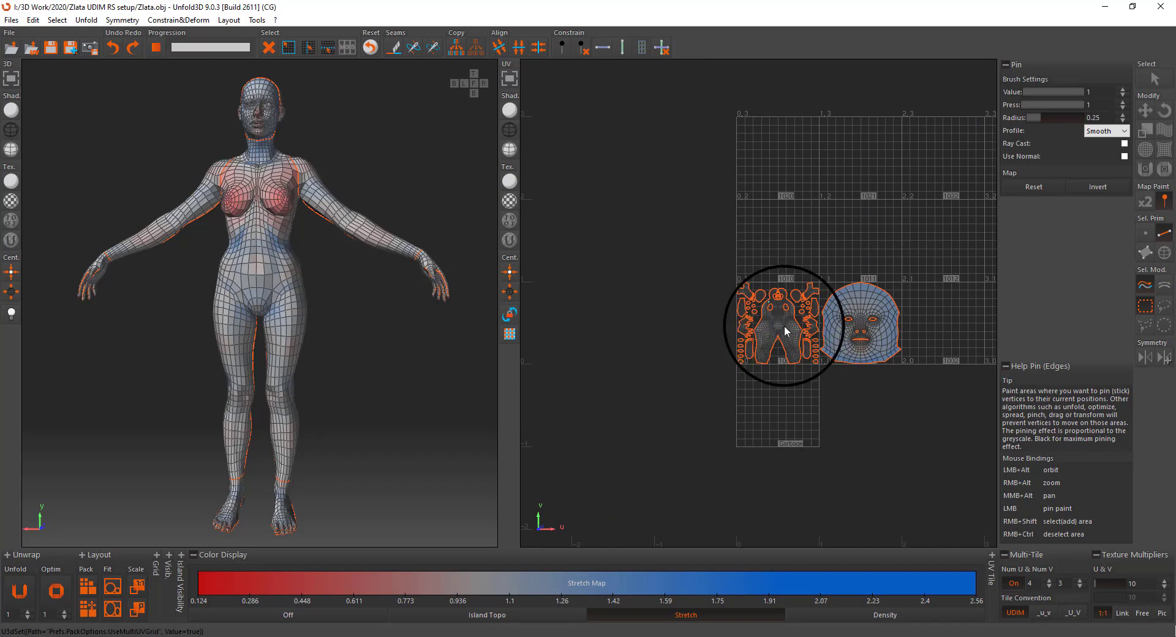
scroll(787, 324, "up", 4)
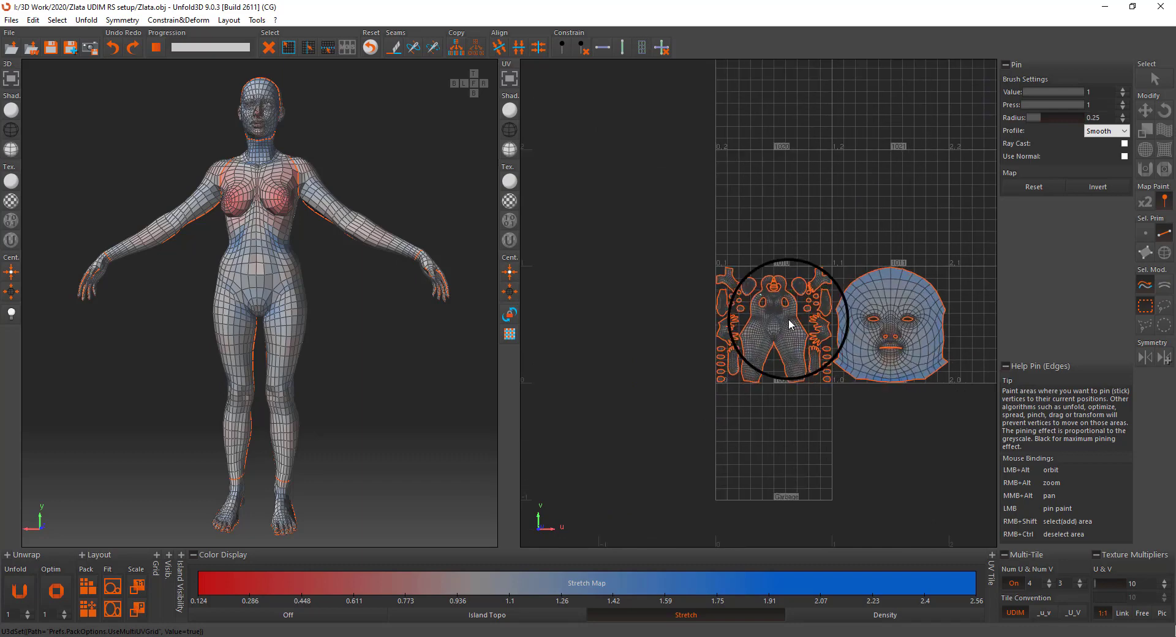
scroll(789, 318, "up", 1)
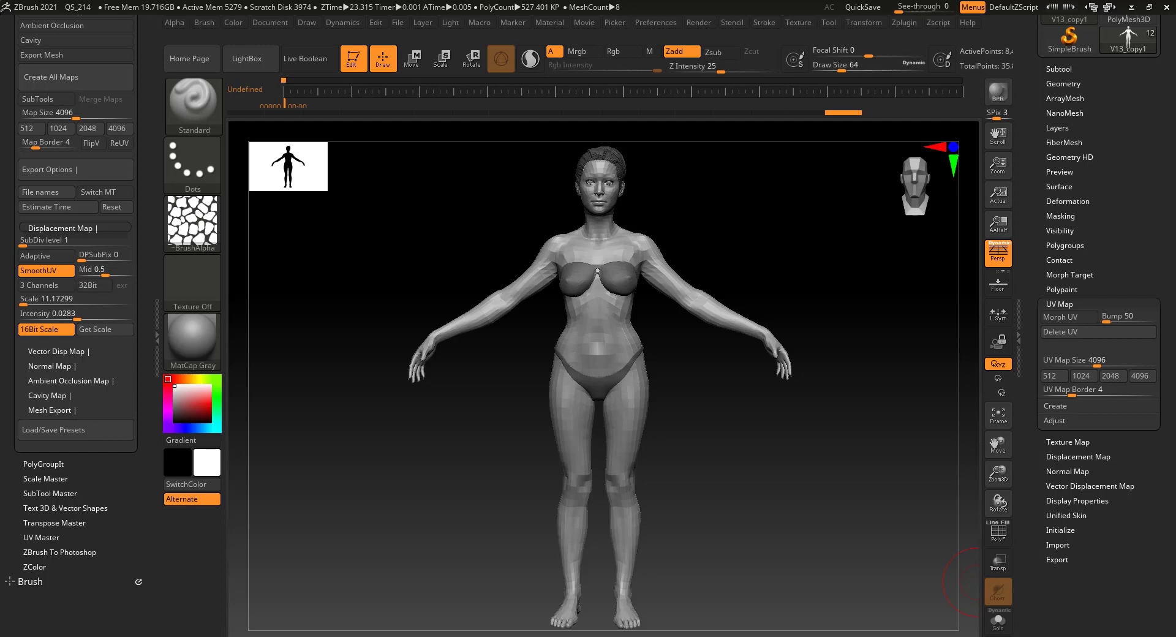
Switch to ZBrush, dock the Zplugin palette in the side tray and expand Multi Map Exporter
left_click(158, 338)
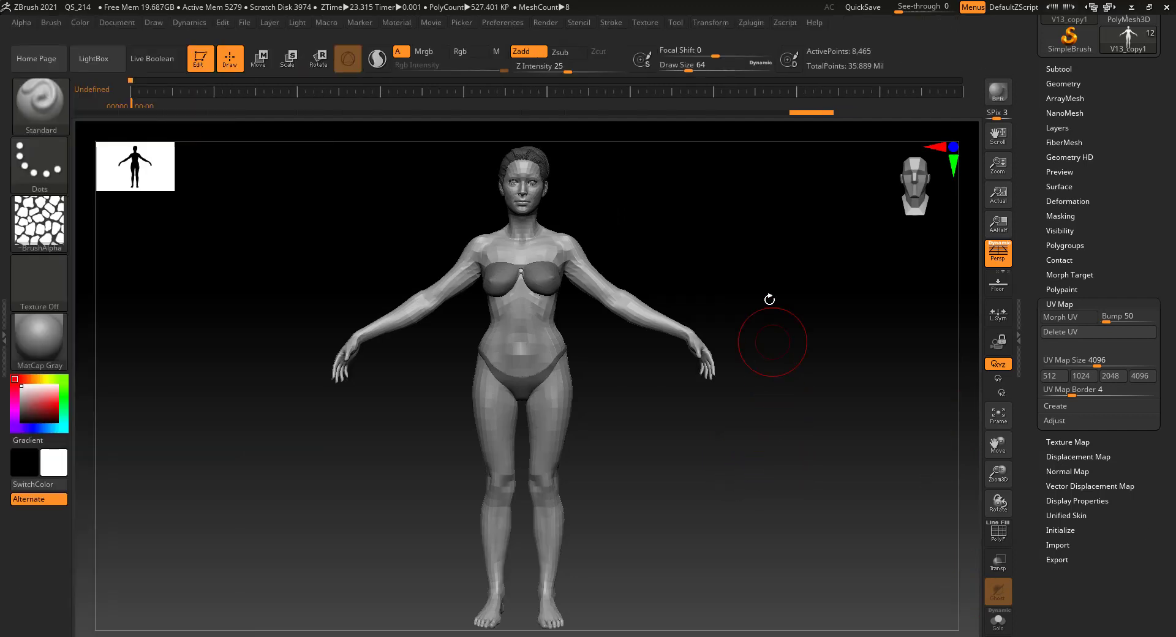
left_click(753, 24)
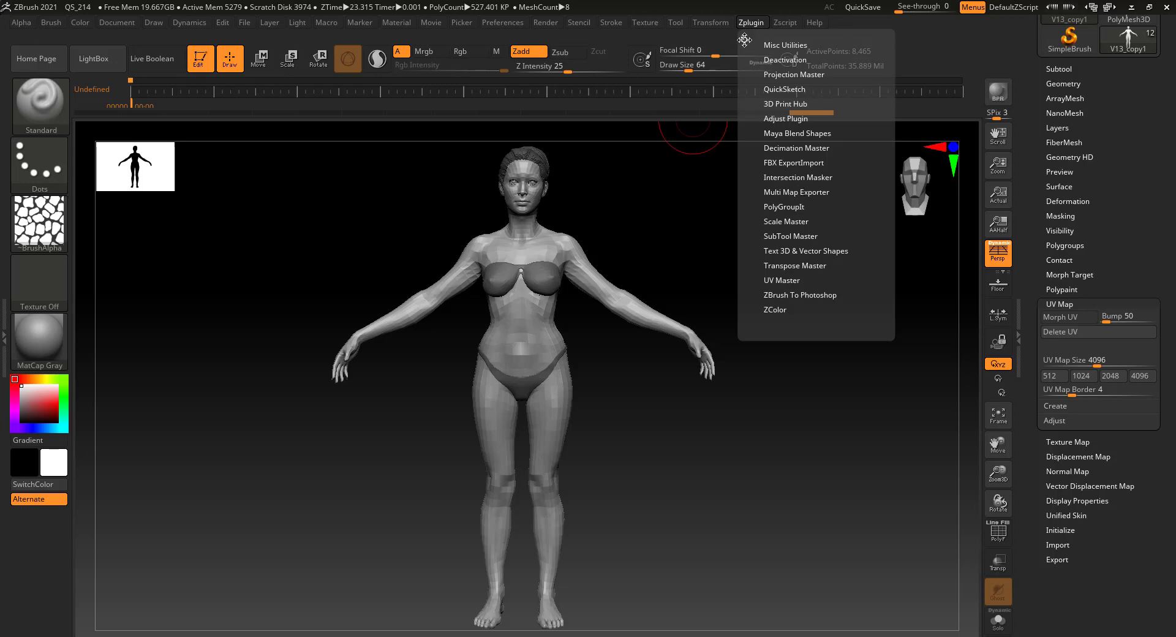
left_click_drag(744, 40, 24, 147)
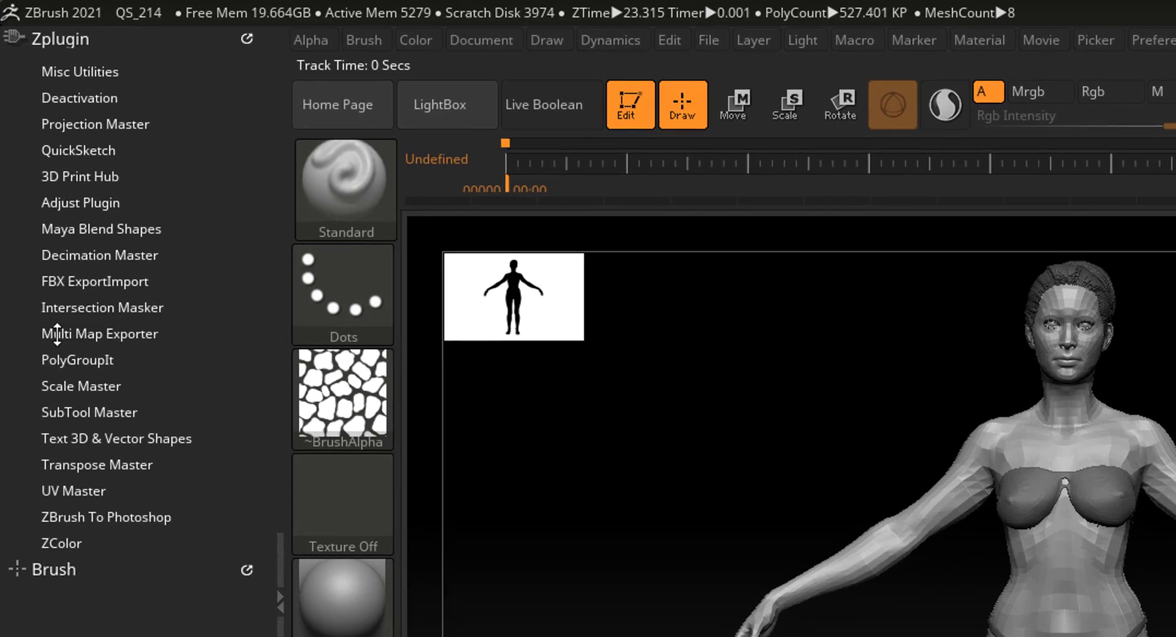
left_click(113, 334)
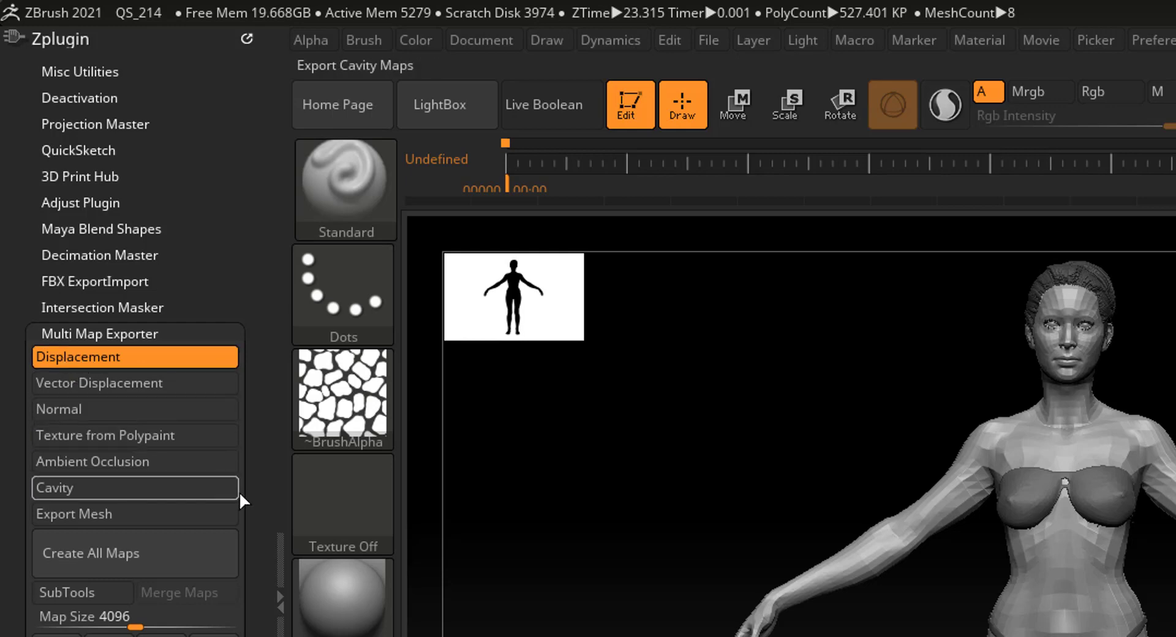
Show the Multi Map Exporter's export options and expand the Displacement Map settings
left_click_drag(254, 481, 257, 372)
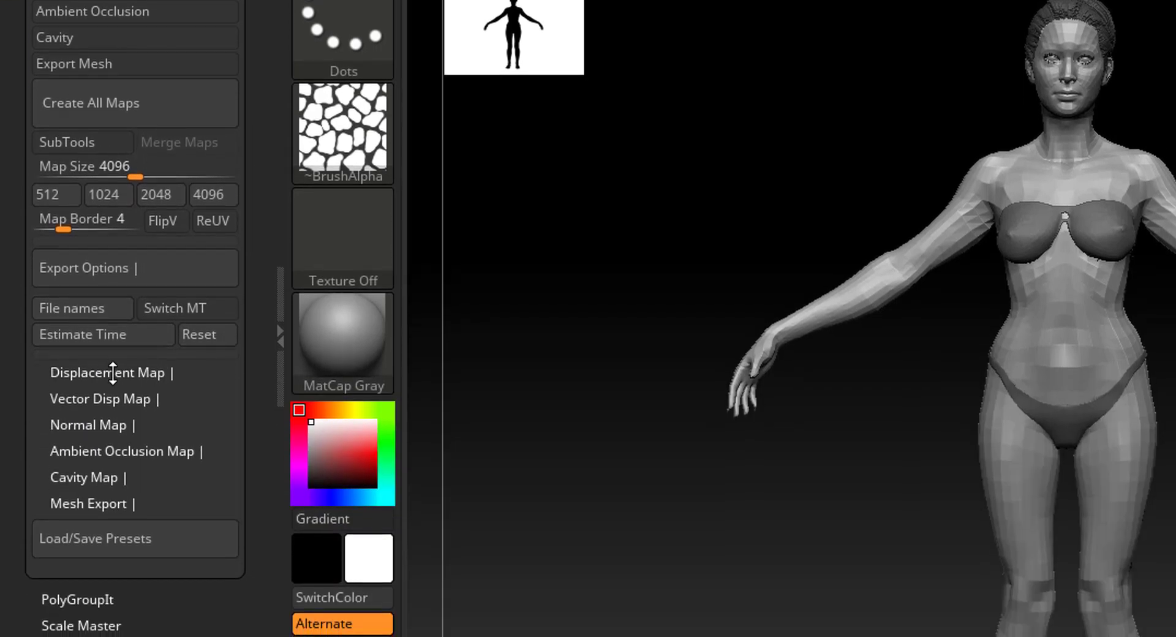
left_click(97, 282)
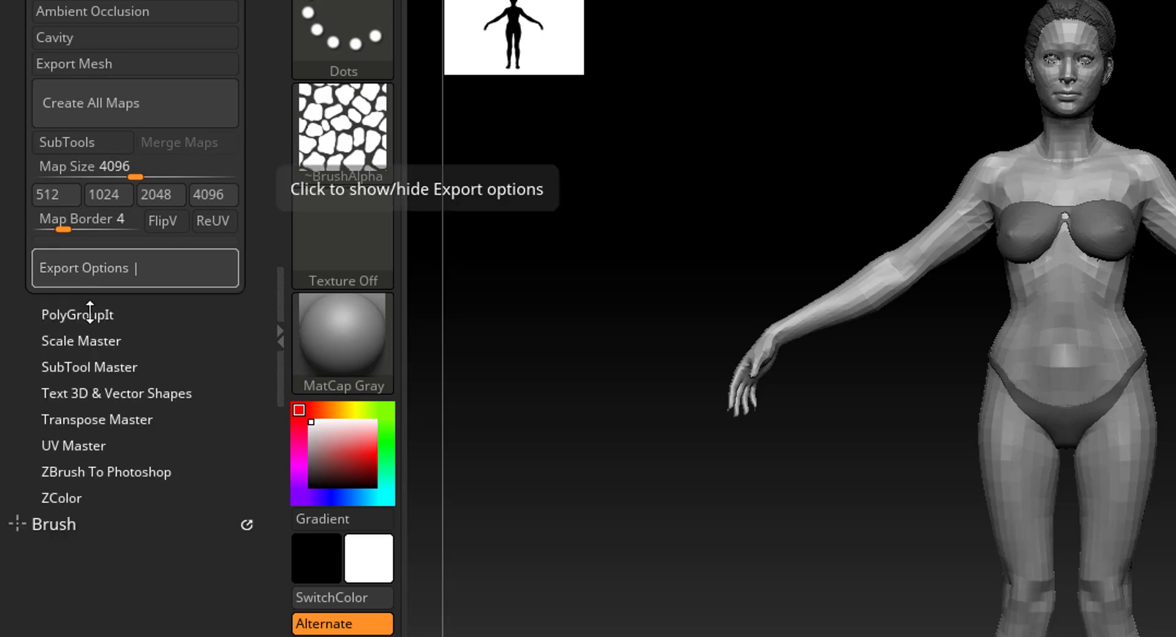
left_click(53, 267)
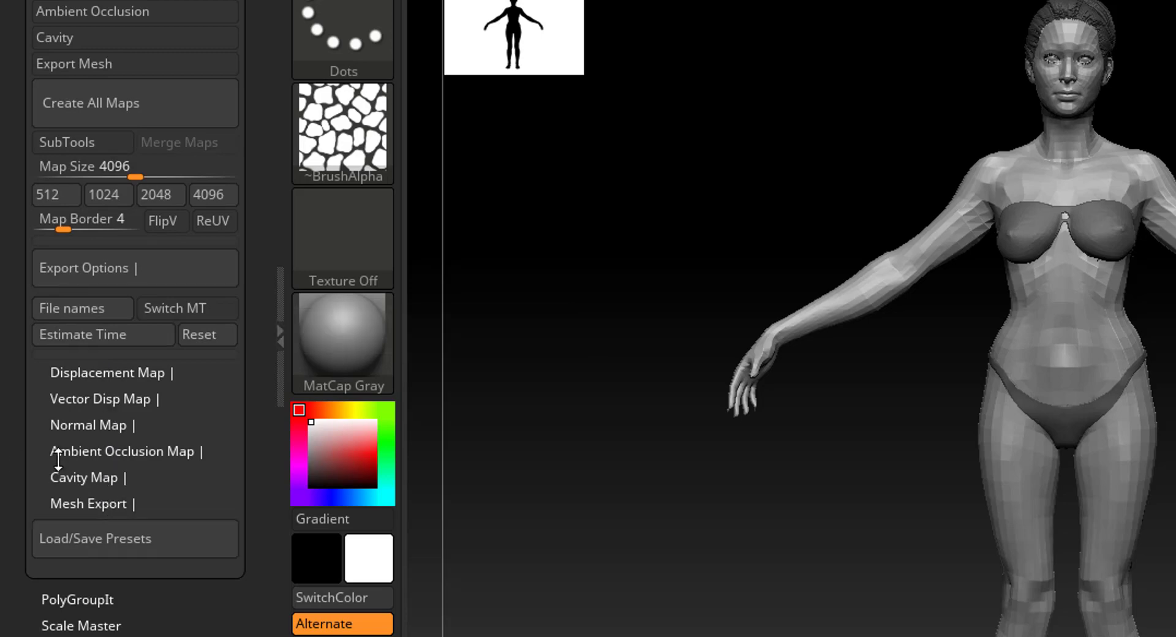
left_click(102, 371)
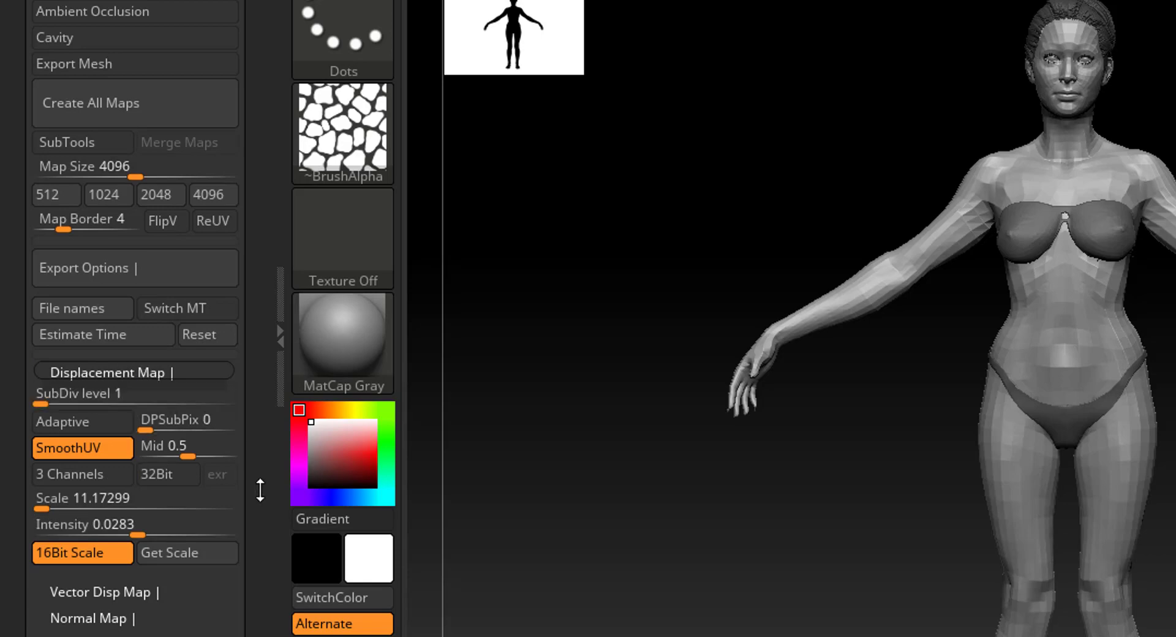
Reset the map export options and set the map size to 4096
left_click(193, 336)
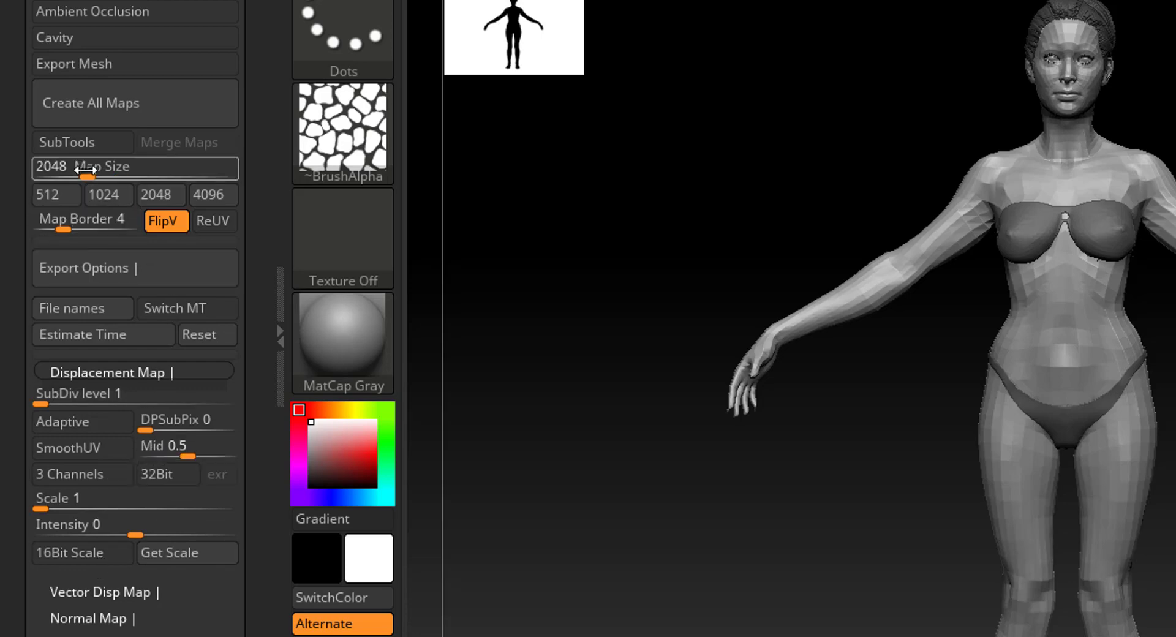
left_click(209, 195)
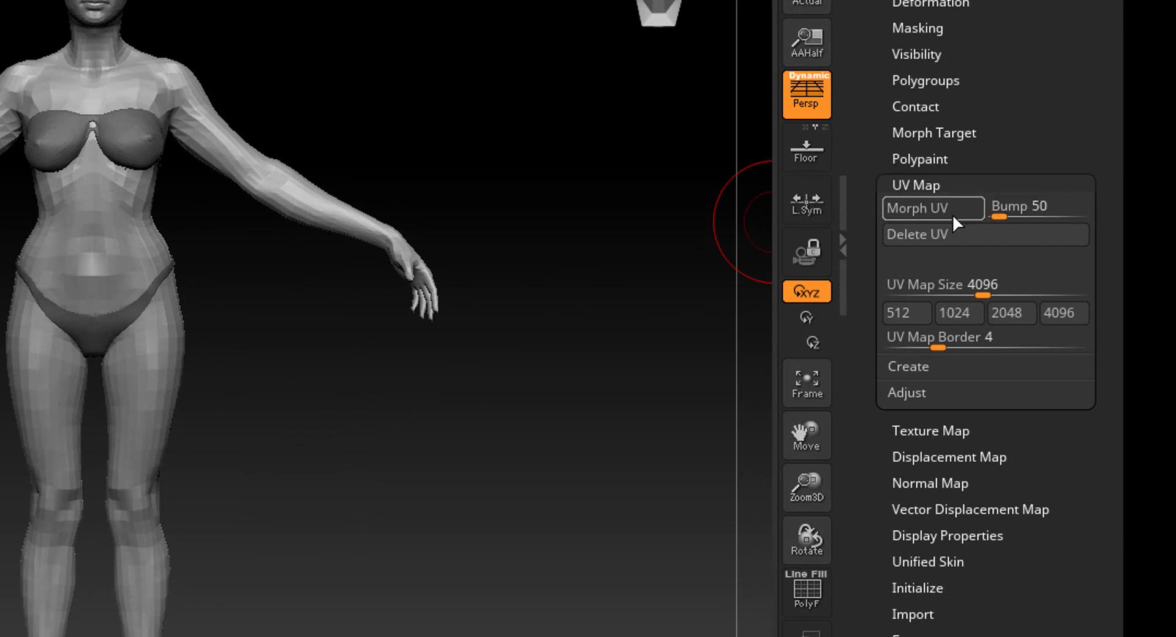
Check the model's UV layout with Morph UV and turn off FlipV for the exported maps
left_click(922, 184)
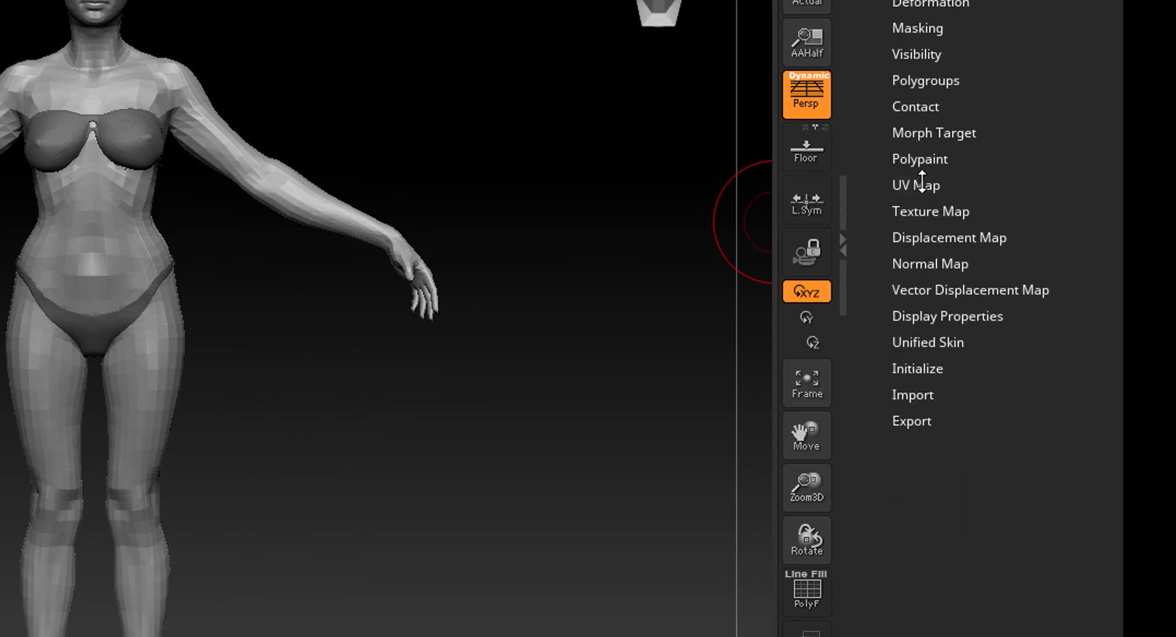
left_click(922, 184)
left_click(930, 208)
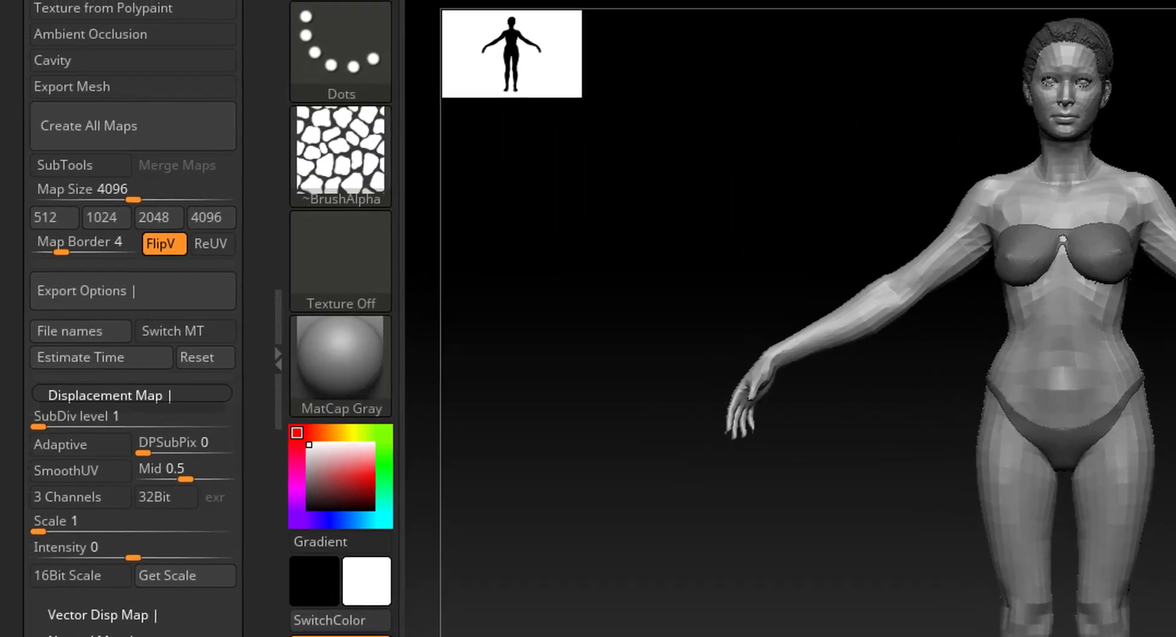
left_click(168, 245)
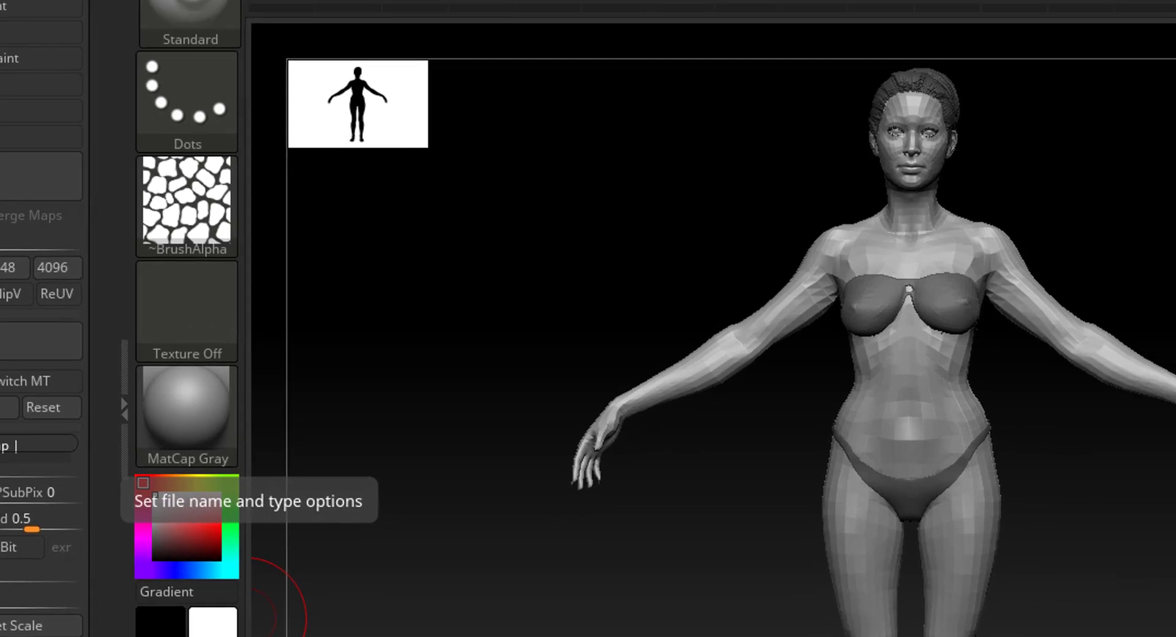
Open the file name options and cycle through the UV tile ID formats, ending on <UDIM>
left_click(78, 331)
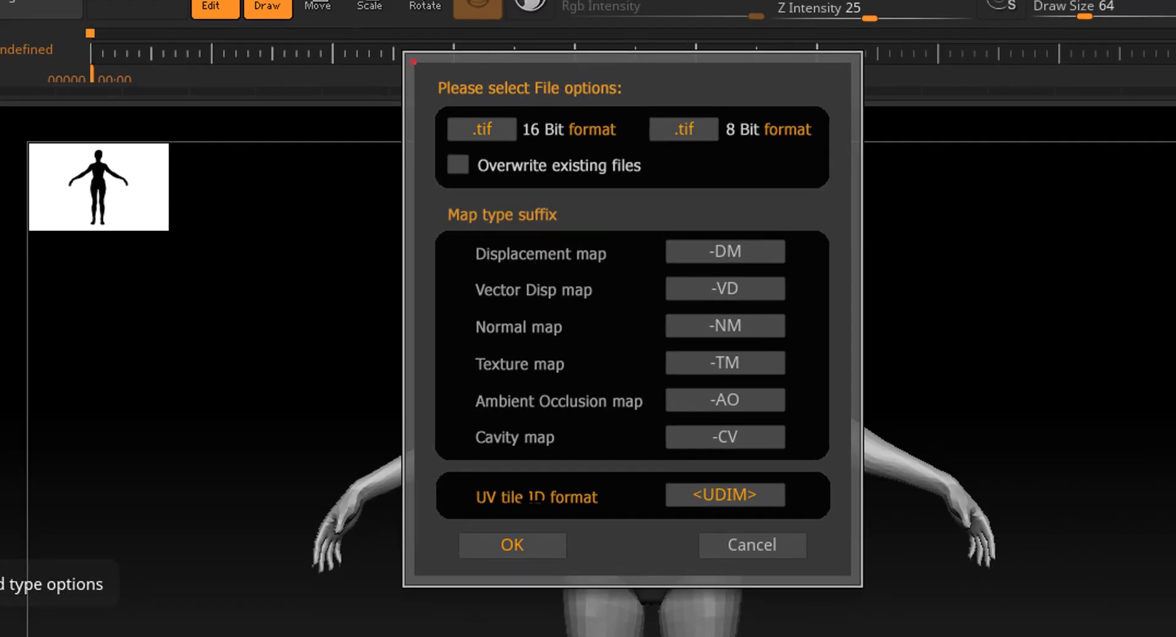
left_click(766, 495)
left_click(770, 497)
left_click(771, 497)
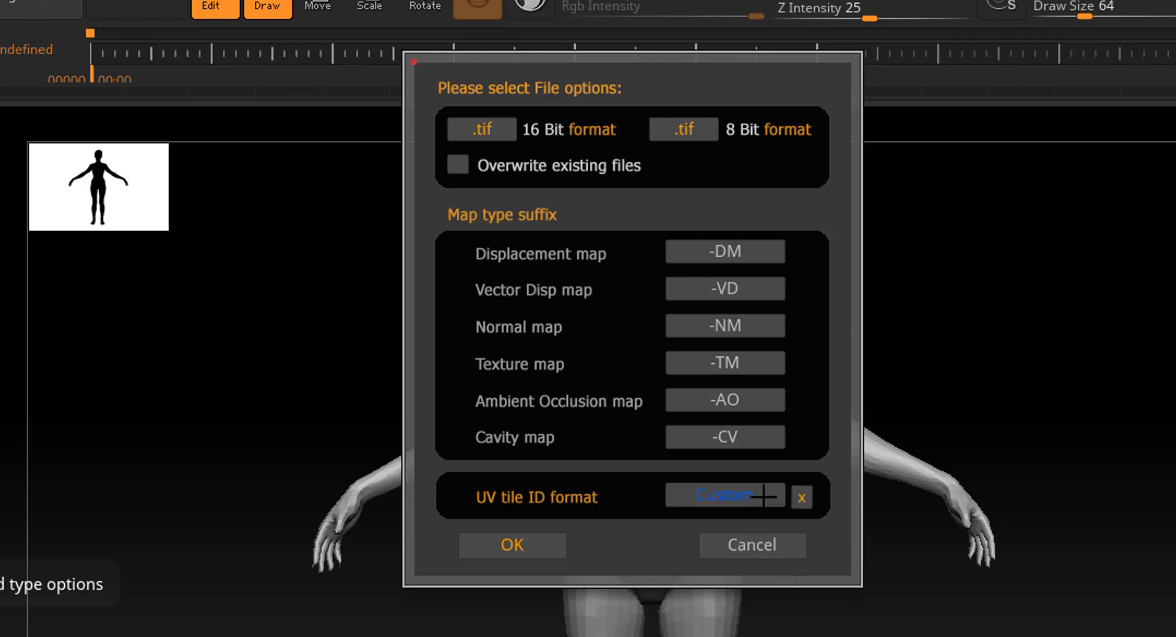
left_click(765, 497)
left_click(755, 493)
left_click(758, 496)
left_click(759, 496)
left_click(758, 496)
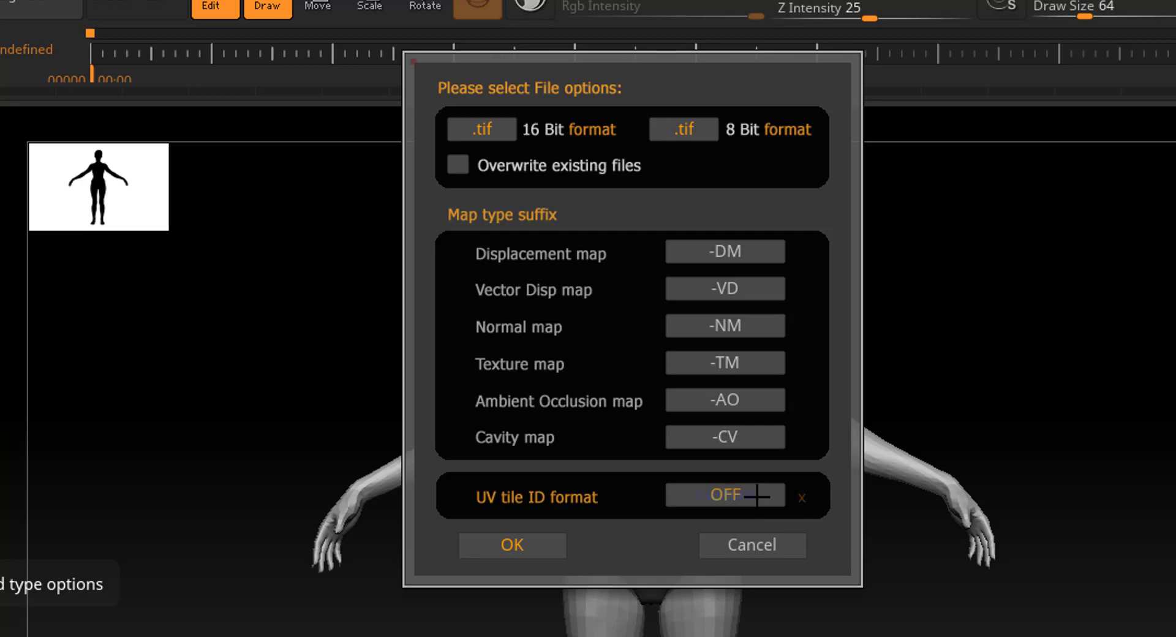
left_click(758, 496)
left_click(758, 496)
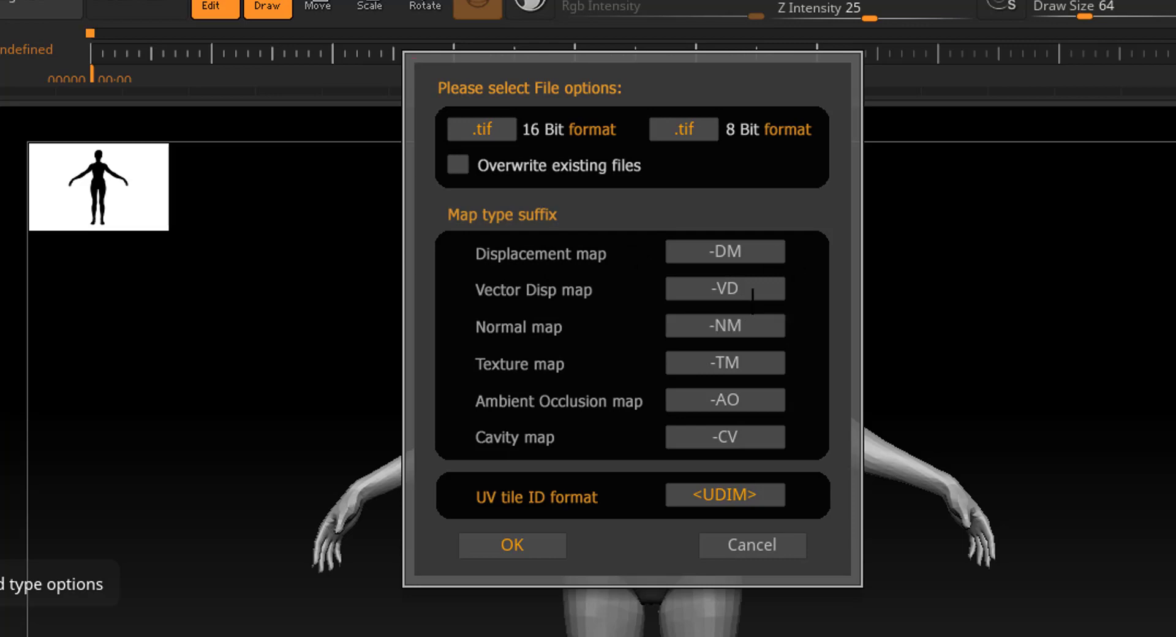
Set the texture map suffix to -DIFUSE
left_click(759, 363)
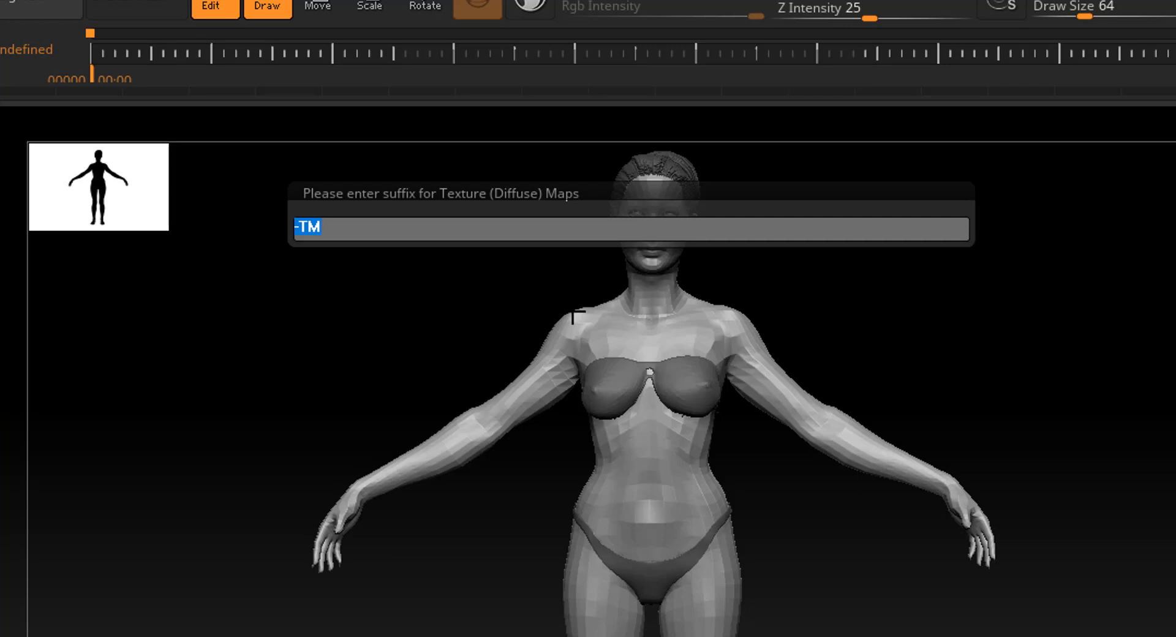
key("BackSpace")
type("-DIFUSE")
key("Return")
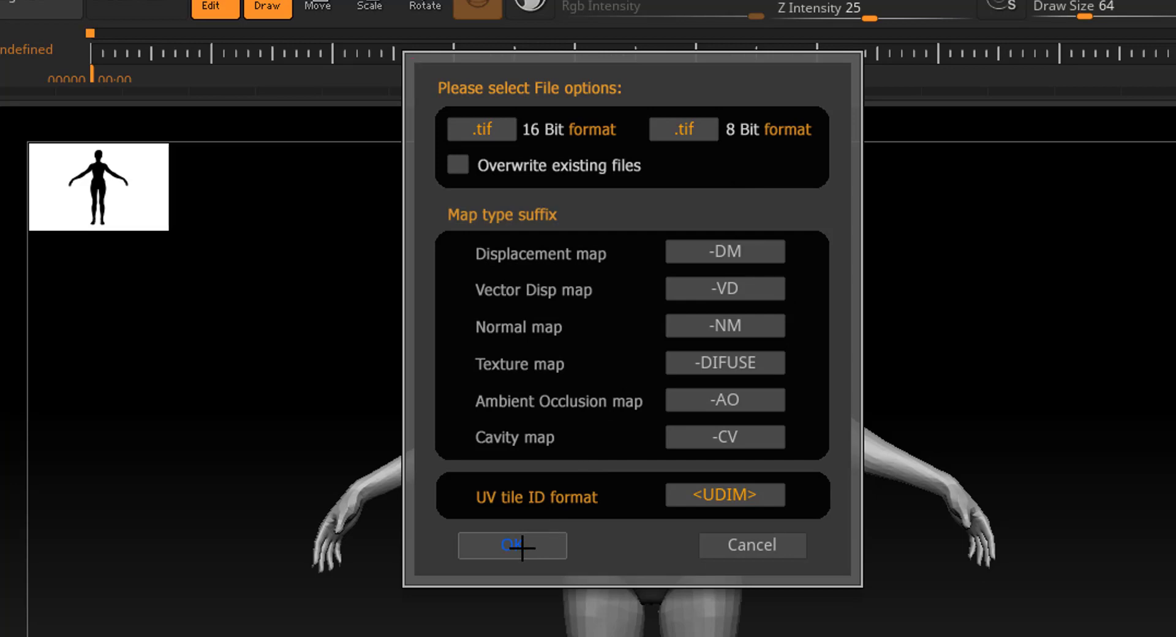
Change the texture map suffix to TM and accept the file options
left_click(759, 363)
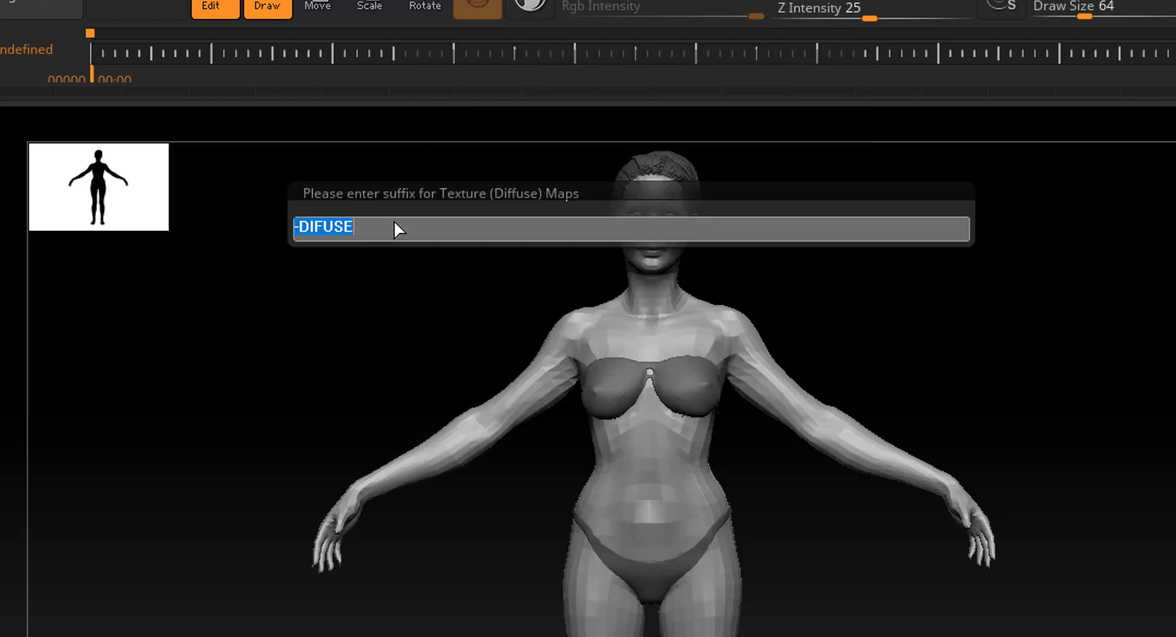
type("TM")
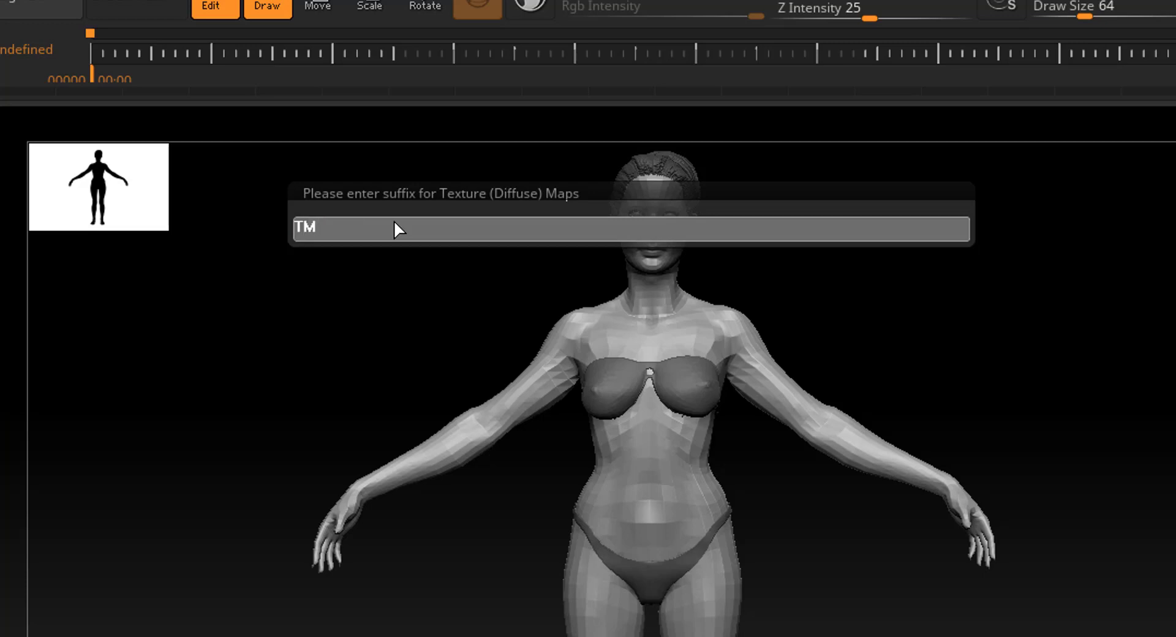
key("Return")
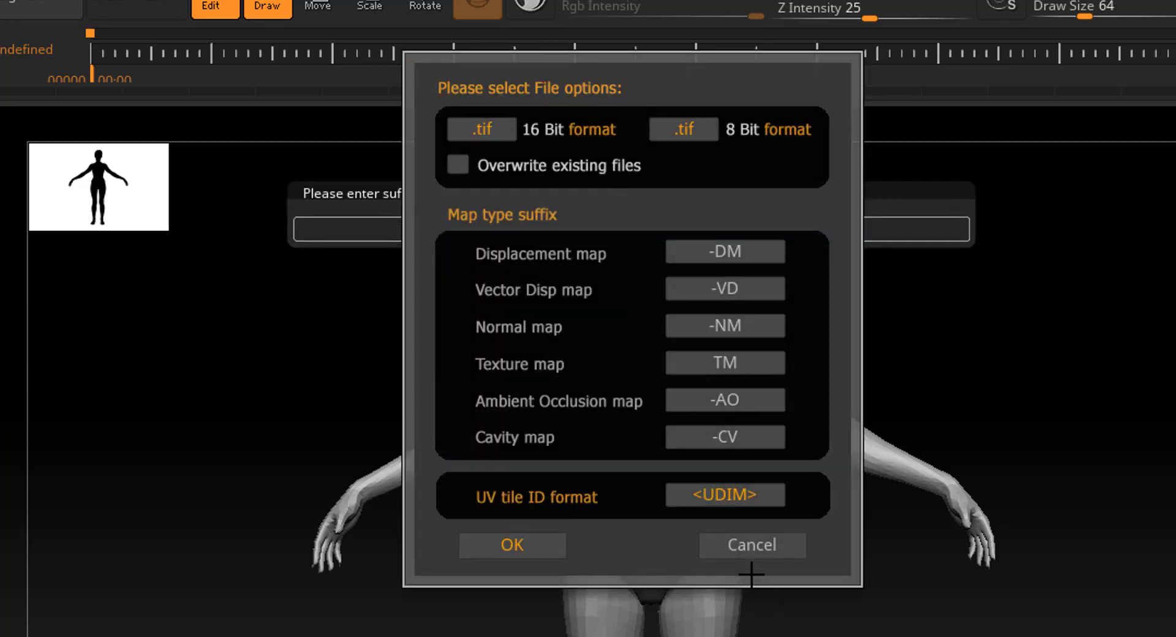
left_click(501, 549)
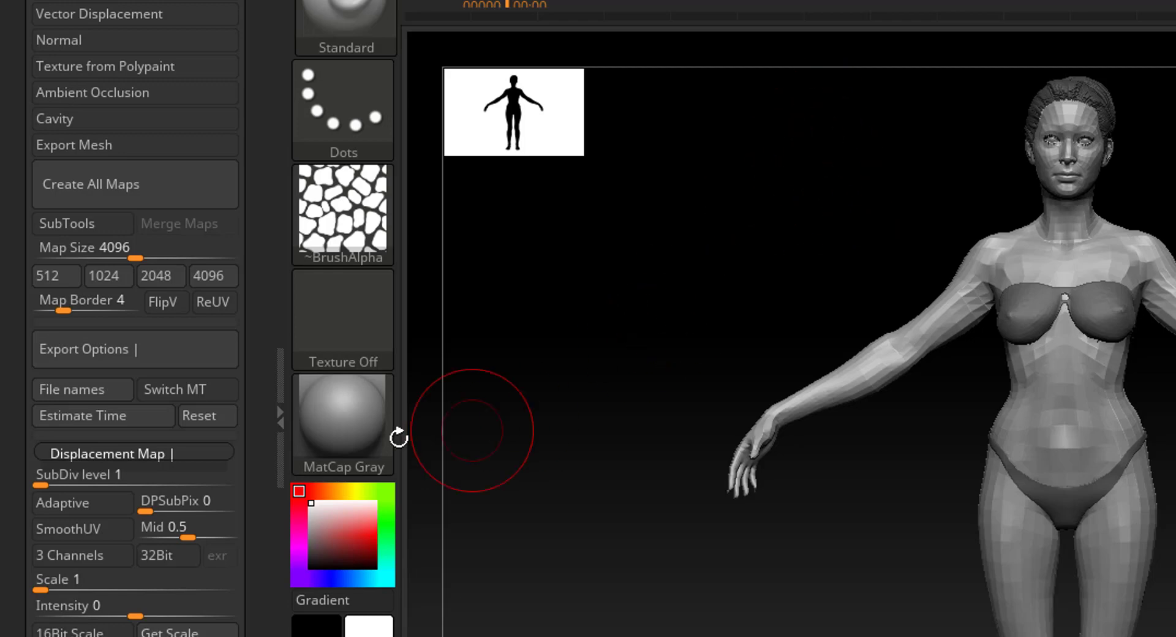
Keep the displacement map's SubDiv level at 1 and turn on SmoothUV
left_click(53, 482)
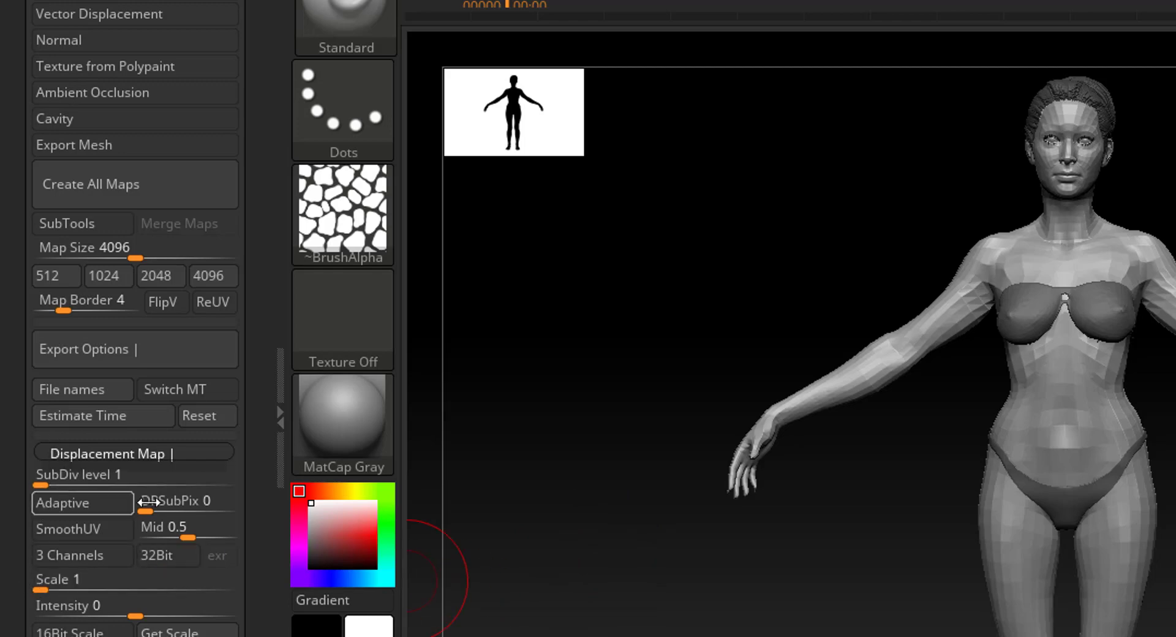
left_click(73, 528)
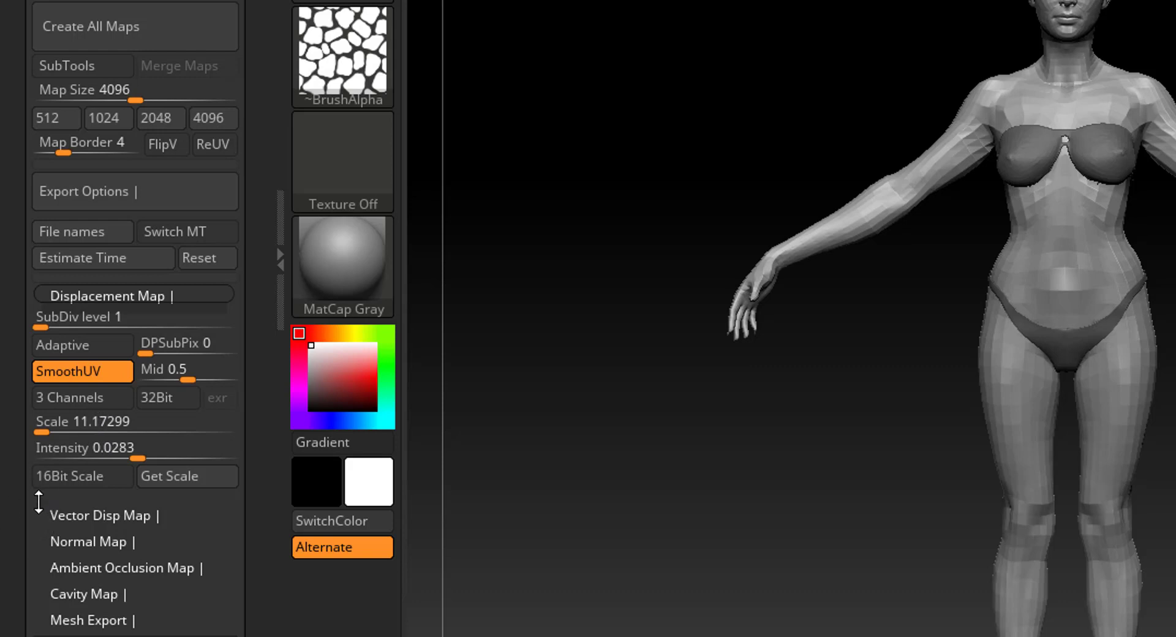
Turn on 16Bit Scale for the displacement map export
left_click(59, 481)
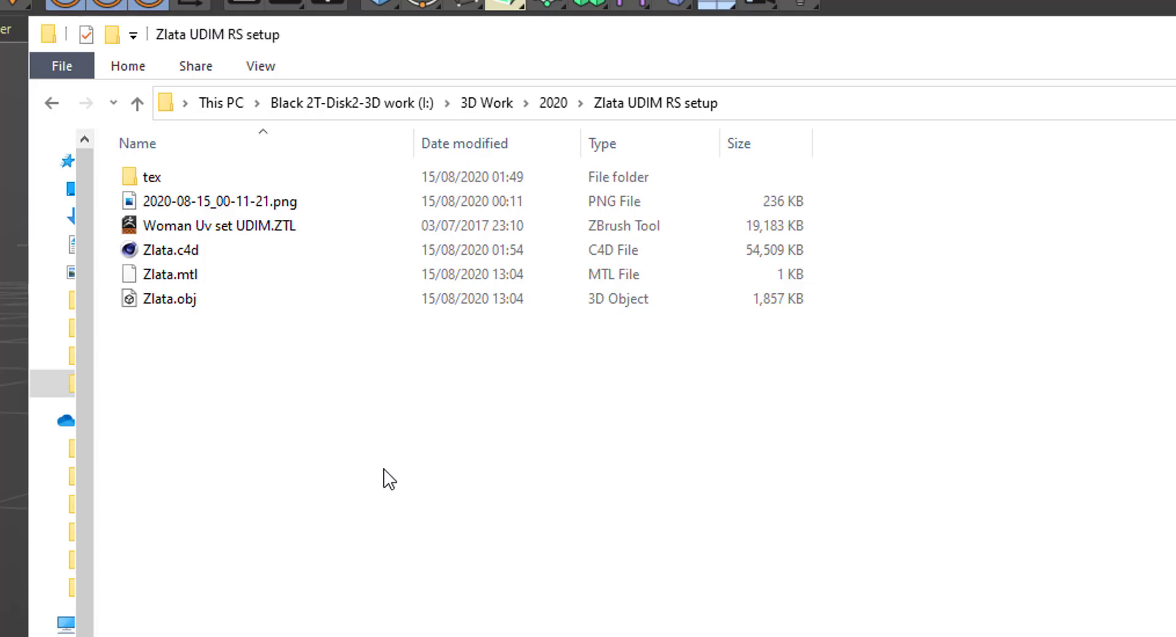
In File Explorer, move the DISV13_copy1-DM(0.0283) 1001 and 1002 TIF files from the tex folder into a new subfolder
double_click(162, 181)
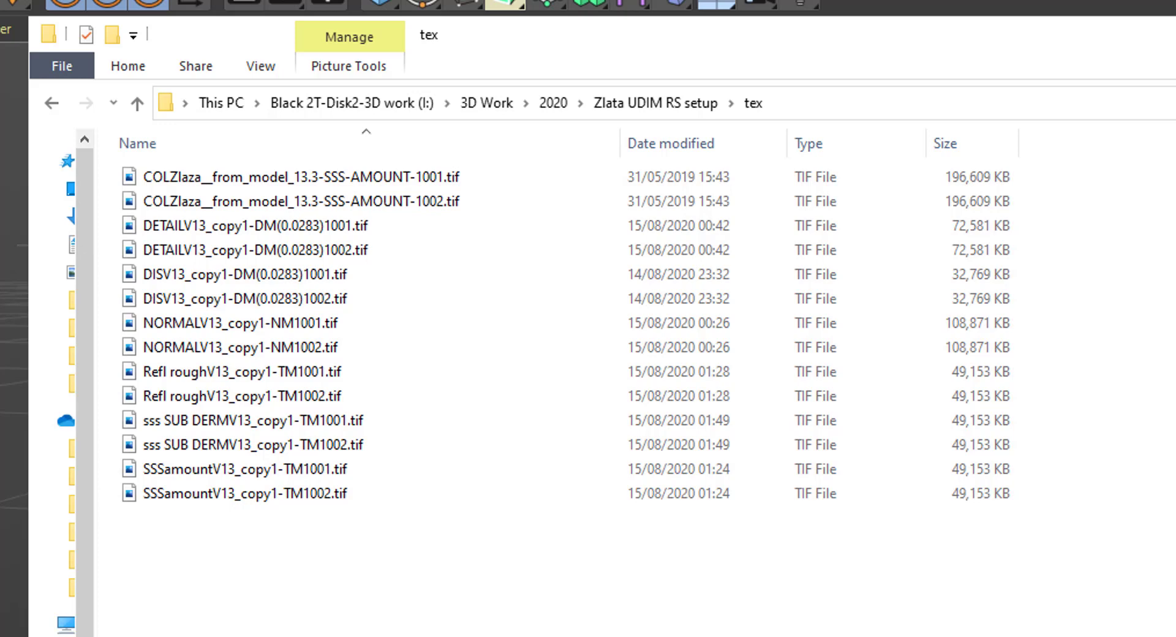
left_click(315, 274)
left_click(313, 299, "shift")
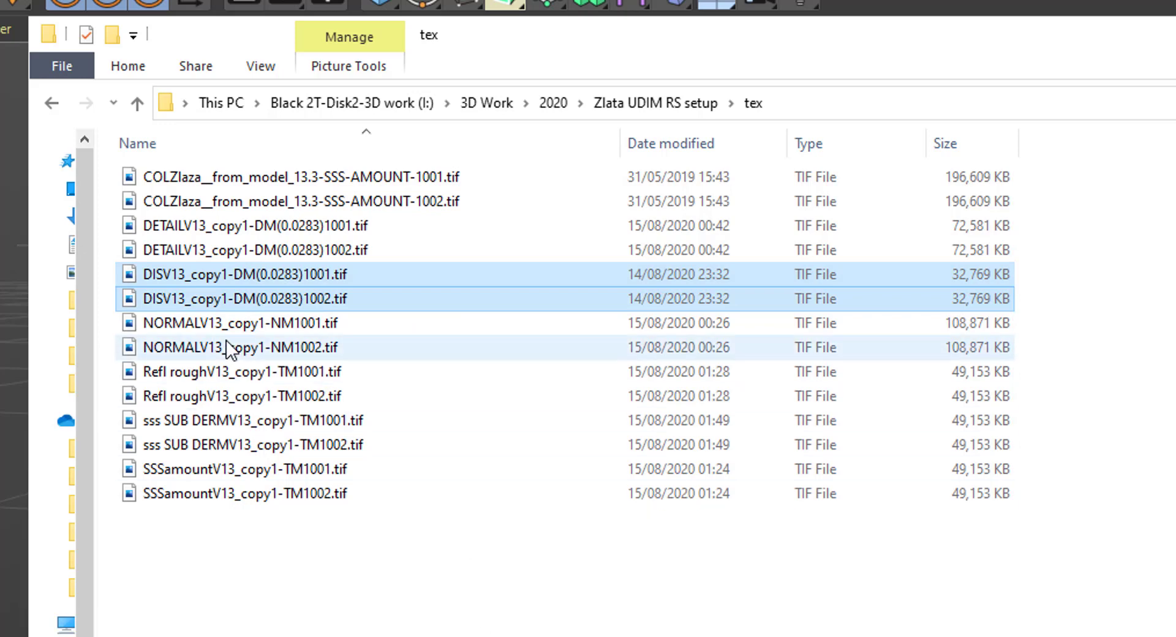
key("ctrl+x")
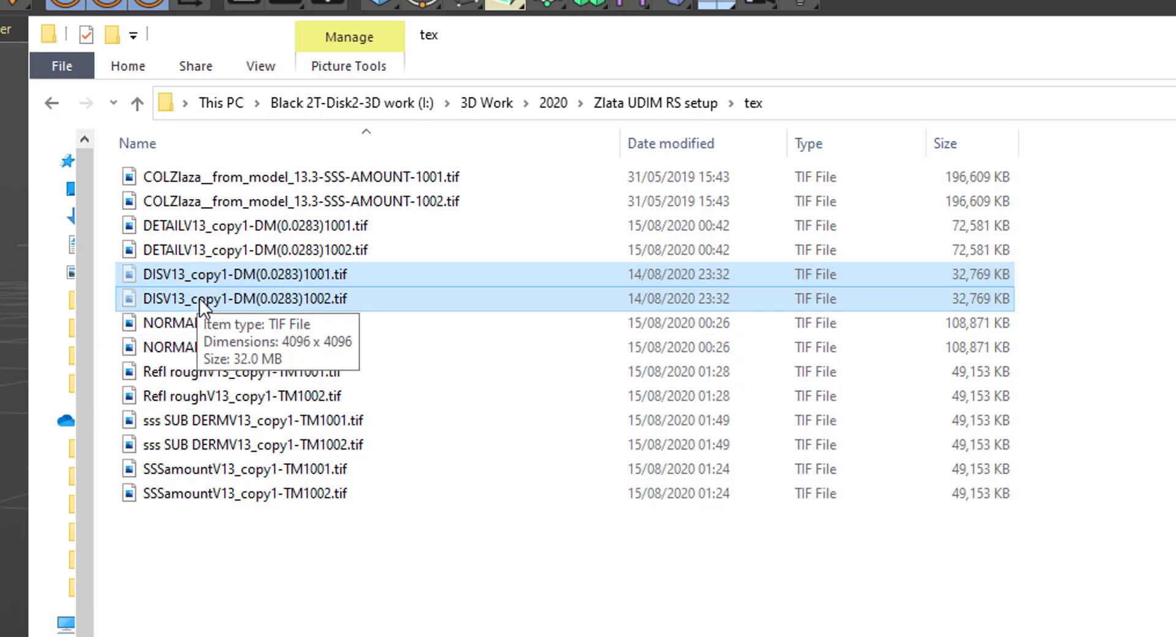
left_click(117, 36)
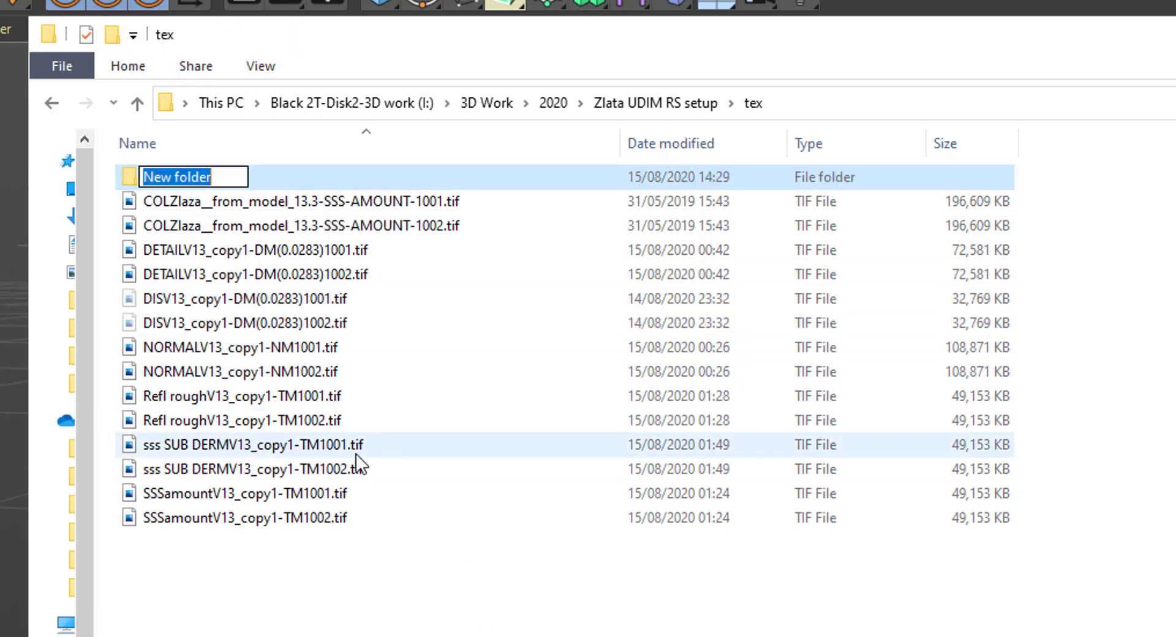
left_click(377, 585)
double_click(195, 176)
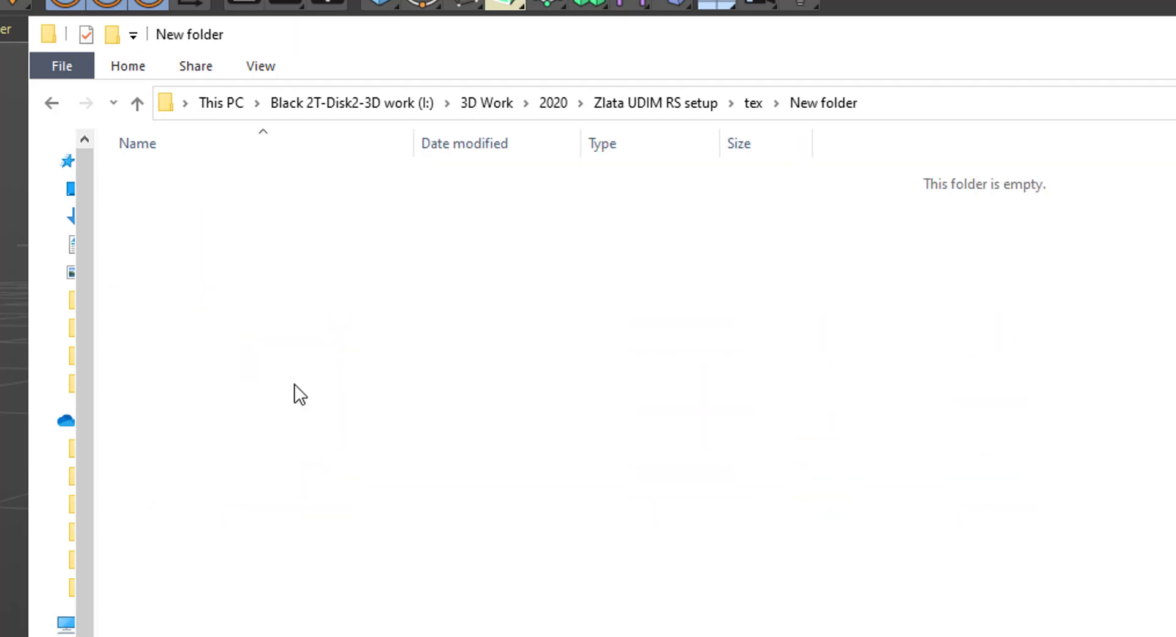
key("ctrl+v")
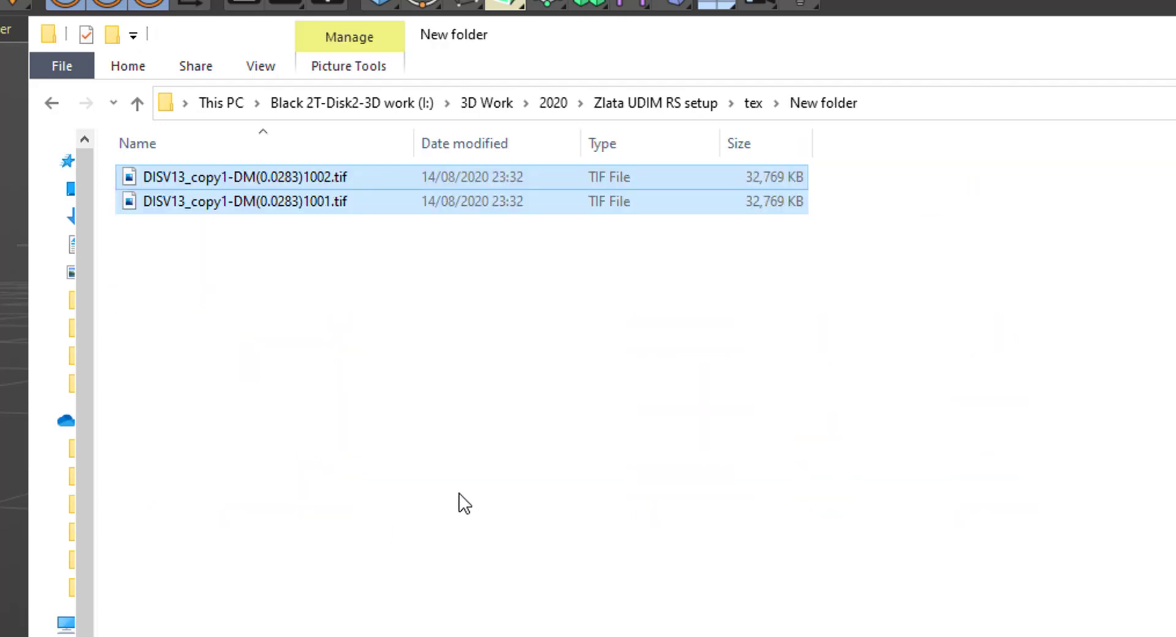
left_click(414, 445)
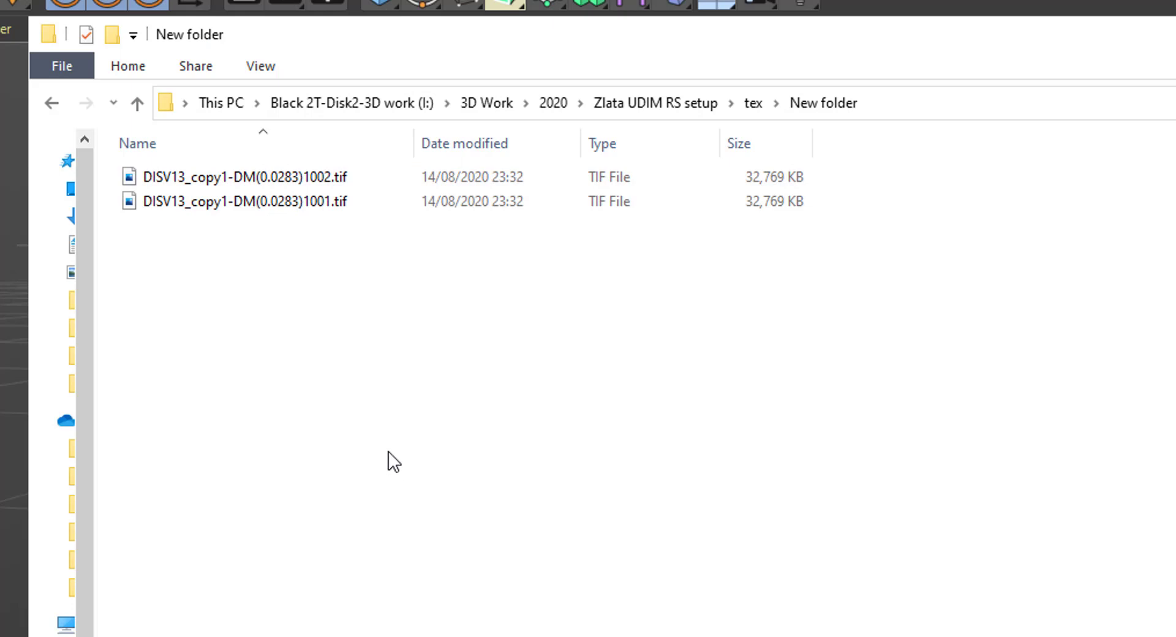
Examine the DISV13_copy1 name portion at the start of the 1002 displacement file's name
left_click(263, 178)
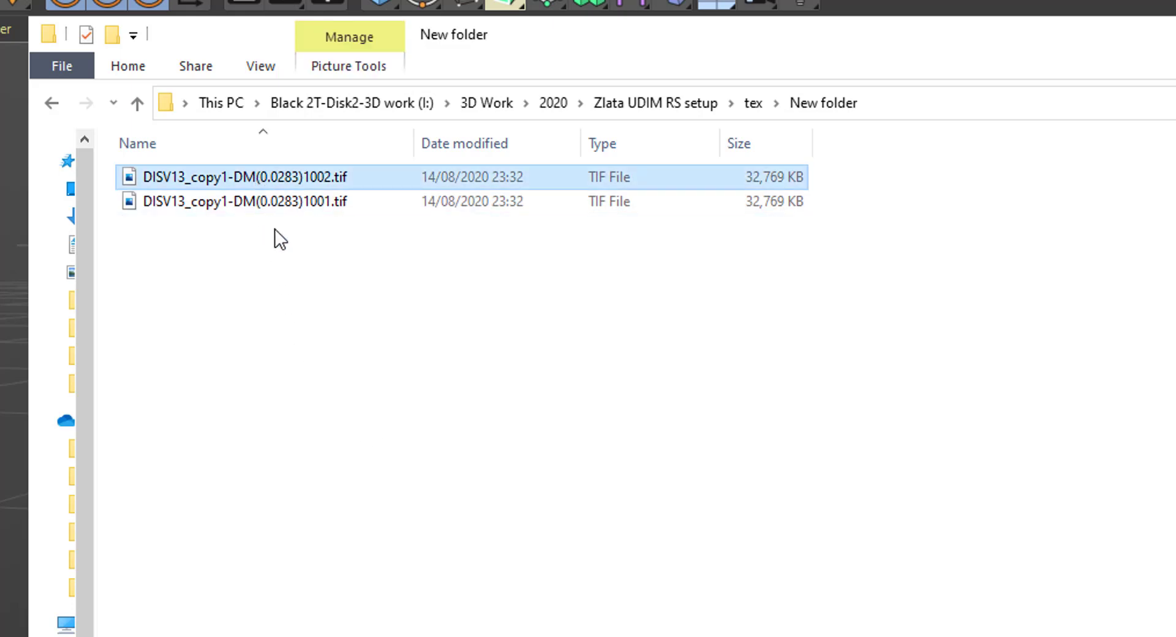
left_click(226, 178)
left_click(227, 178)
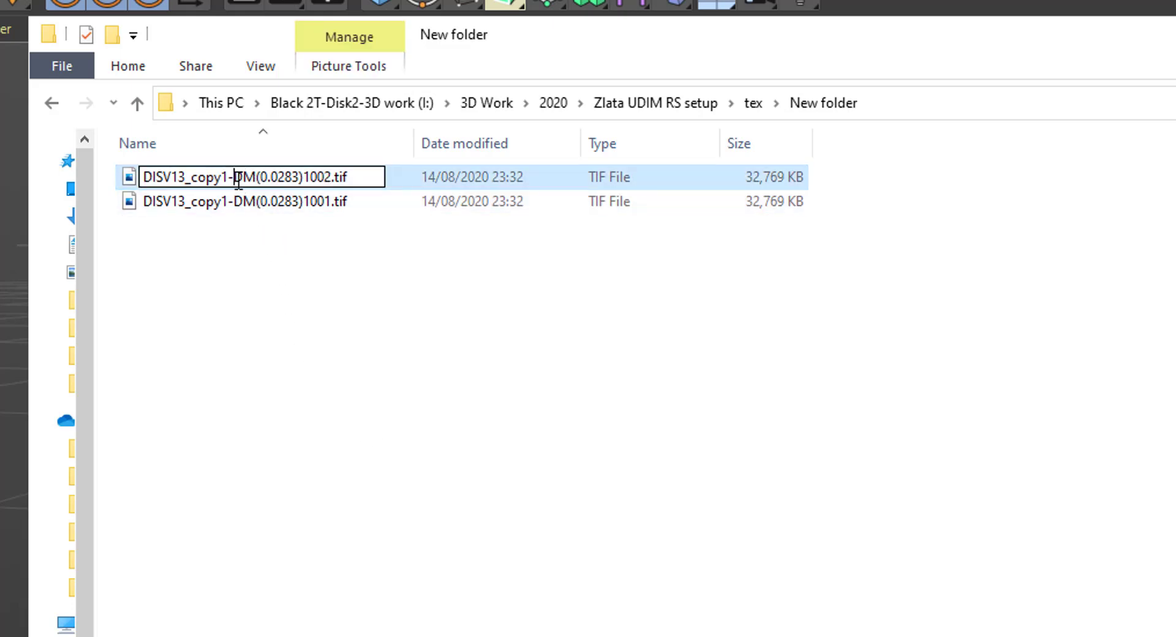
left_click_drag(228, 178, 139, 179)
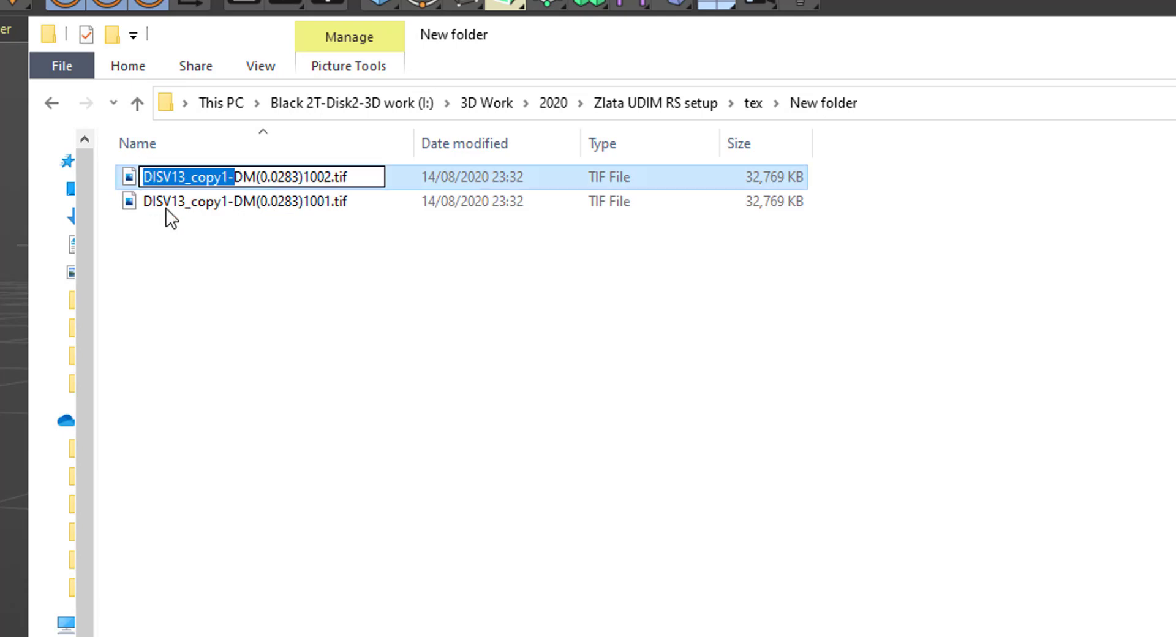
left_click(224, 177)
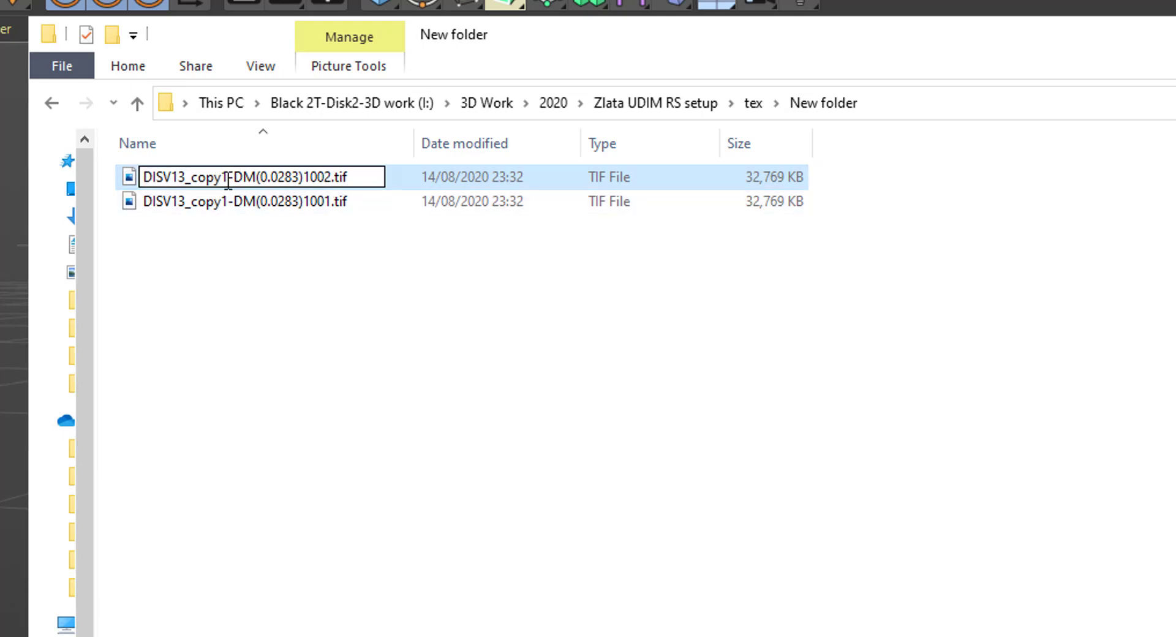
left_click_drag(225, 178, 101, 162)
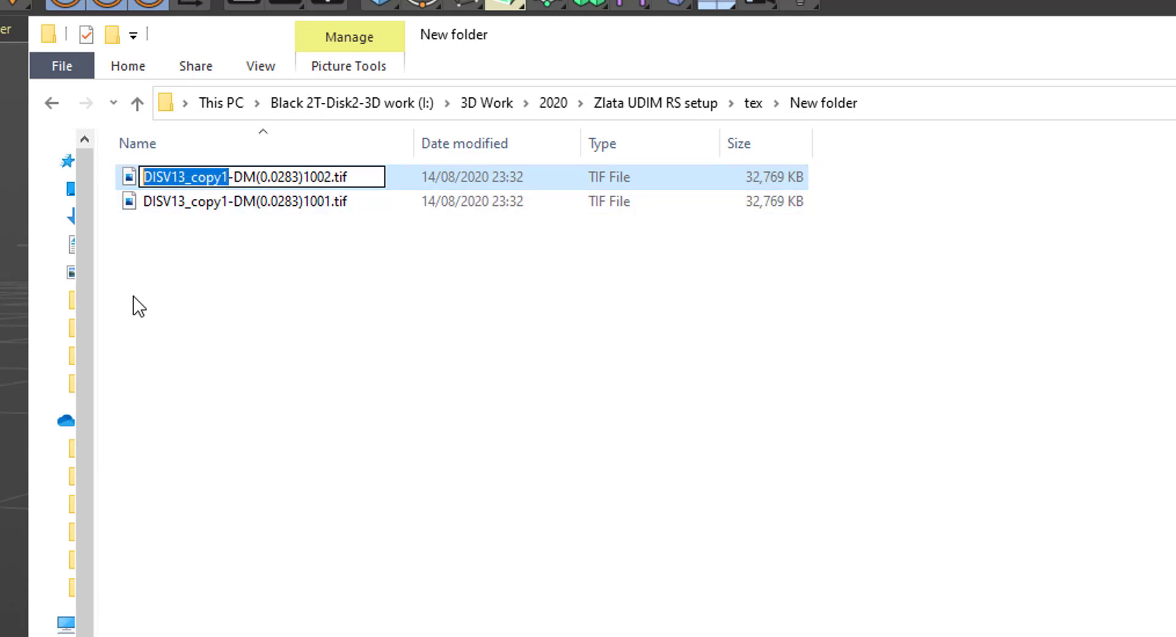
left_click(279, 163)
left_click(228, 176)
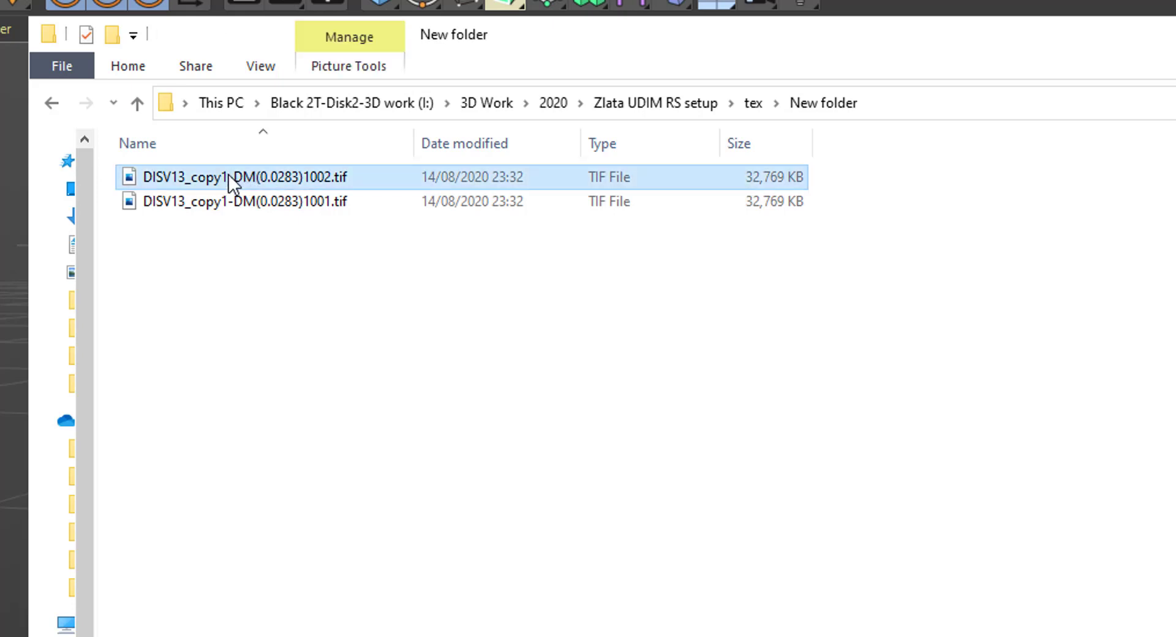
Examine the -DM suffix, the bracketed 0.0283 value and the 1002 tile number in the displacement file's name
key("F2")
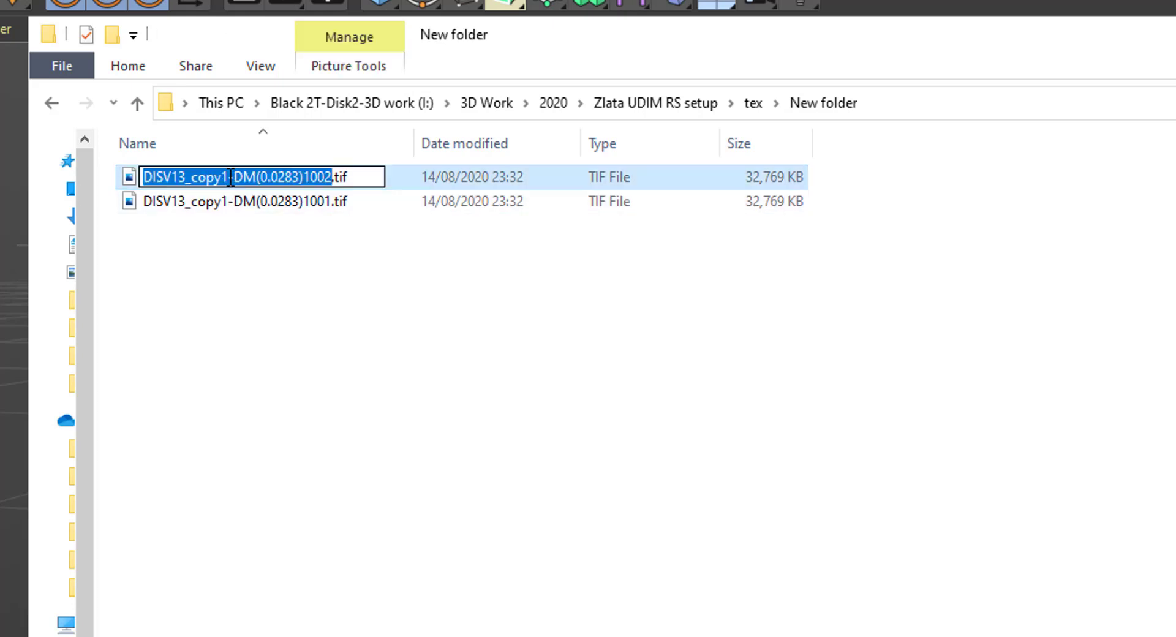
left_click_drag(231, 178, 254, 169)
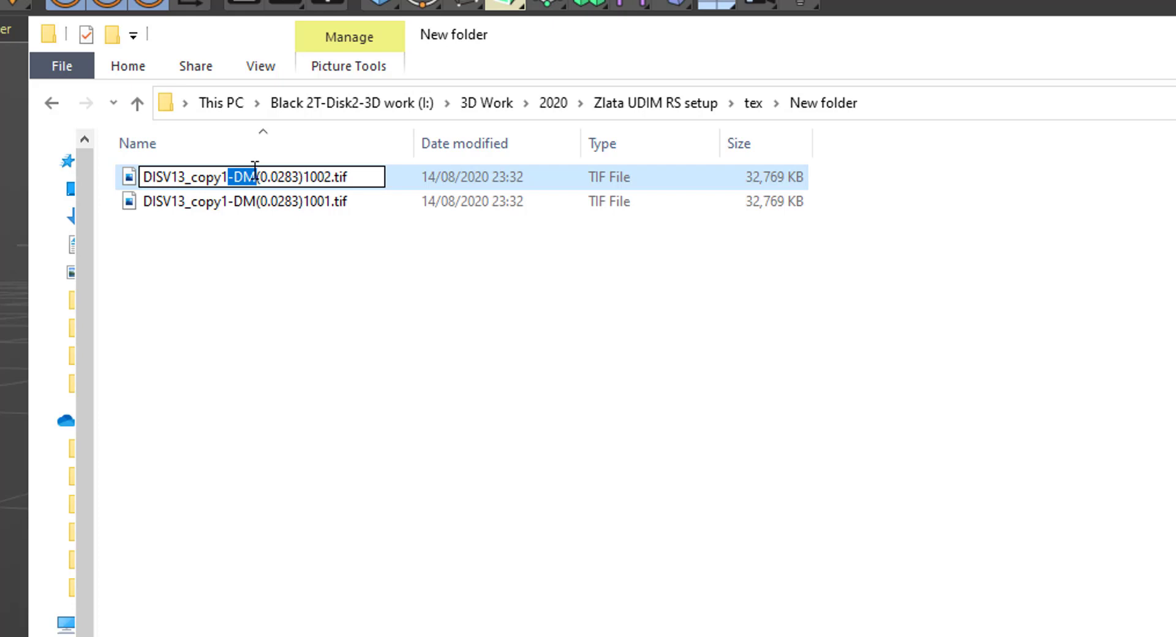
left_click_drag(256, 171, 300, 177)
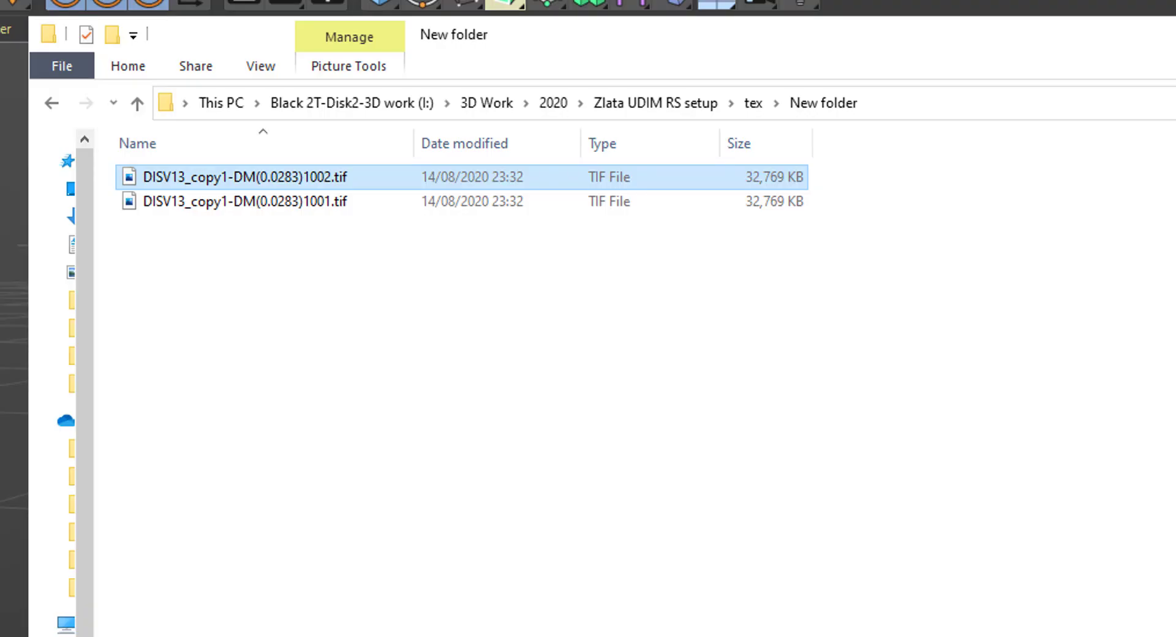
mouse_move(303, 182)
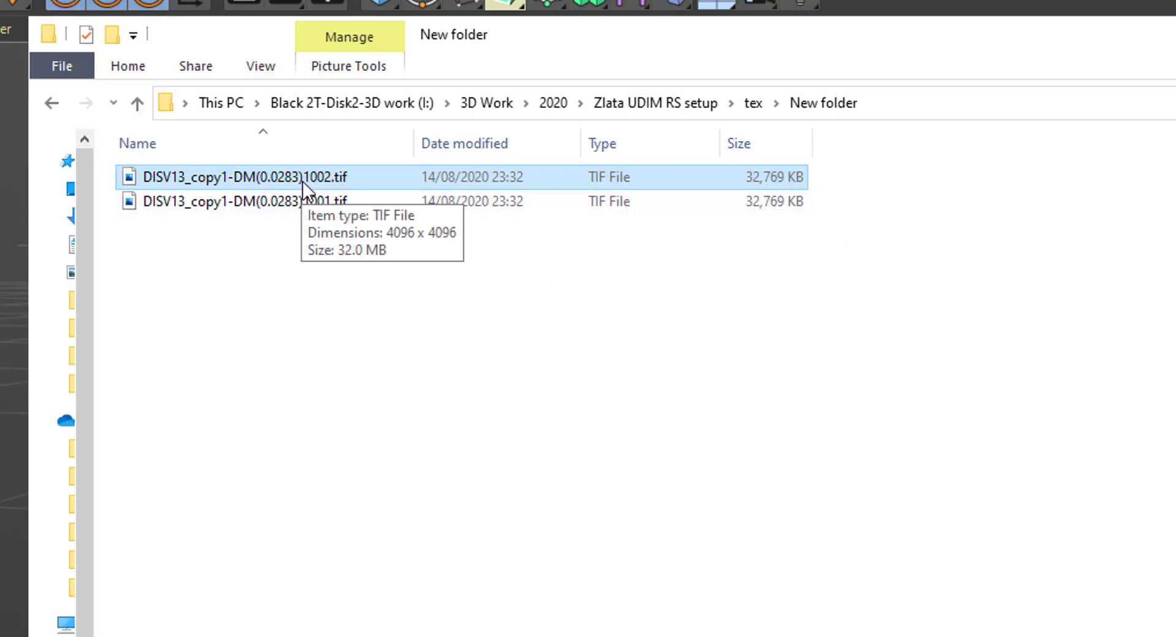
left_click(309, 177)
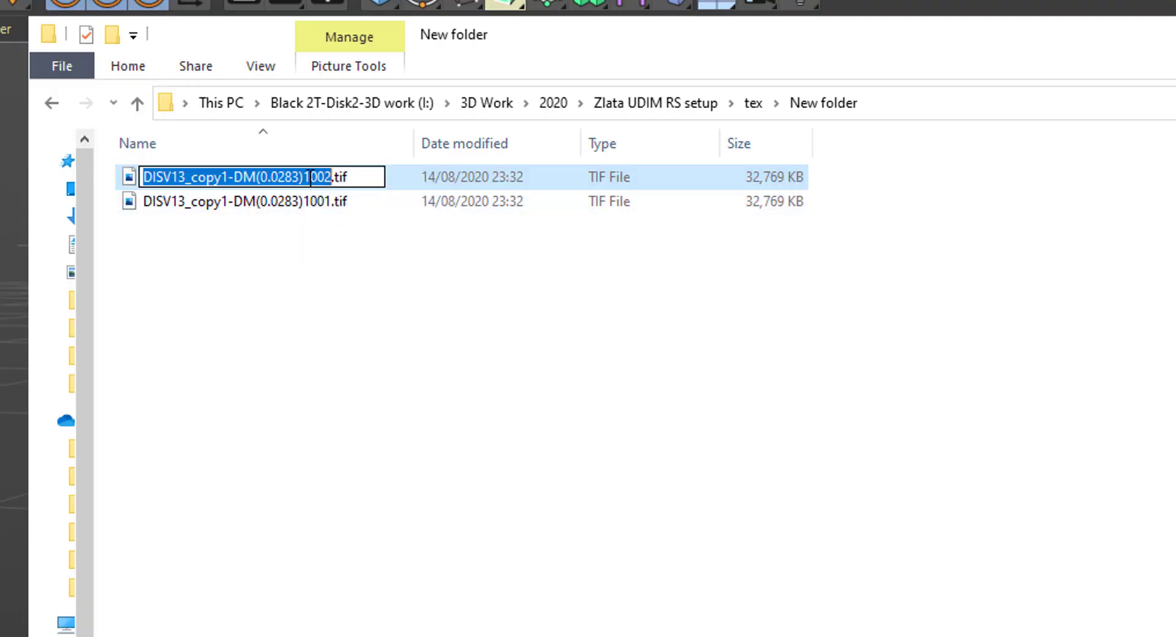
left_click_drag(302, 178, 334, 186)
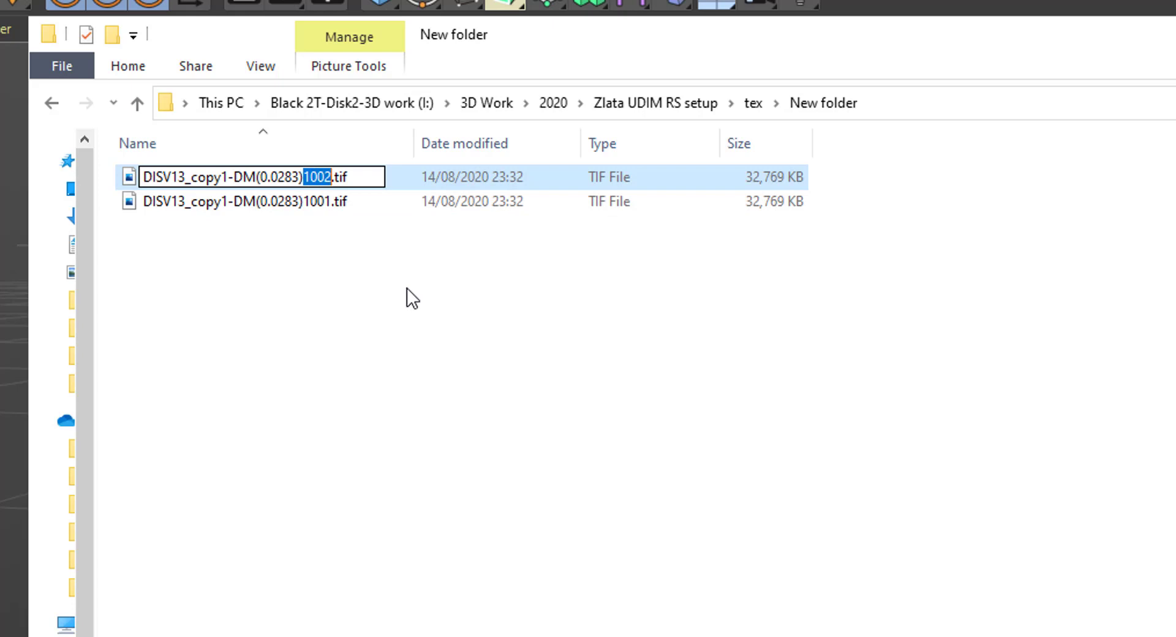
Compare the file names of the 1001 and 1002 displacement tiles, including the bracketed value and the tile number
left_click(341, 201)
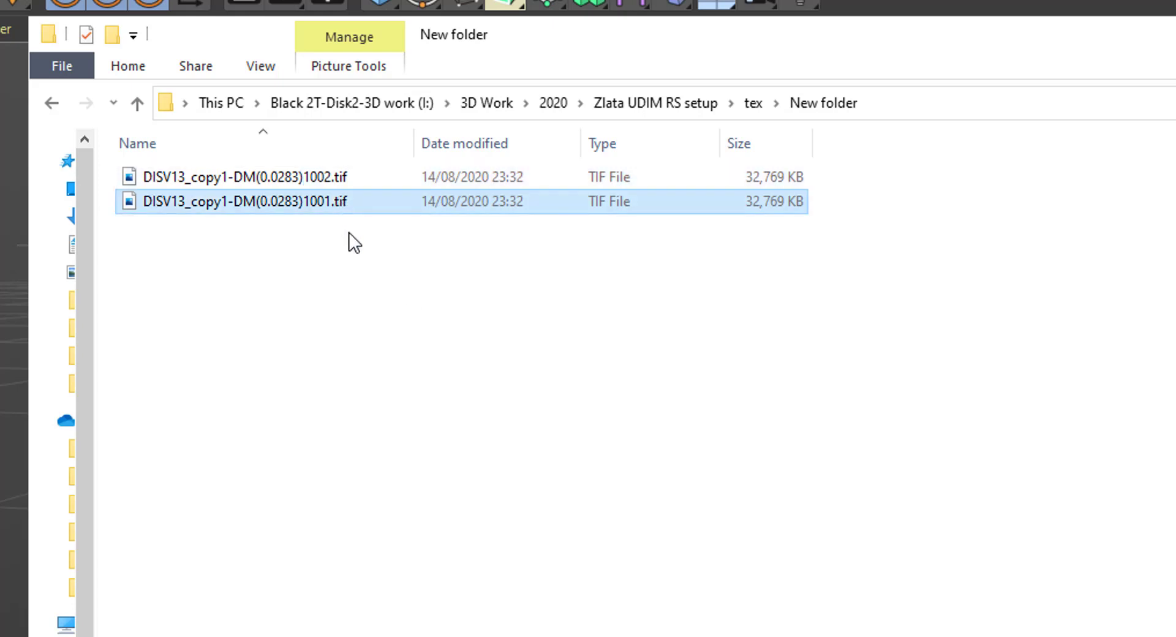
left_click(295, 208)
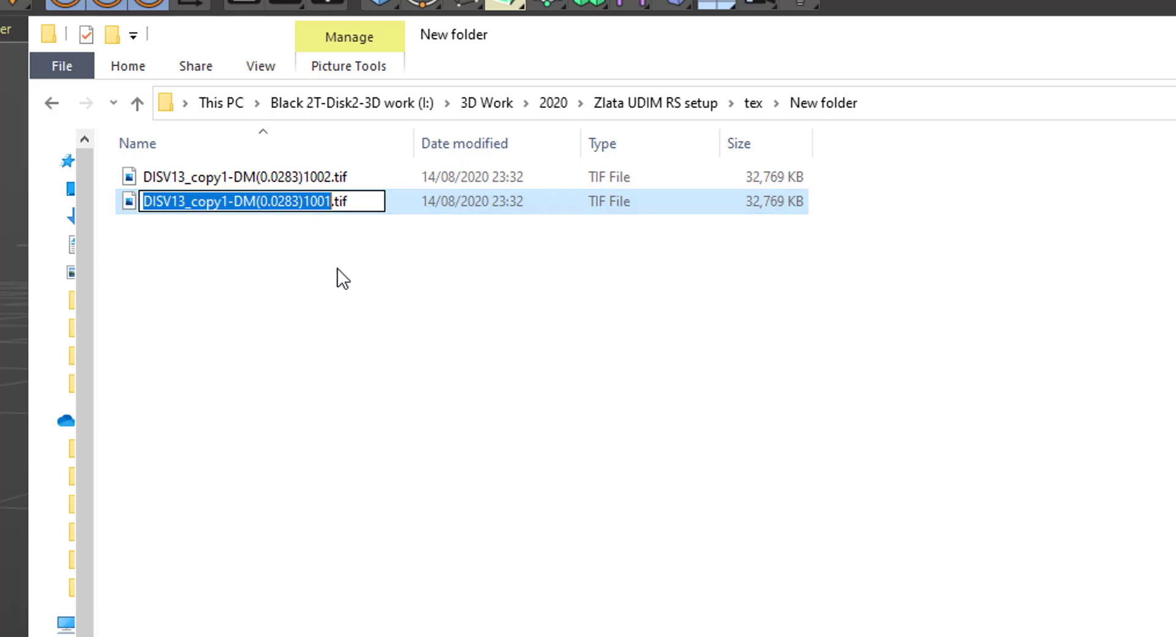
left_click(333, 251)
left_click(288, 174)
left_click(306, 209)
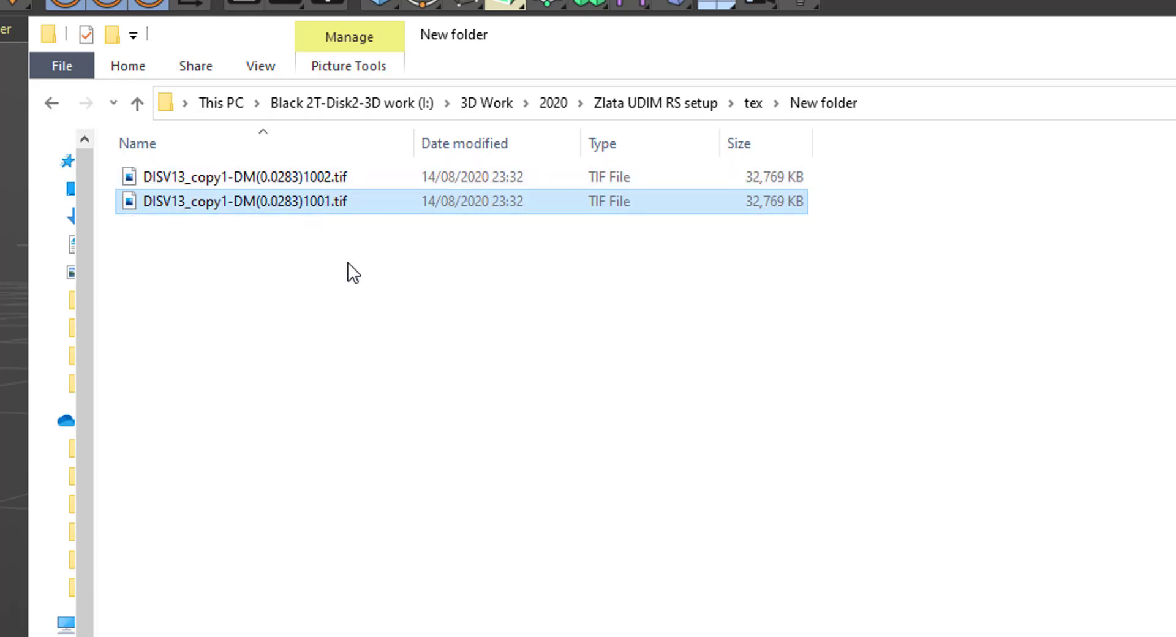
left_click(351, 279)
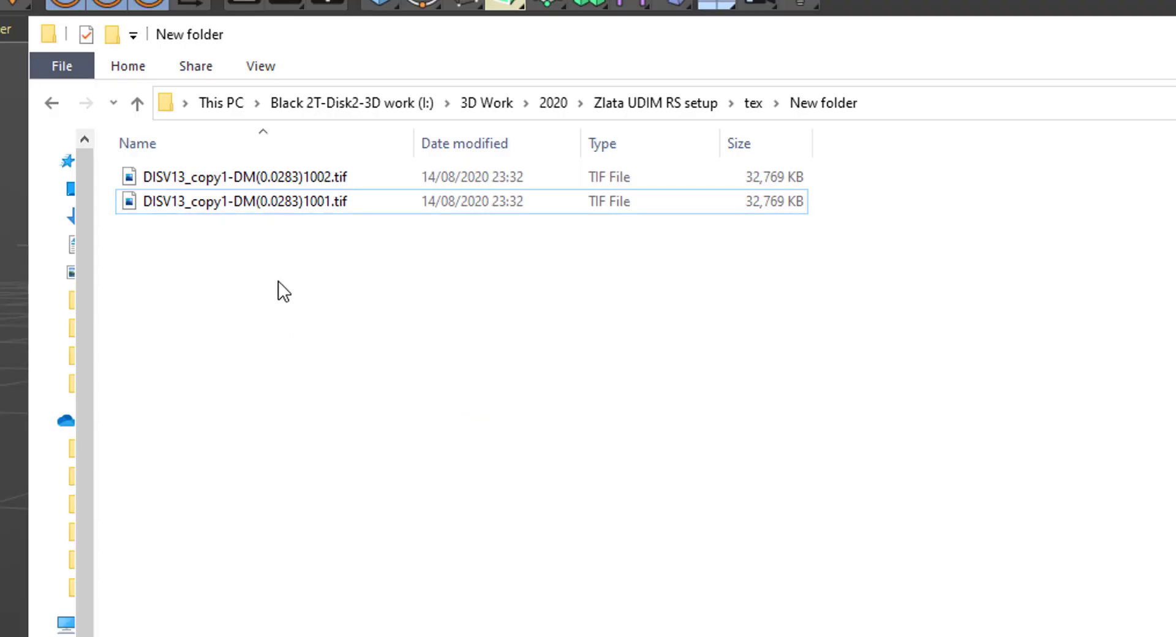
mouse_move(274, 208)
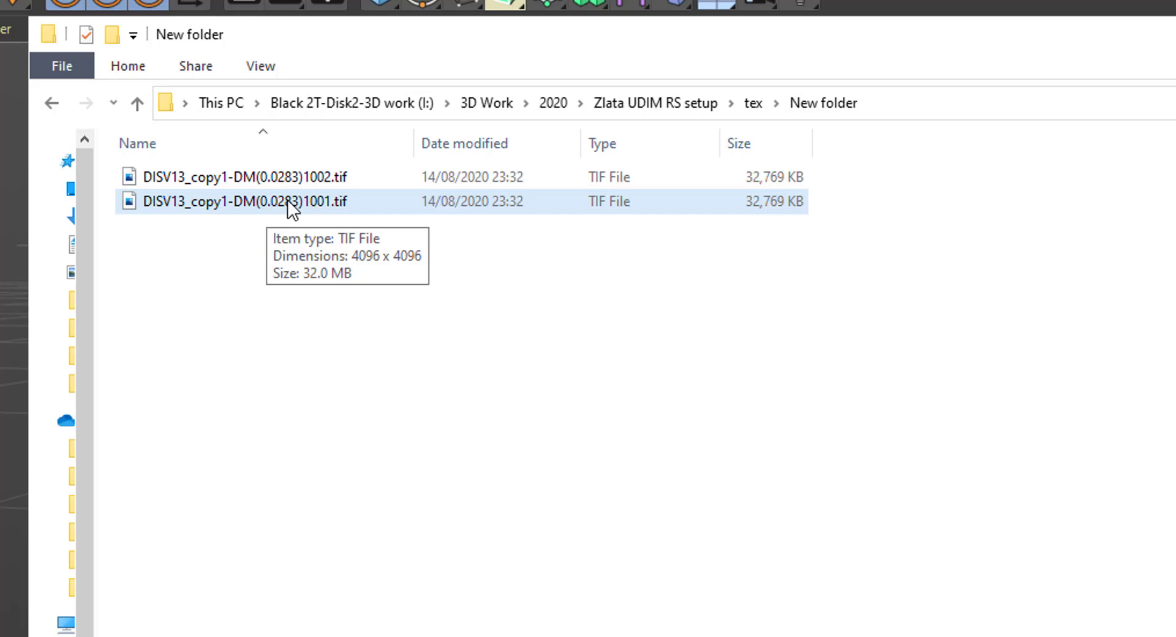
left_click(284, 202)
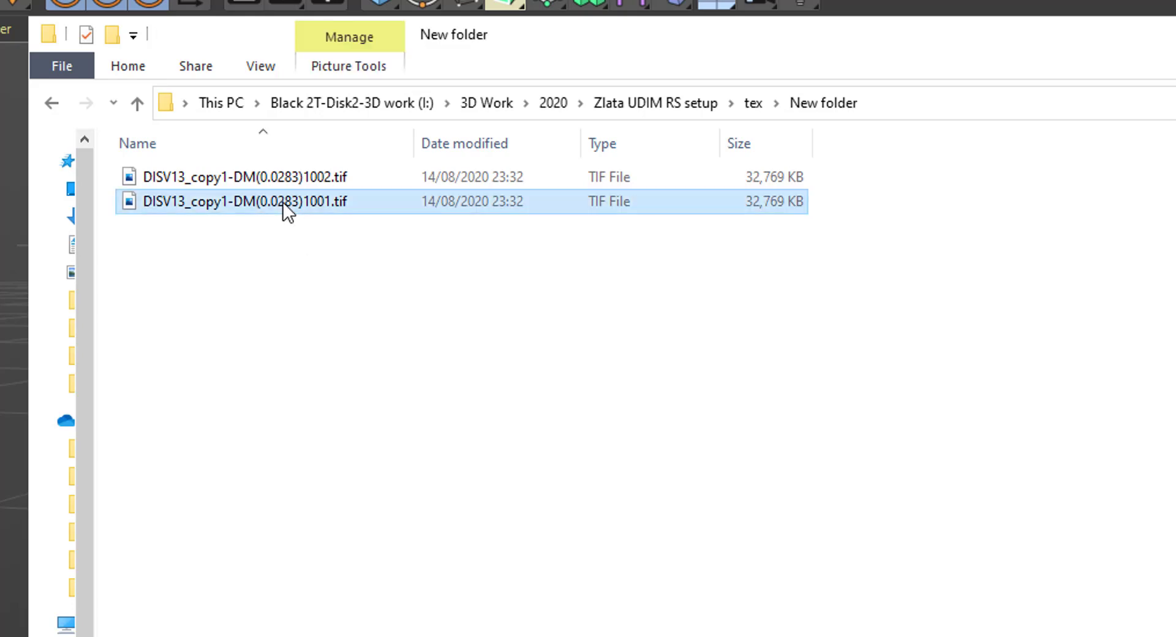
left_click(292, 177)
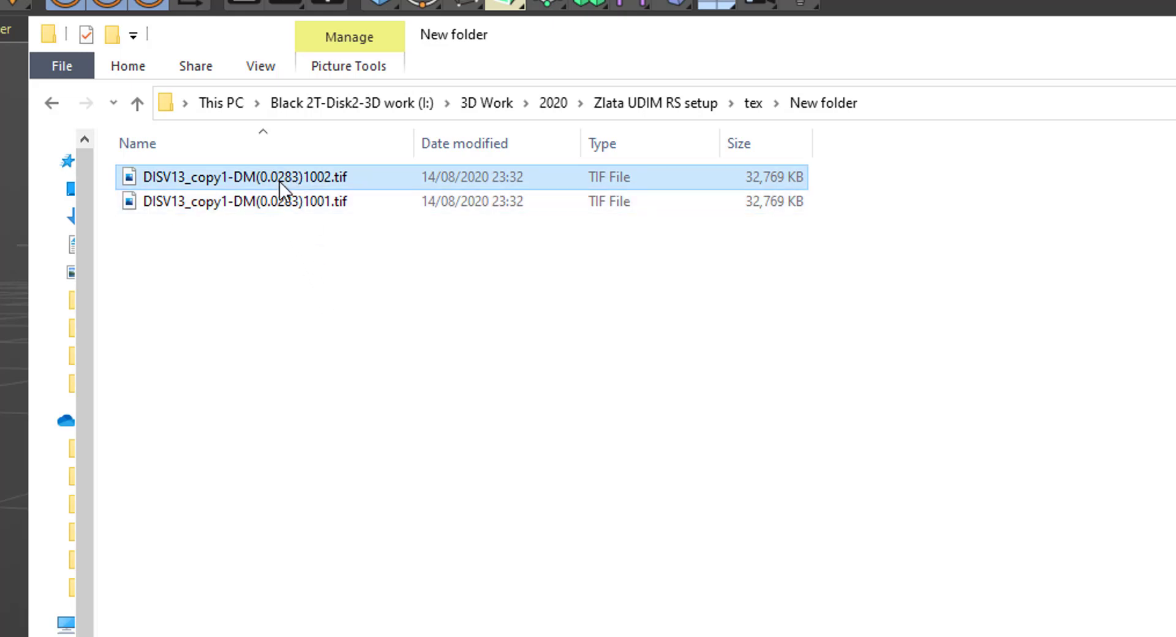
left_click(285, 198)
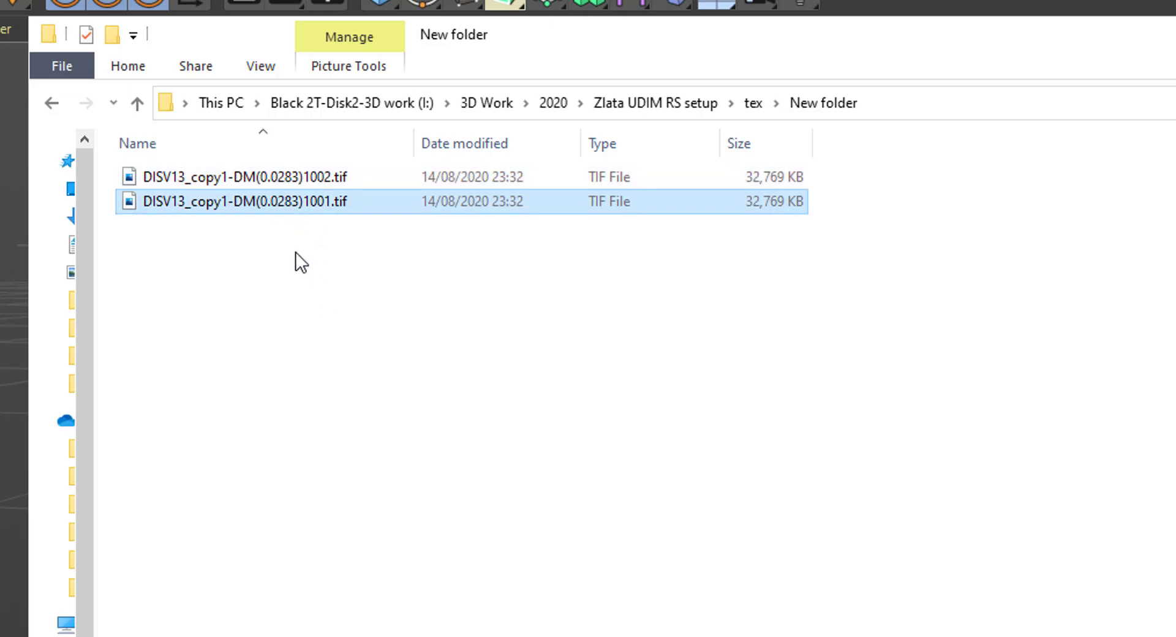
left_click(277, 178)
left_click(285, 201)
left_click(318, 296)
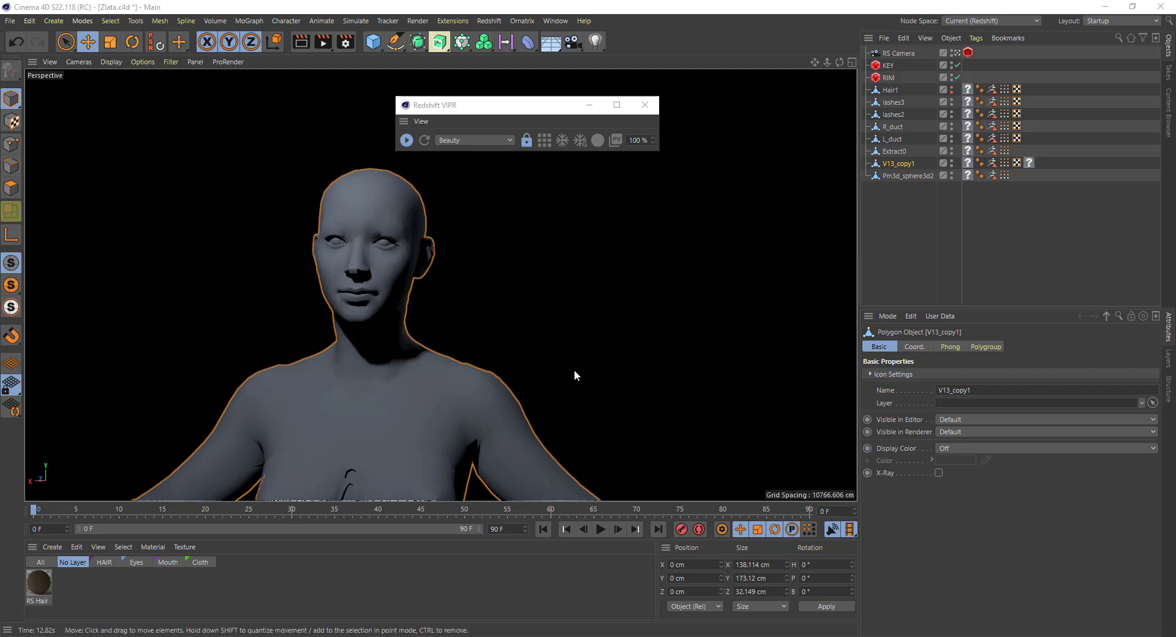
In Cinema 4D, check the renderer choice in the render settings, keeping Redshift
left_click(345, 42)
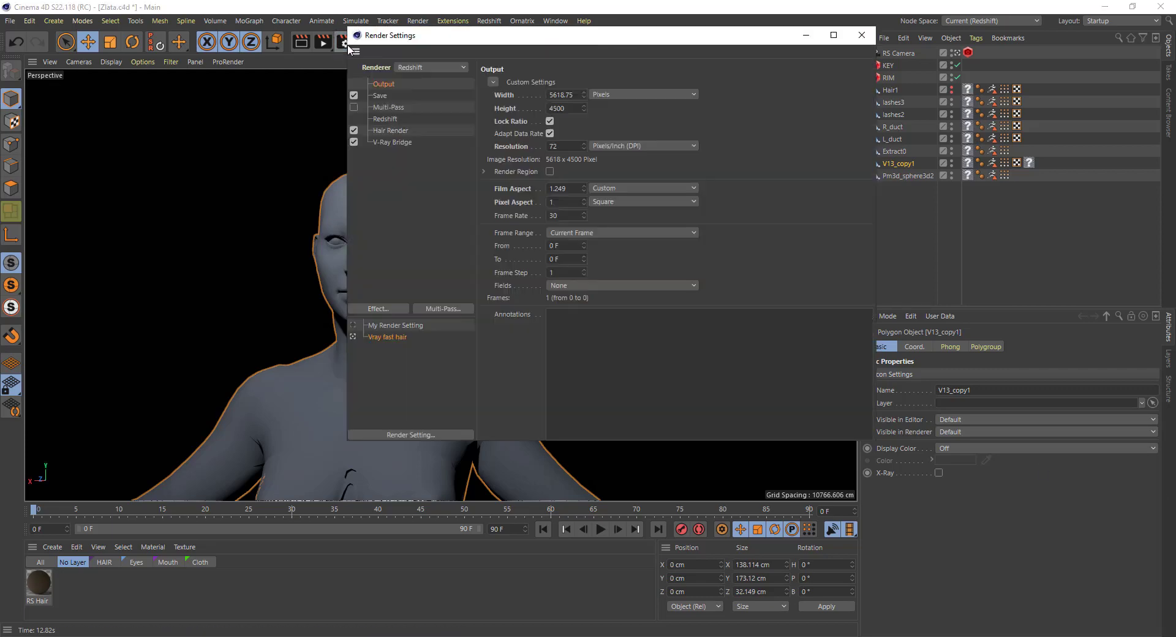
left_click(428, 66)
left_click(451, 53)
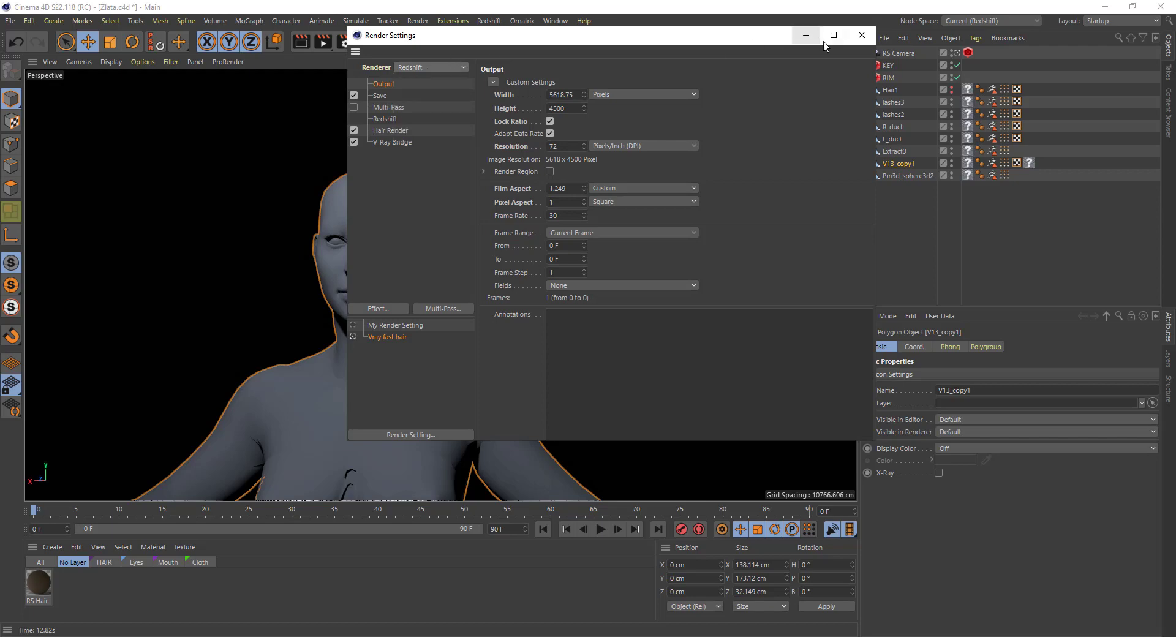
left_click(862, 35)
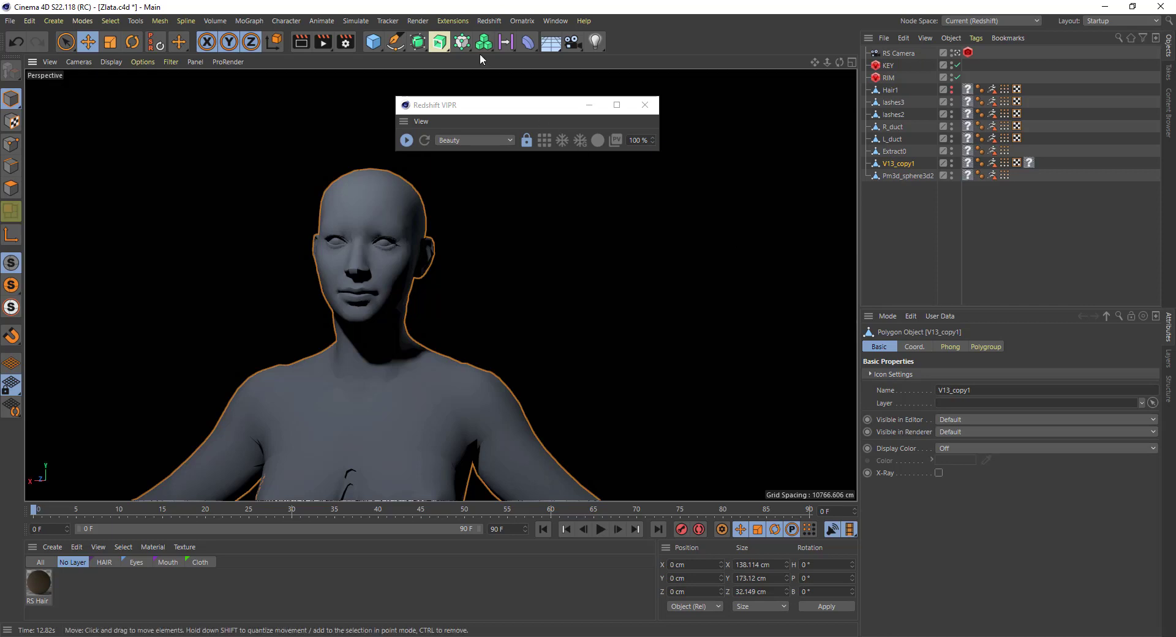
left_click(489, 21)
mouse_move(509, 57)
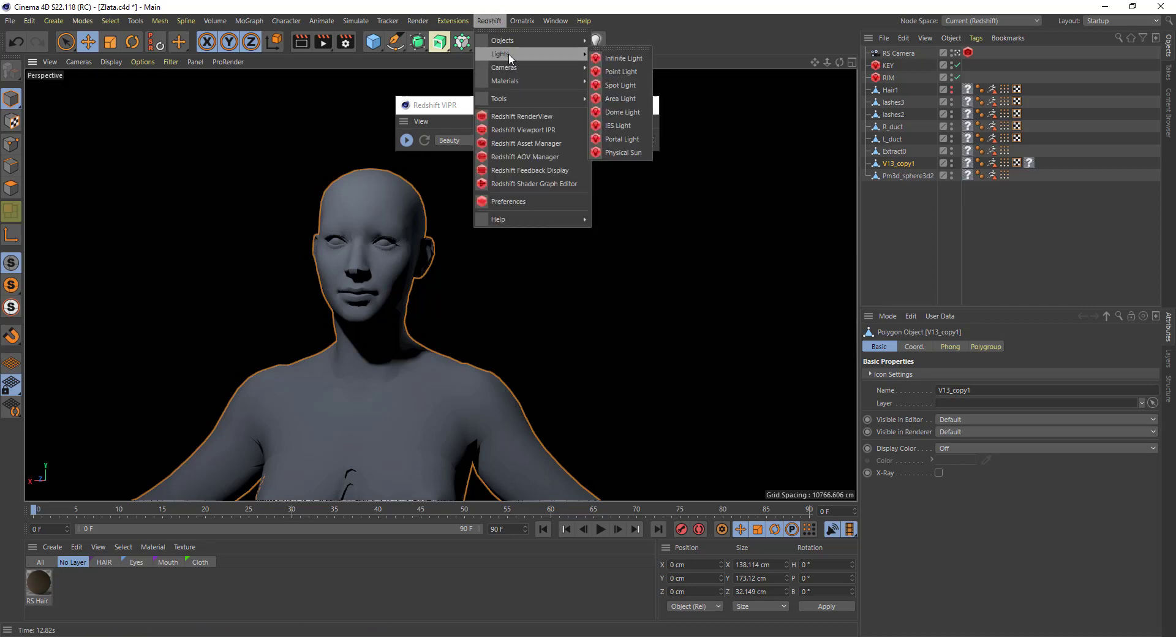
left_click(690, 44)
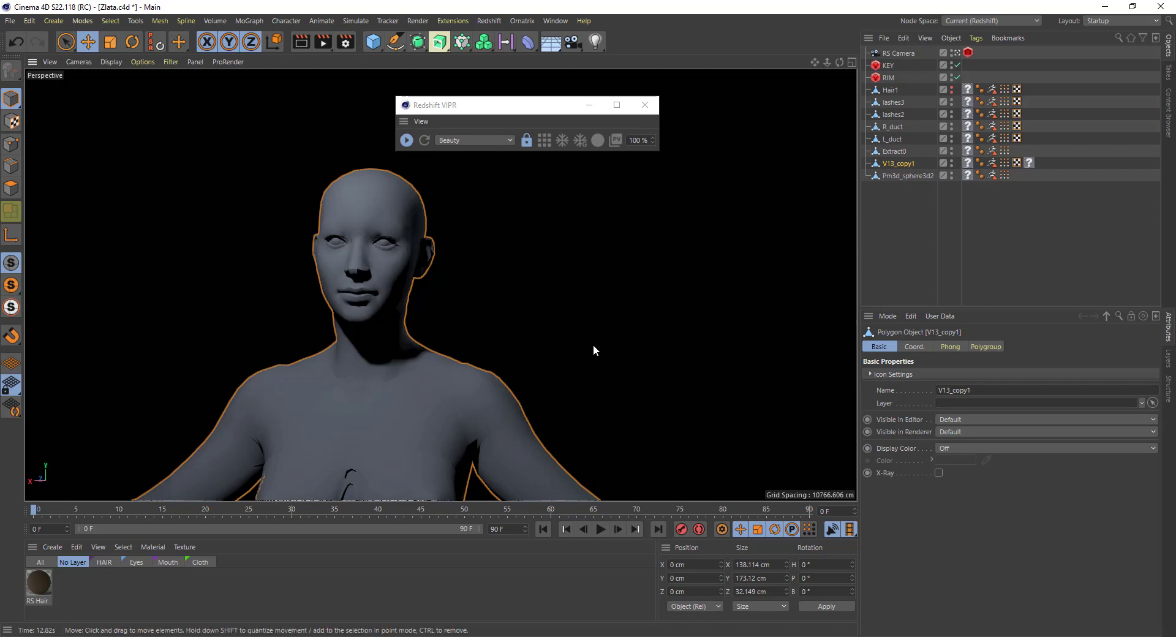
Add a Redshift Object tag to the V13_copy1 body mesh
right_click(908, 165)
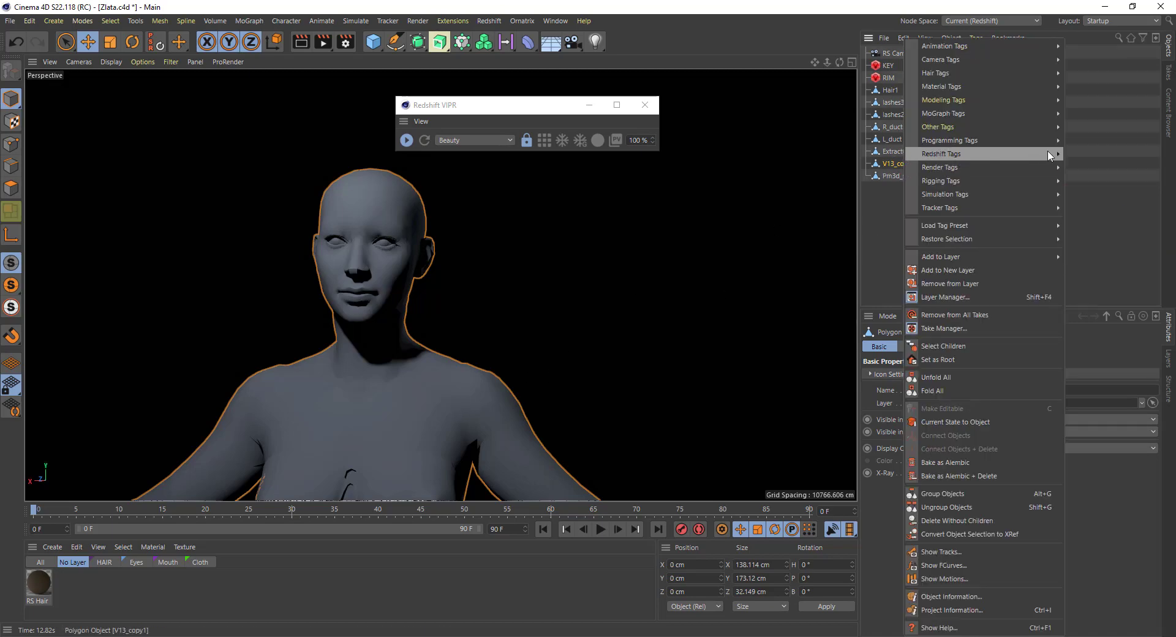
mouse_move(1050, 155)
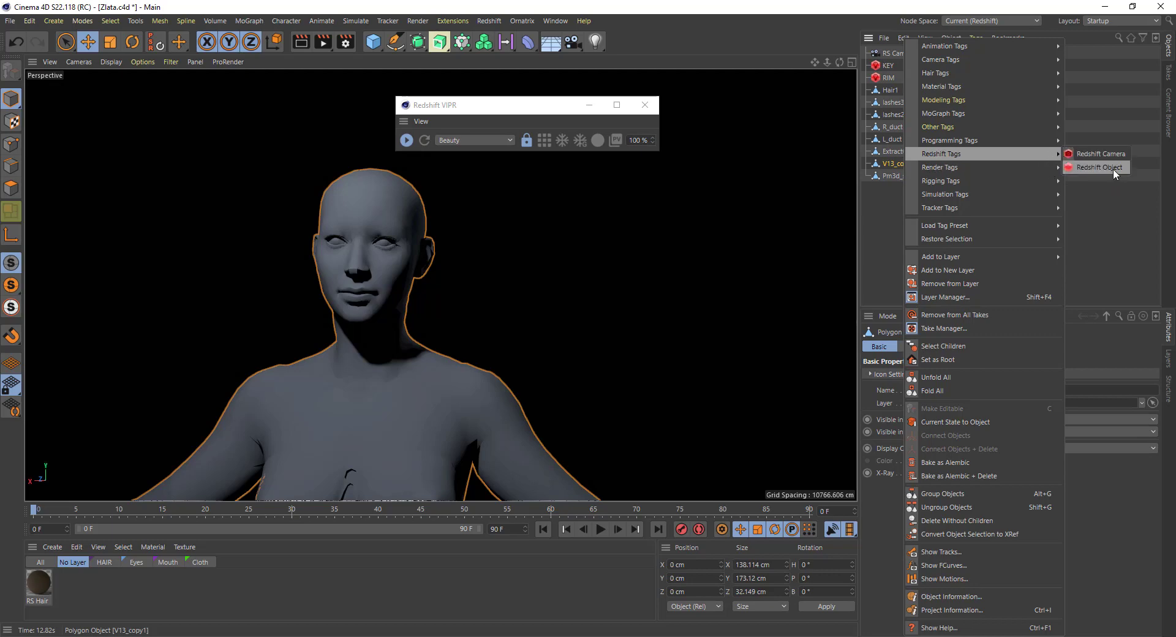
left_click(1100, 167)
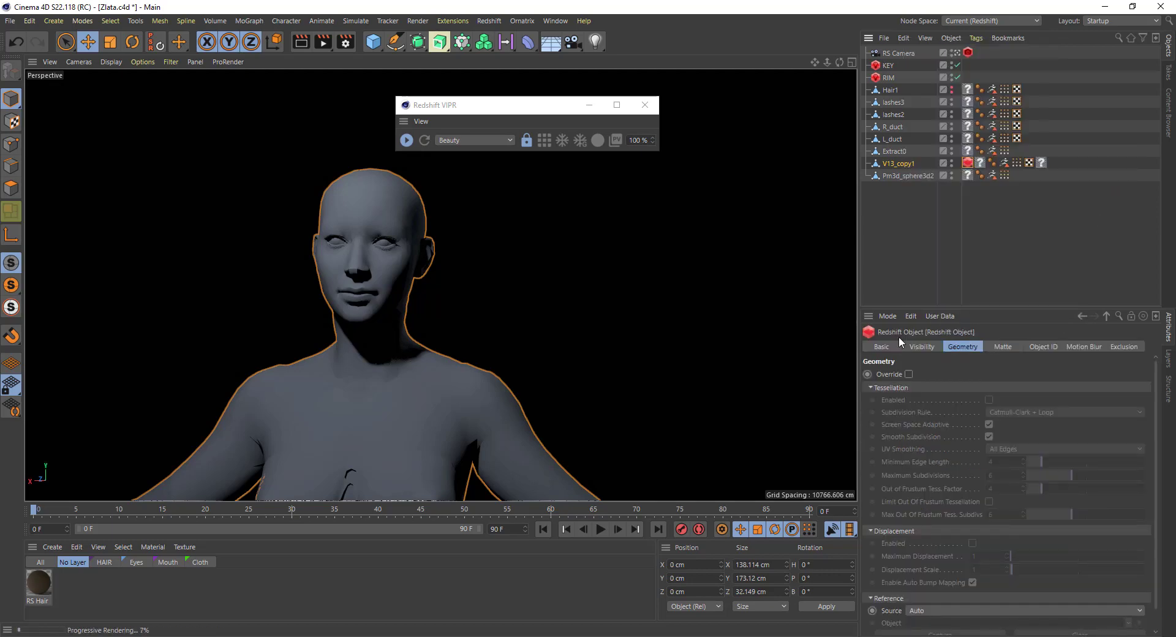
Override the geometry settings in the body's Redshift Object tag and enable both tessellation and displacement
left_click(909, 374)
left_click(989, 400)
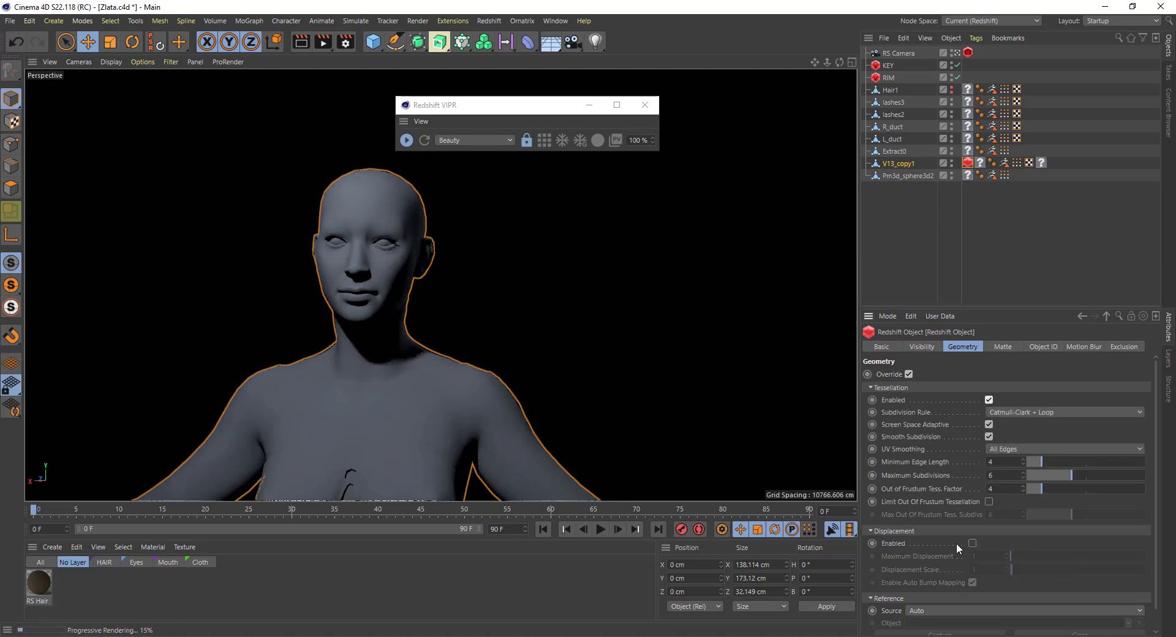
left_click(972, 543)
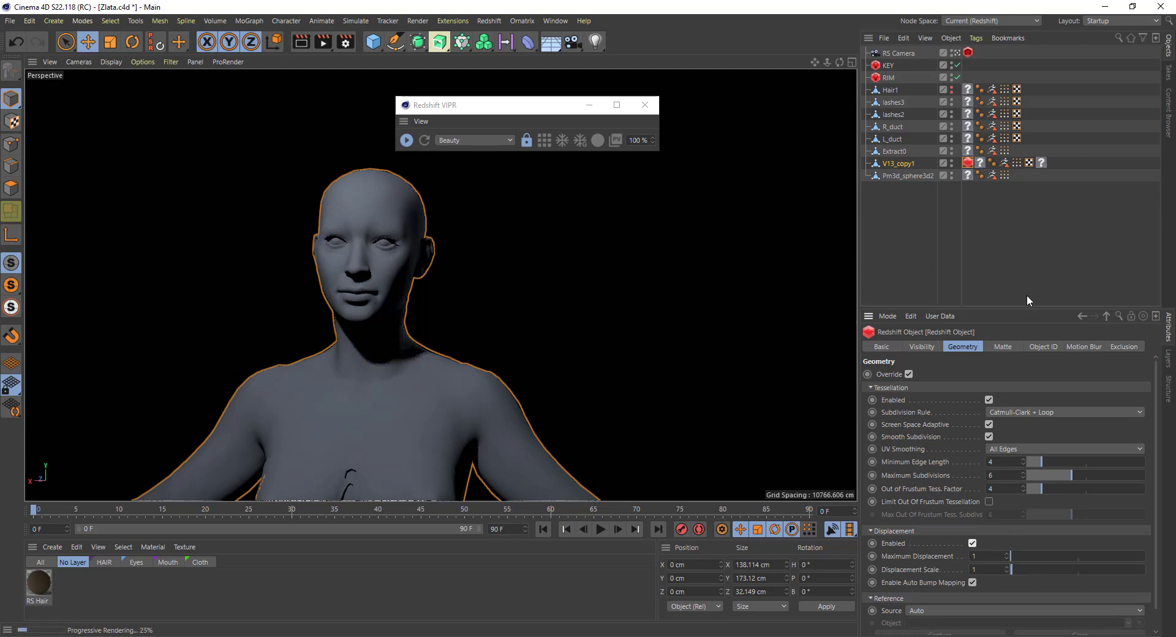
left_click_drag(1032, 309, 1033, 272)
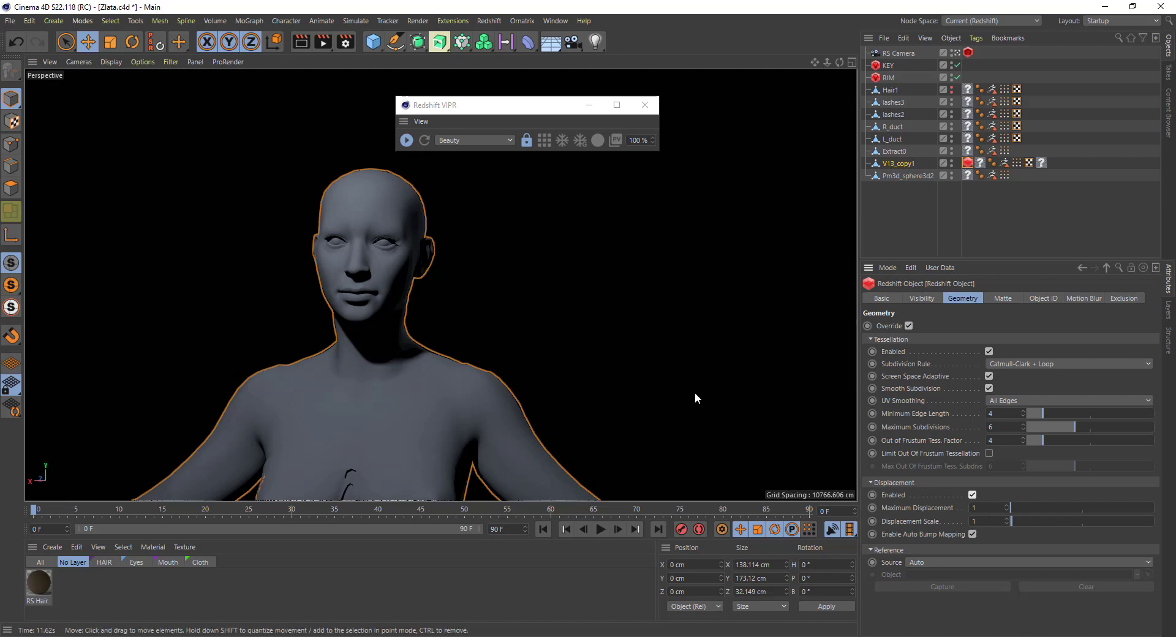
Create a Redshift material named BODY and assign it to the V13_copy1 body mesh
left_click(53, 547)
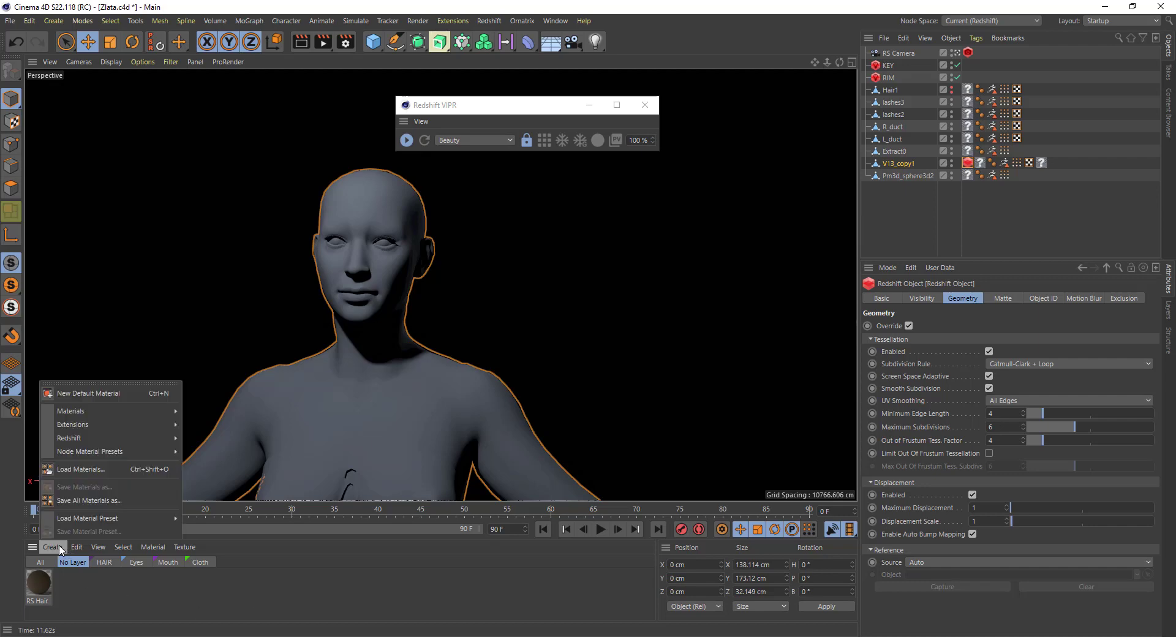
mouse_move(87, 439)
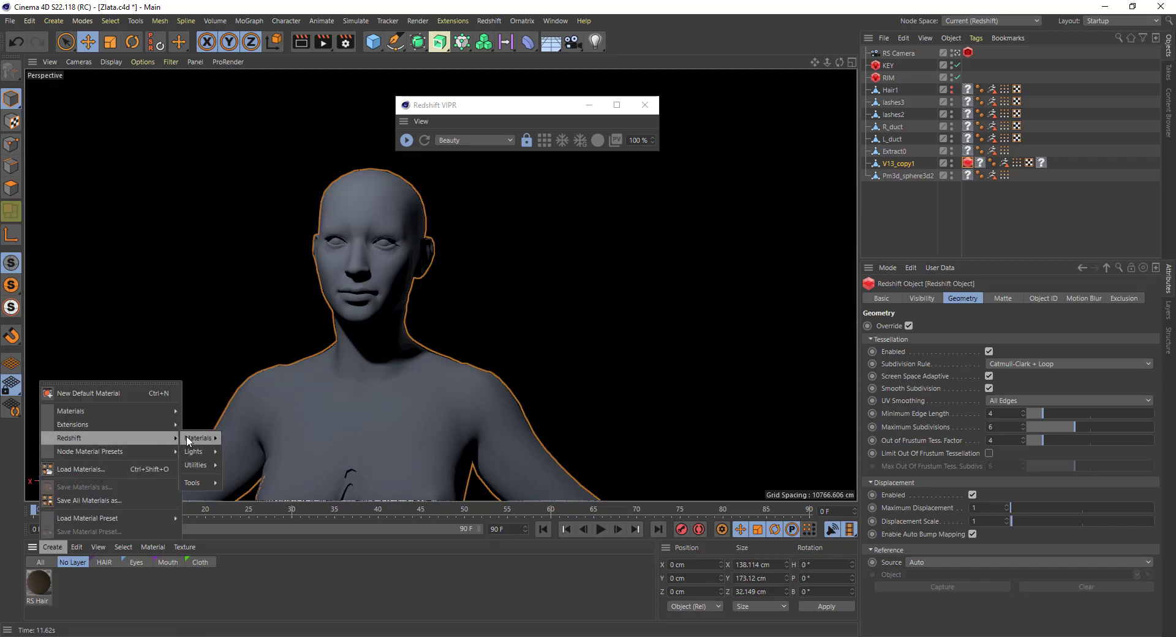
mouse_move(211, 436)
left_click(248, 439)
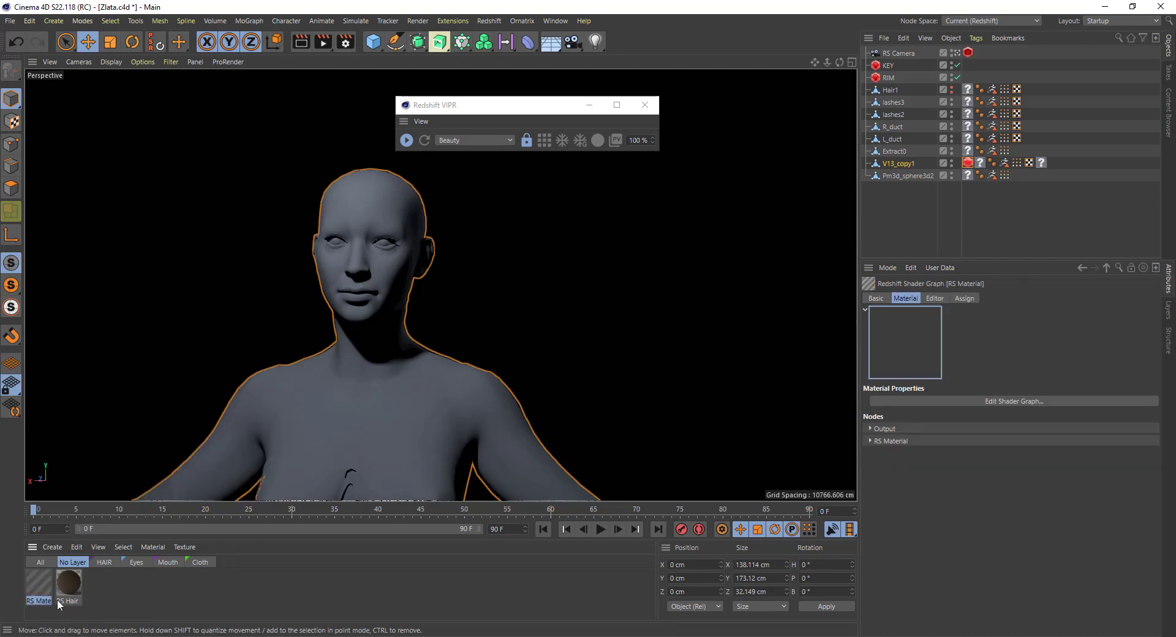
double_click(40, 600)
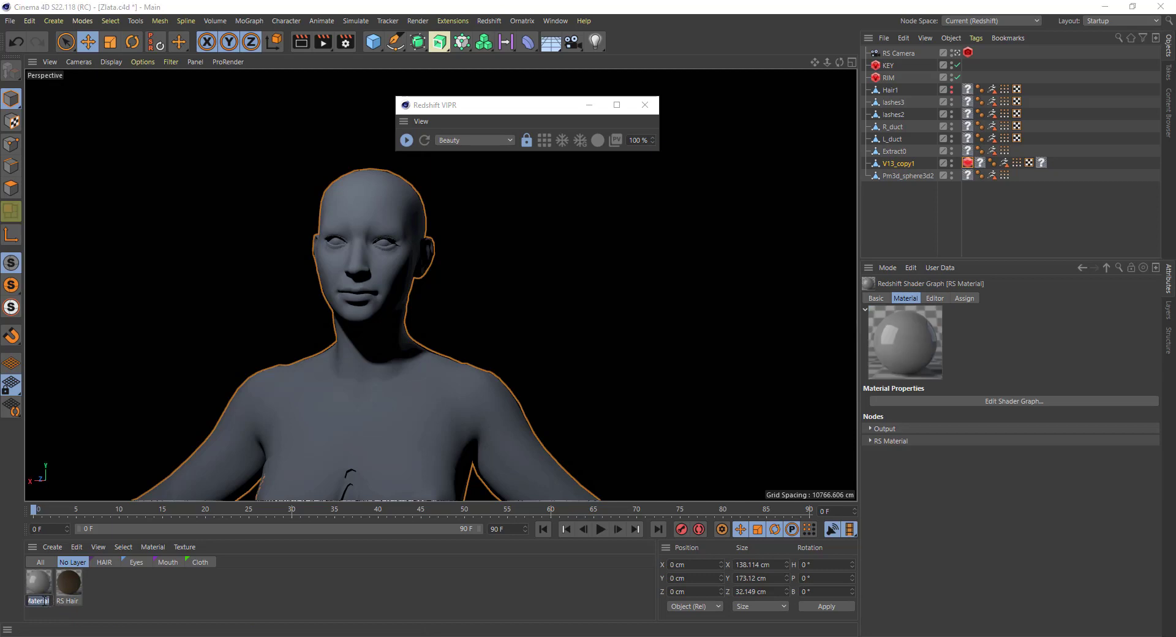
type("BODY")
key("Return")
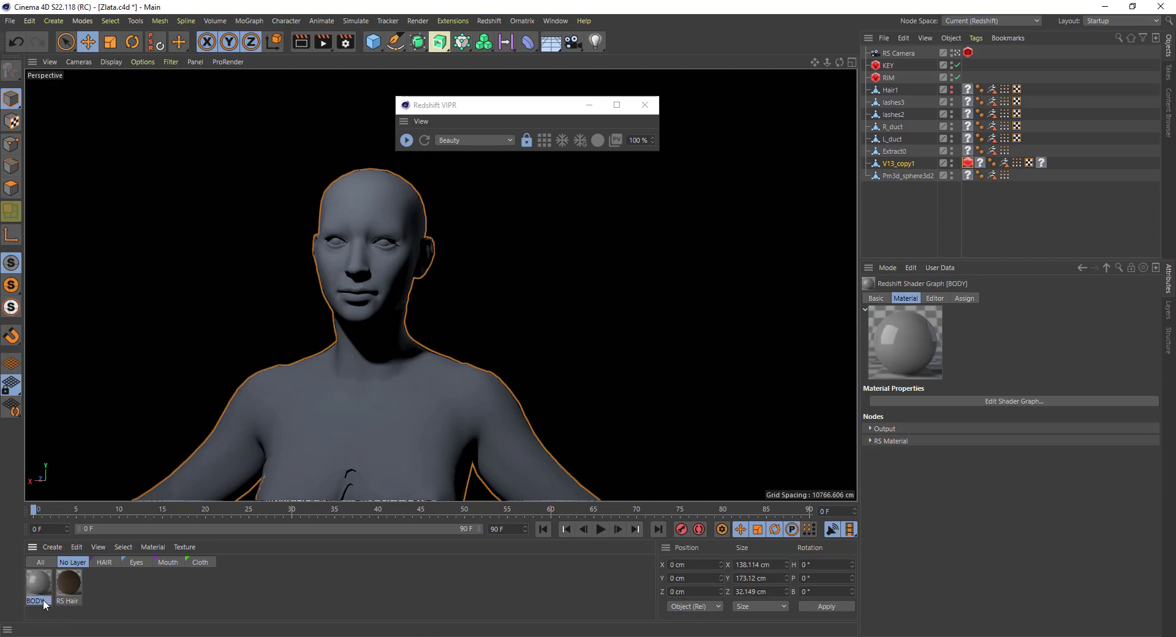
left_click_drag(43, 599, 383, 415)
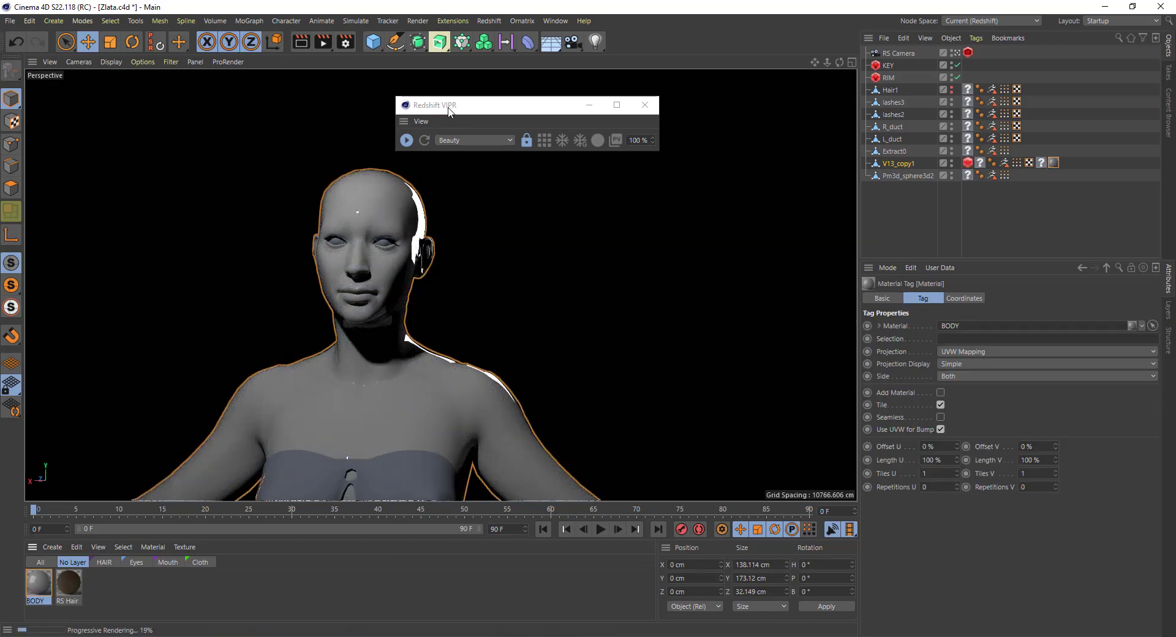
Stop the Redshift viewport IPR render
left_click(489, 21)
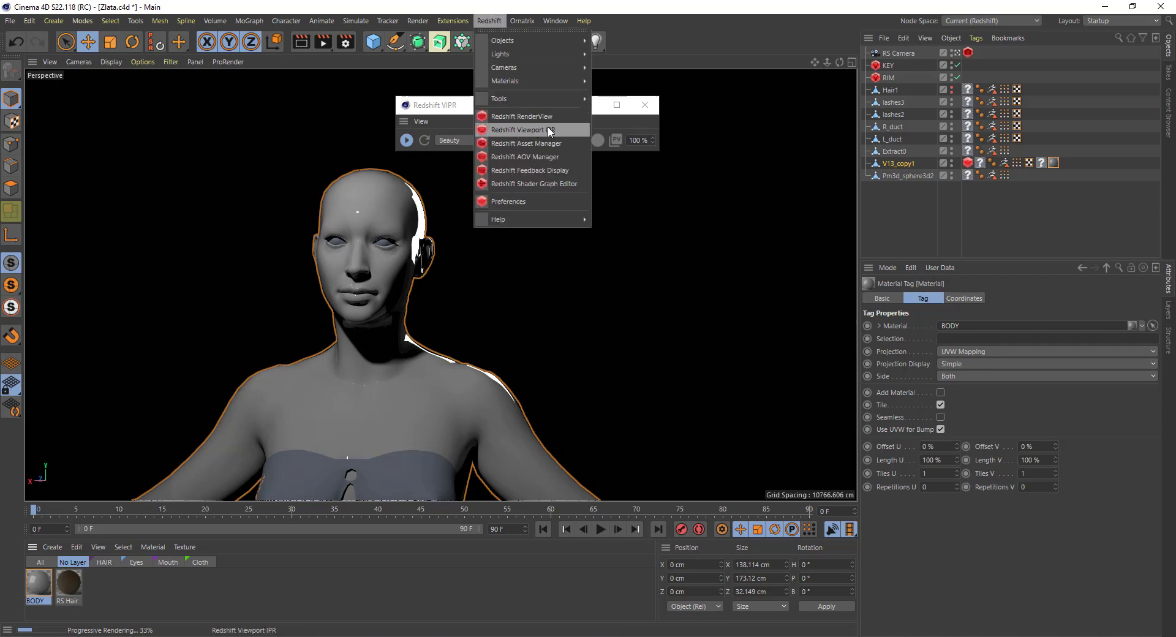
left_click(456, 110)
left_click(407, 140)
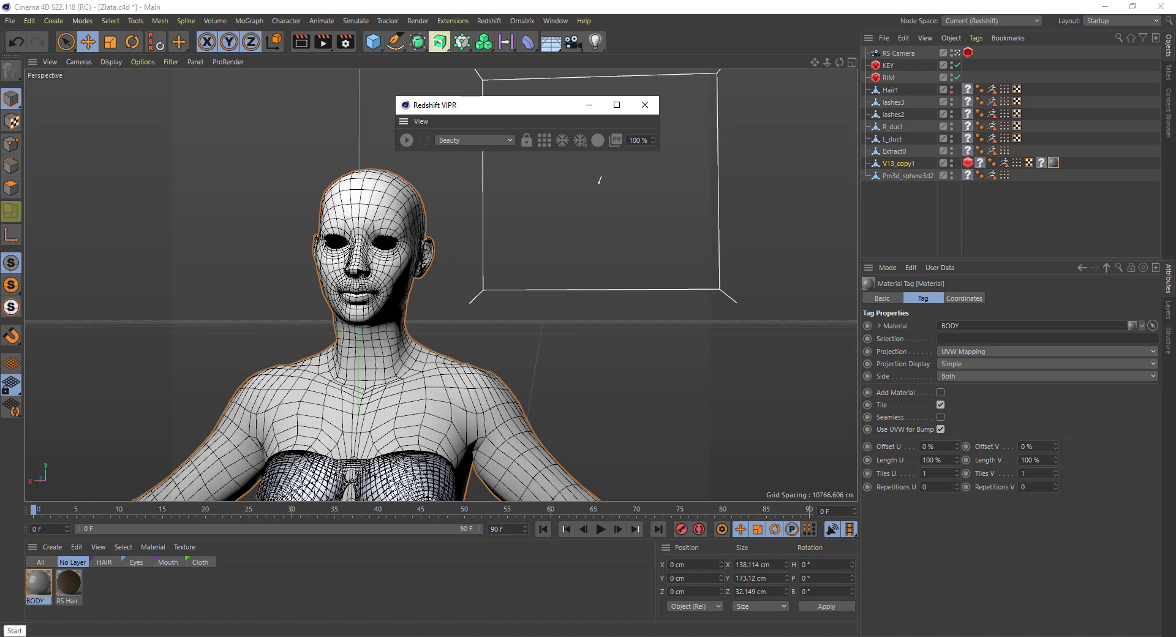
Open the BODY material's shader graph and set the RS Material's reflection roughness to about 0.503
left_click(46, 578)
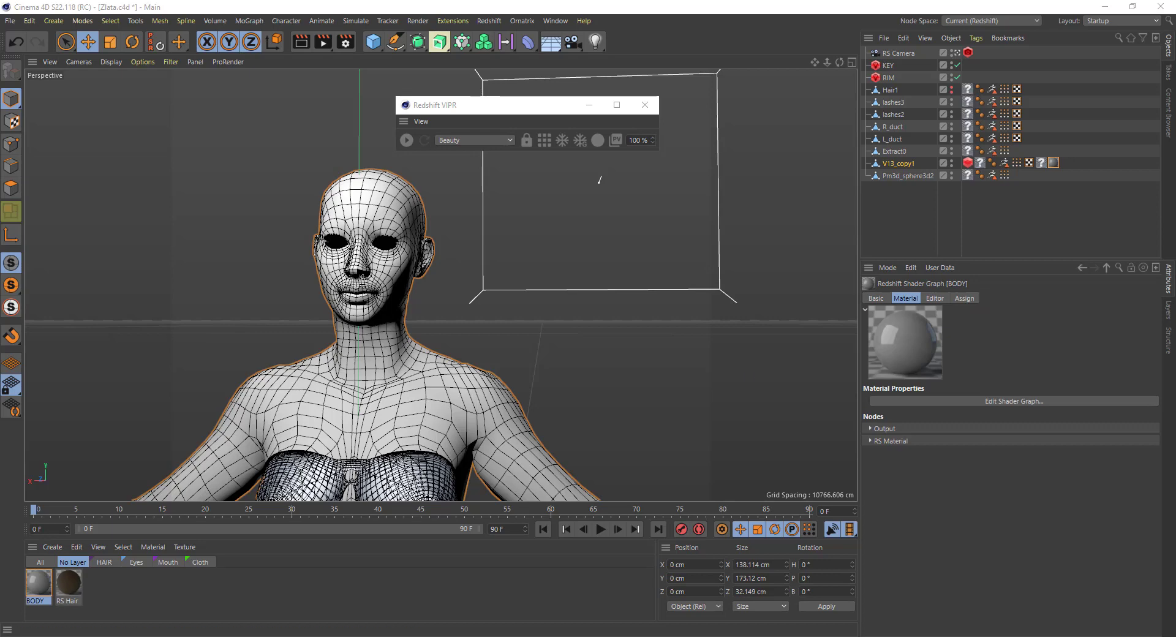
double_click(46, 579)
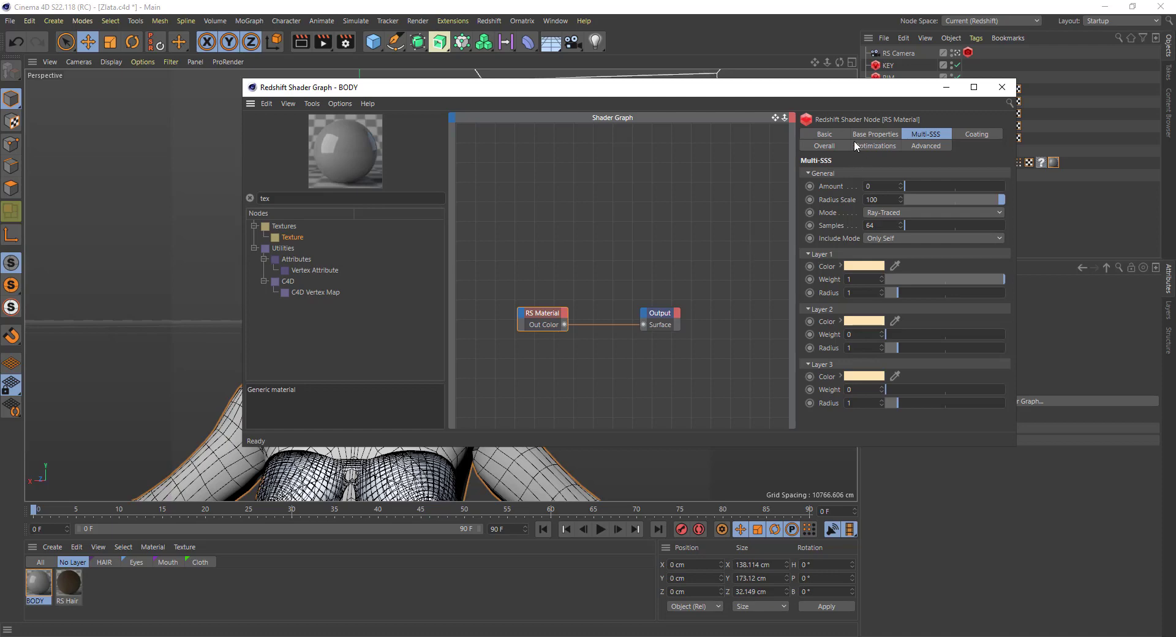
left_click(875, 134)
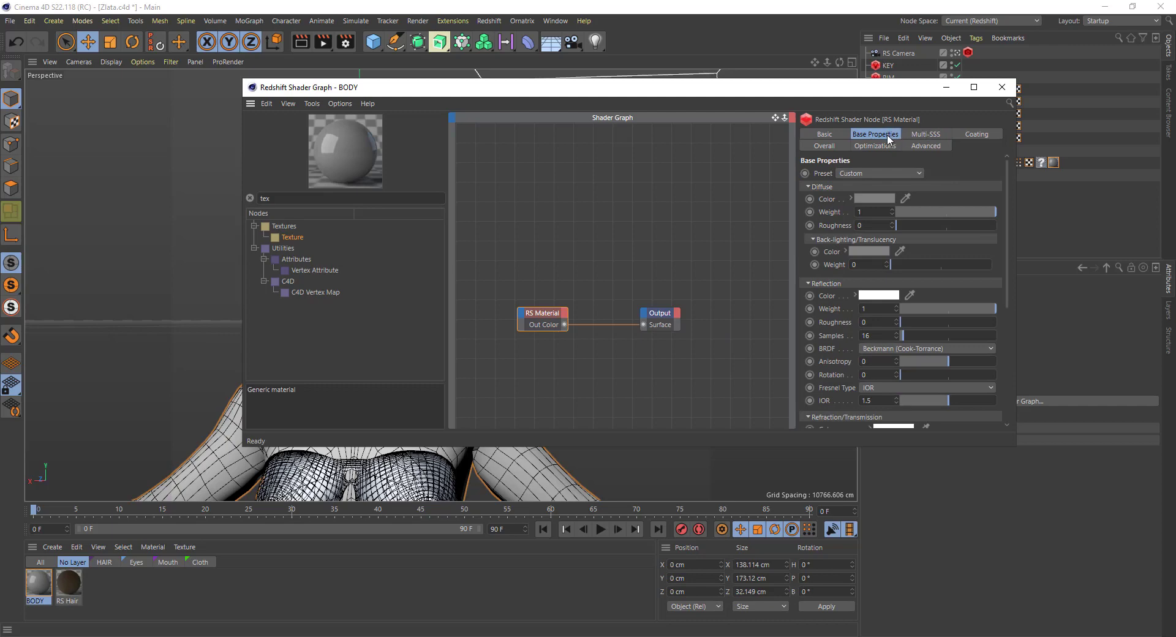
left_click(825, 134)
left_click(860, 135)
left_click_drag(930, 323, 942, 321)
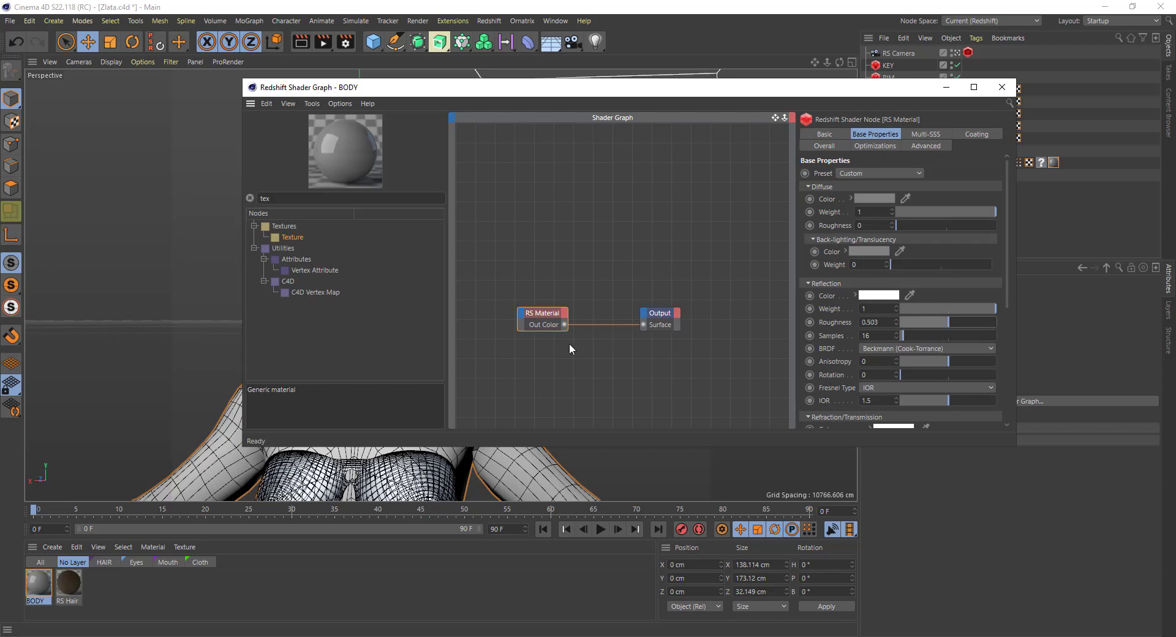
Add a Displacement node to the shader graph, connect it to the Output's Displacement input, and place it below the RS Material node
left_click_drag(478, 100, 569, 79)
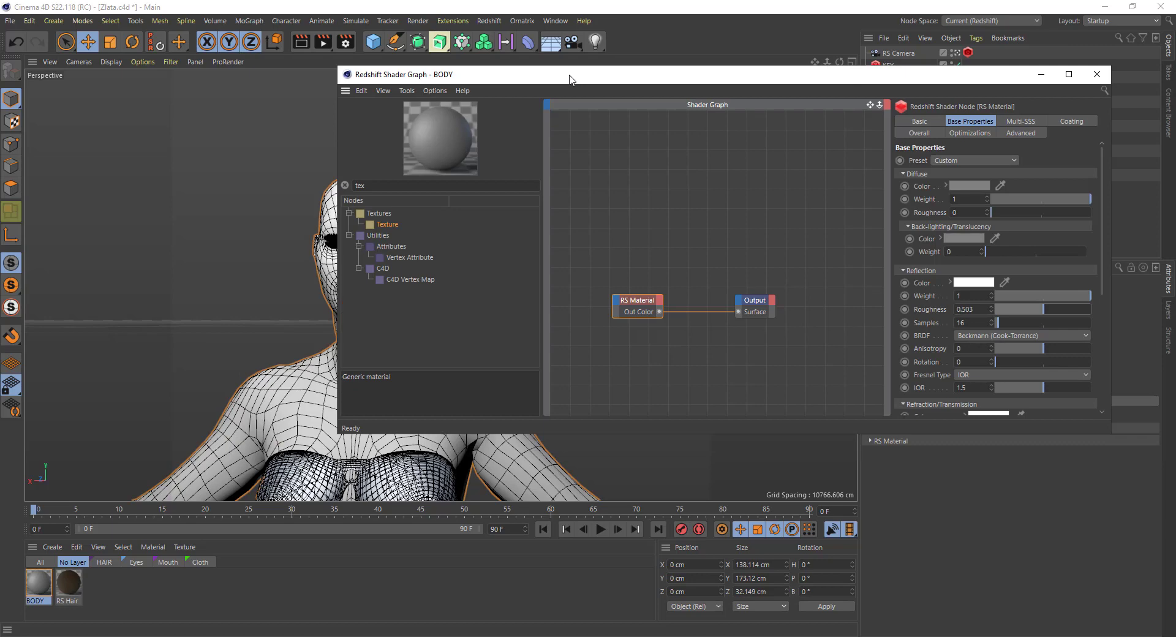
left_click_drag(385, 186, 356, 186)
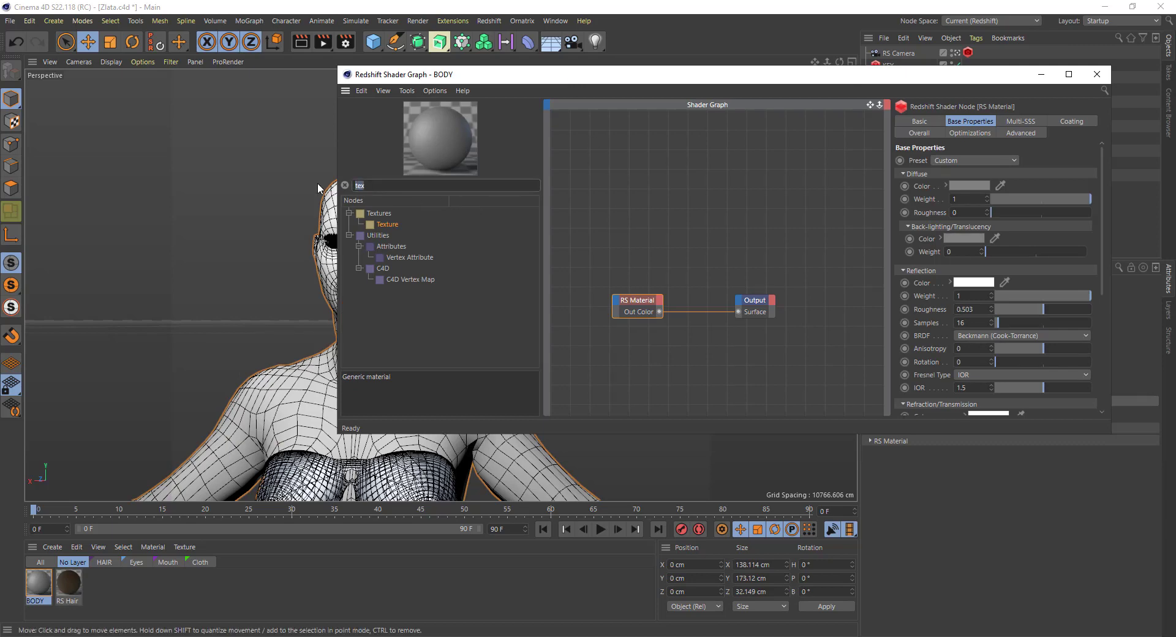
type("dis")
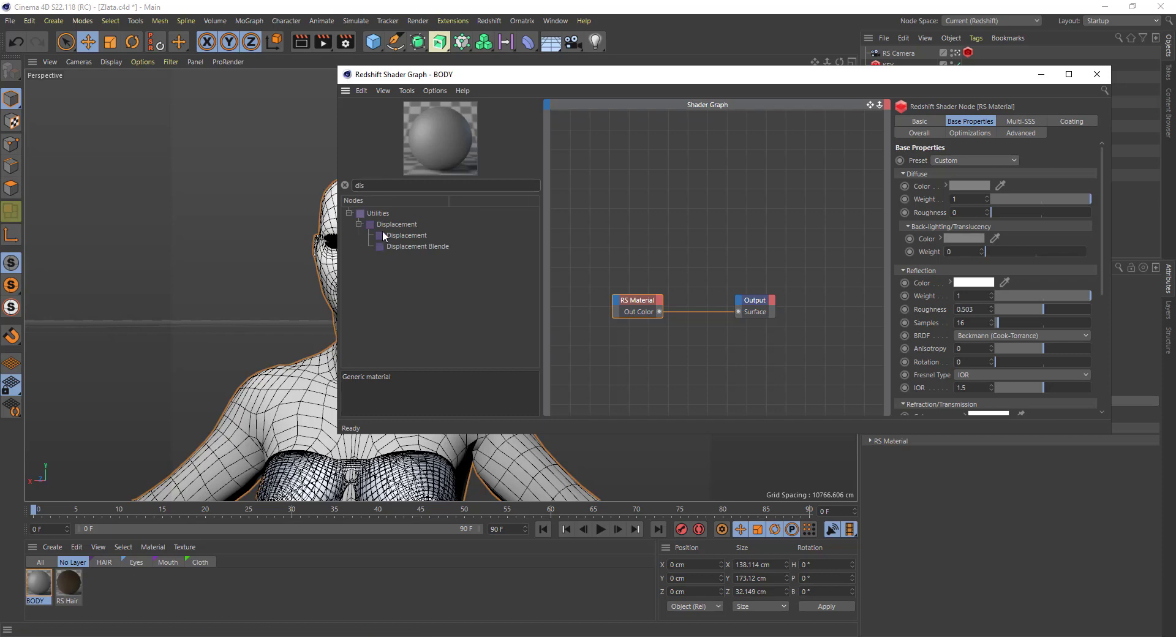
left_click_drag(399, 237, 657, 224)
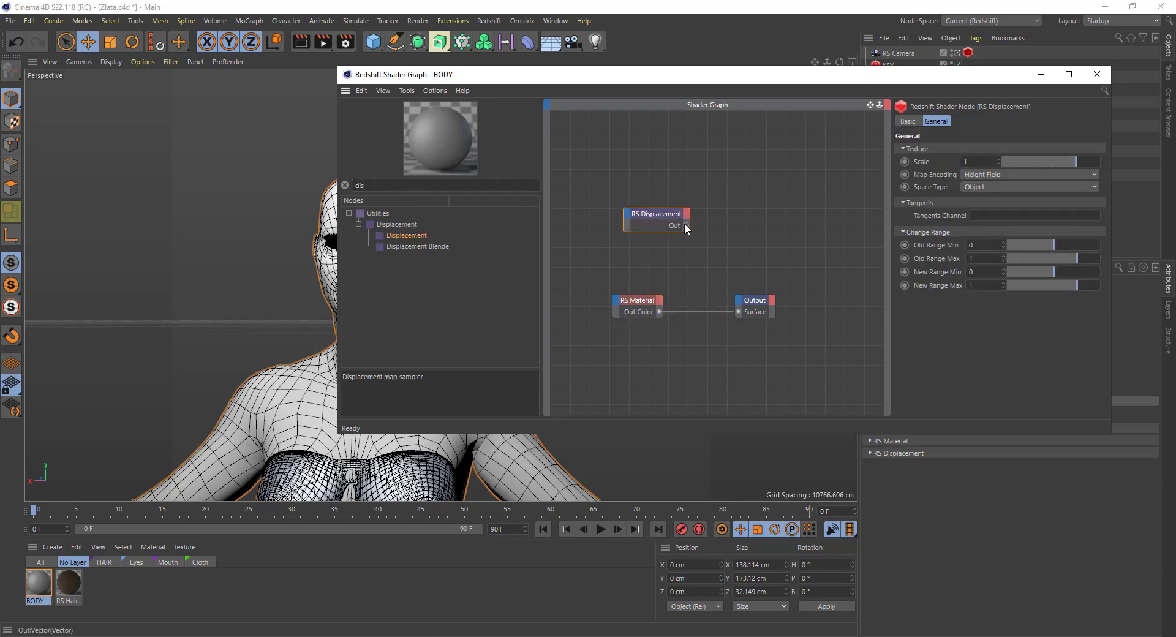
left_click_drag(715, 288, 737, 299)
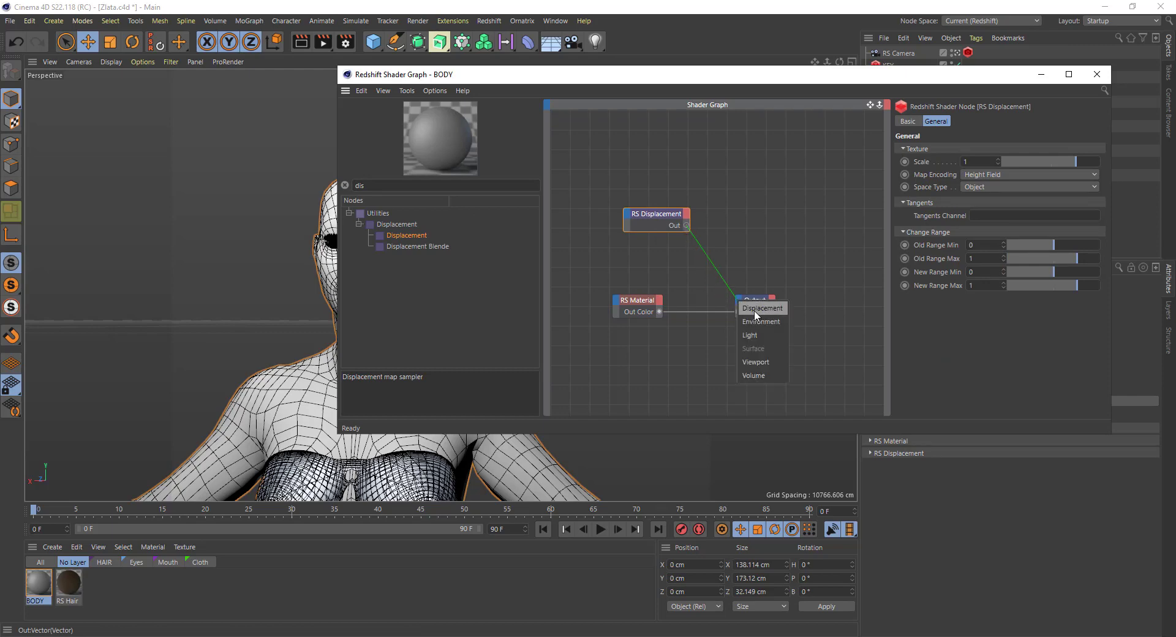
left_click(763, 308)
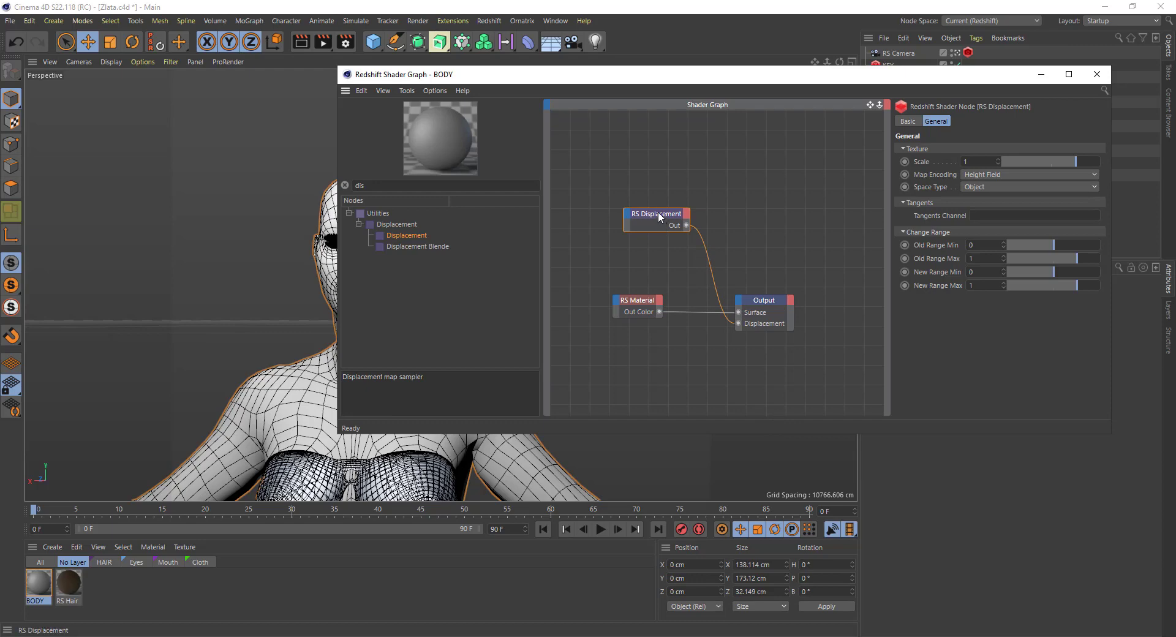
left_click_drag(658, 211, 661, 359)
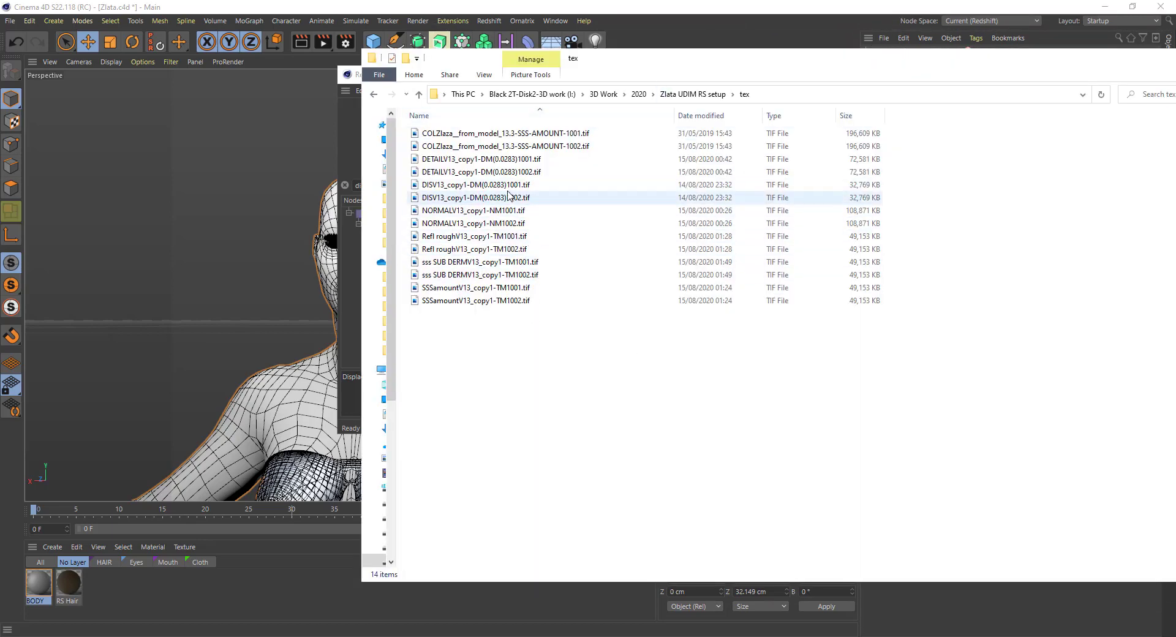
Bring DISV13_copy1-DM(0.0283)1001.tif from the tex folder in File Explorer into the BODY shader graph as a texture node
left_click(526, 187)
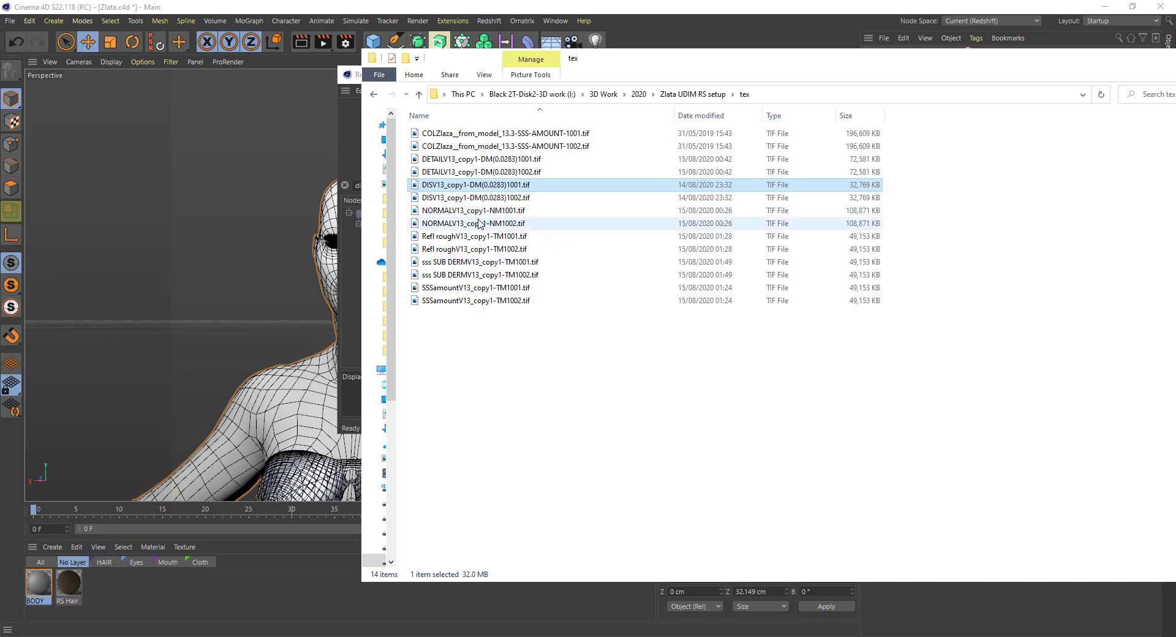
mouse_move(511, 189)
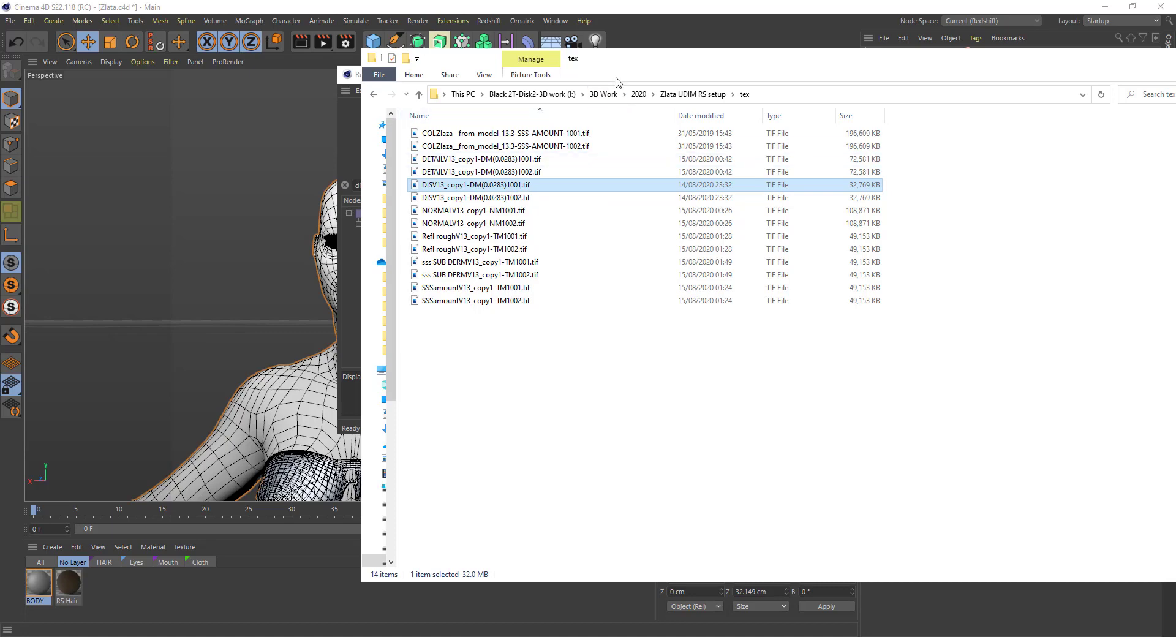
left_click_drag(619, 62, 862, 76)
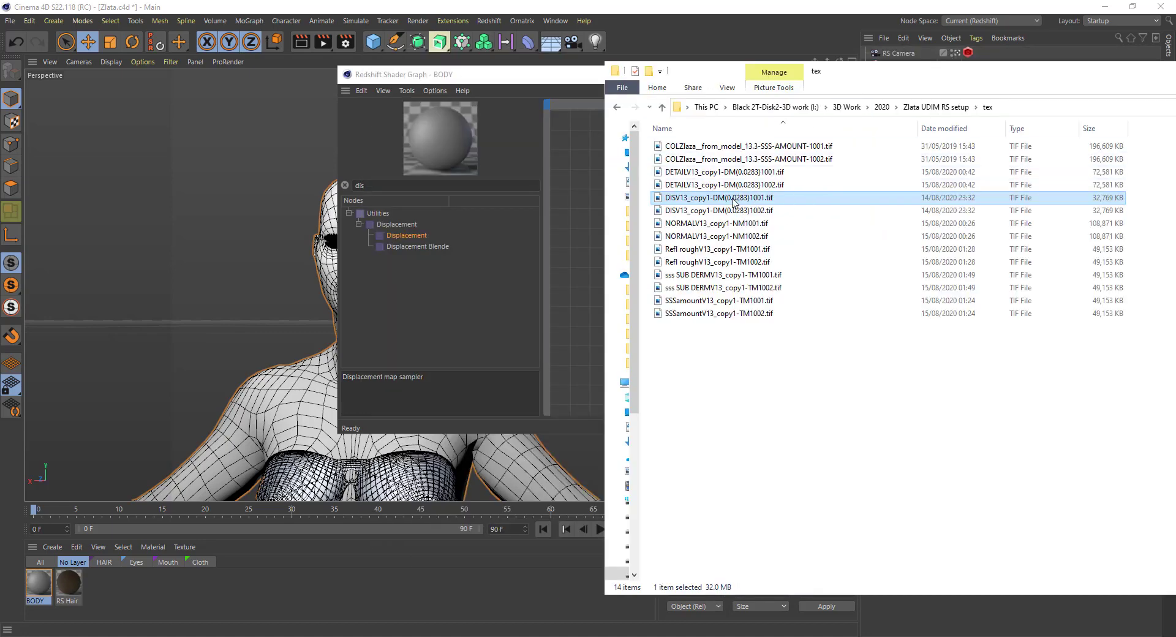
left_click_drag(735, 199, 579, 243)
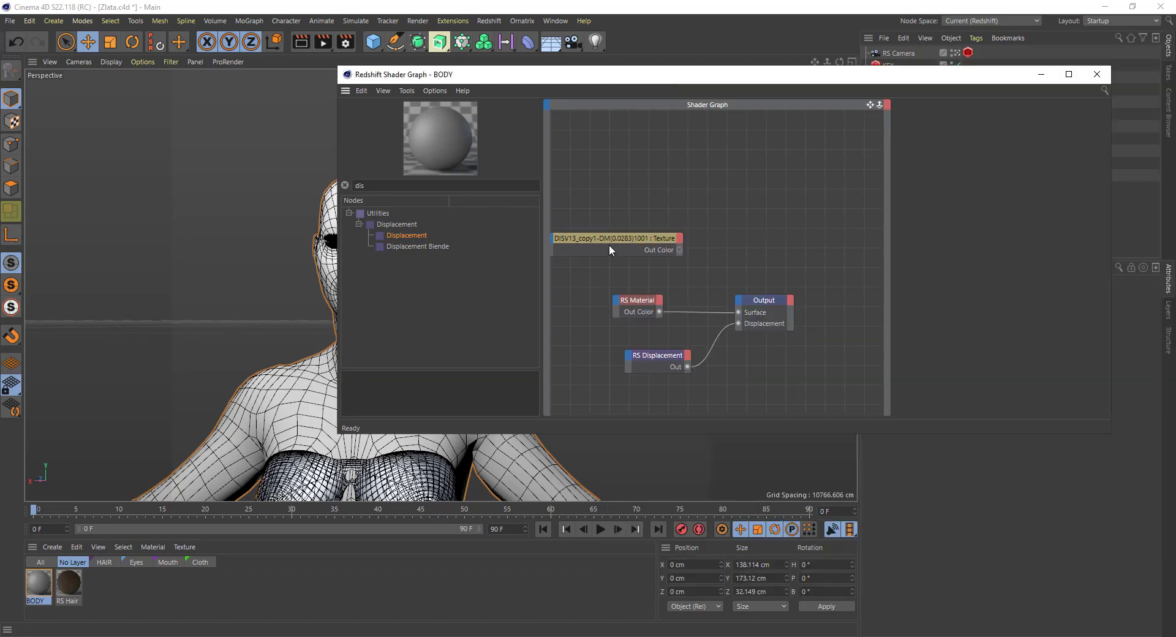
left_click(608, 237)
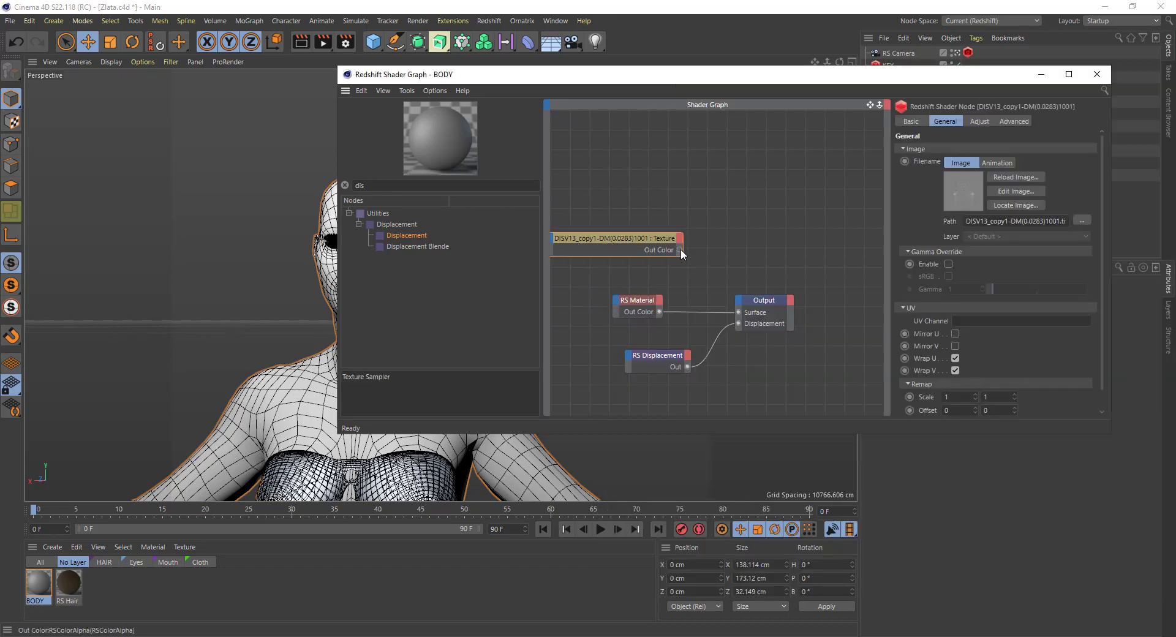
Connect the 1001 displacement texture's Out Color to the RS Displacement node's Tex Map and place it beside that node
left_click_drag(696, 268, 630, 361)
mouse_move(651, 381)
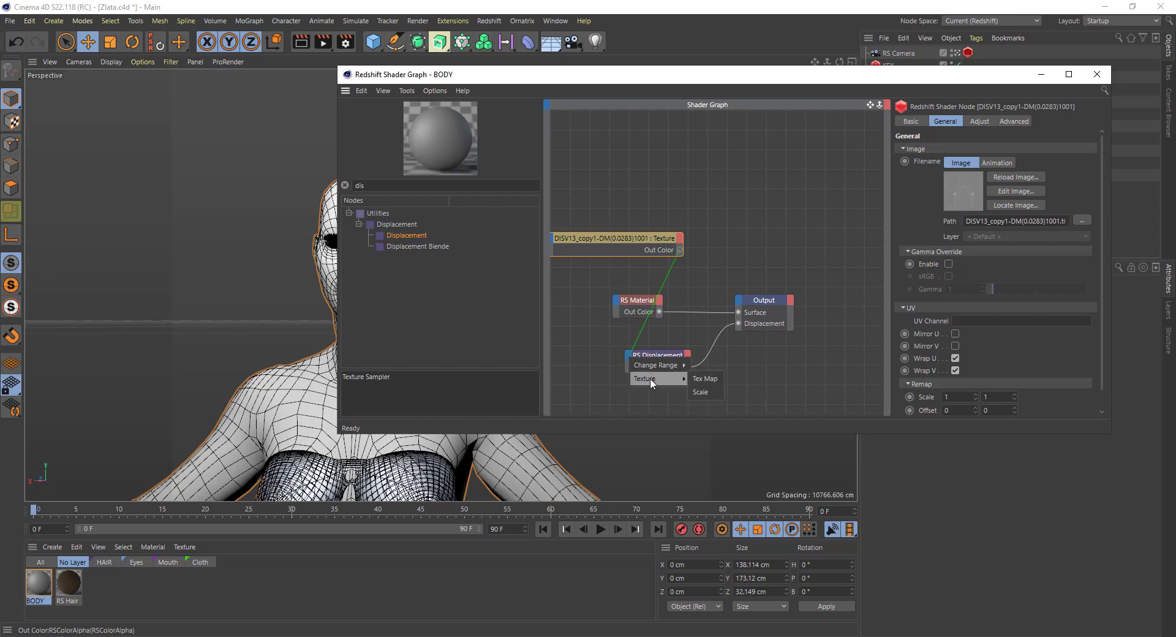
left_click(705, 379)
left_click_drag(648, 250, 570, 343)
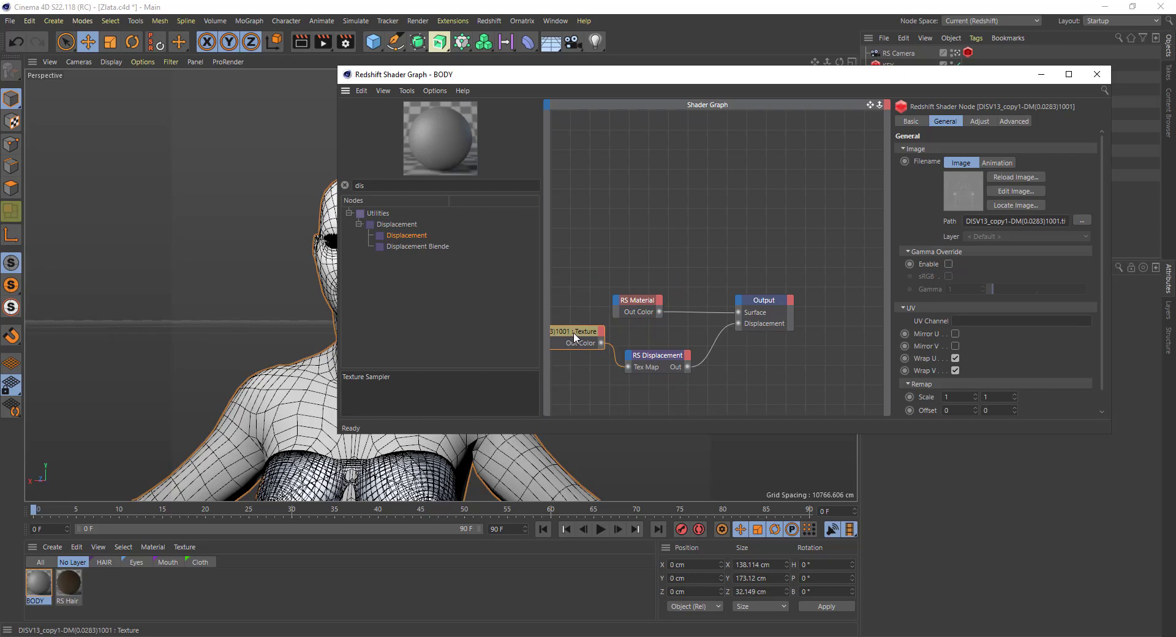
key("alt+Tab")
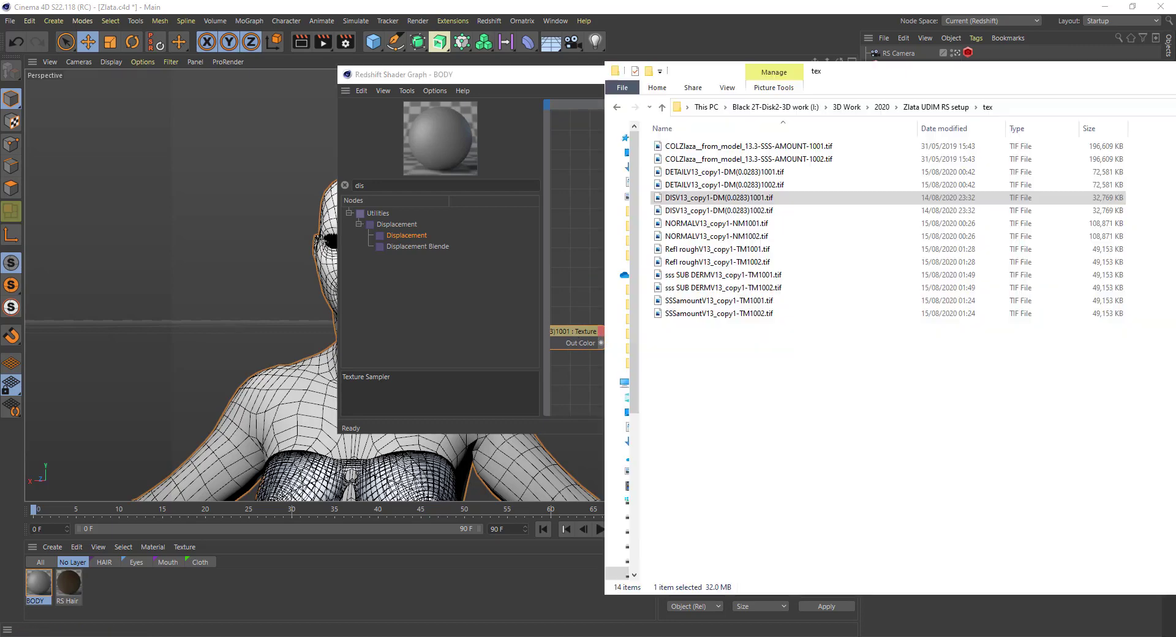
key("alt+Tab")
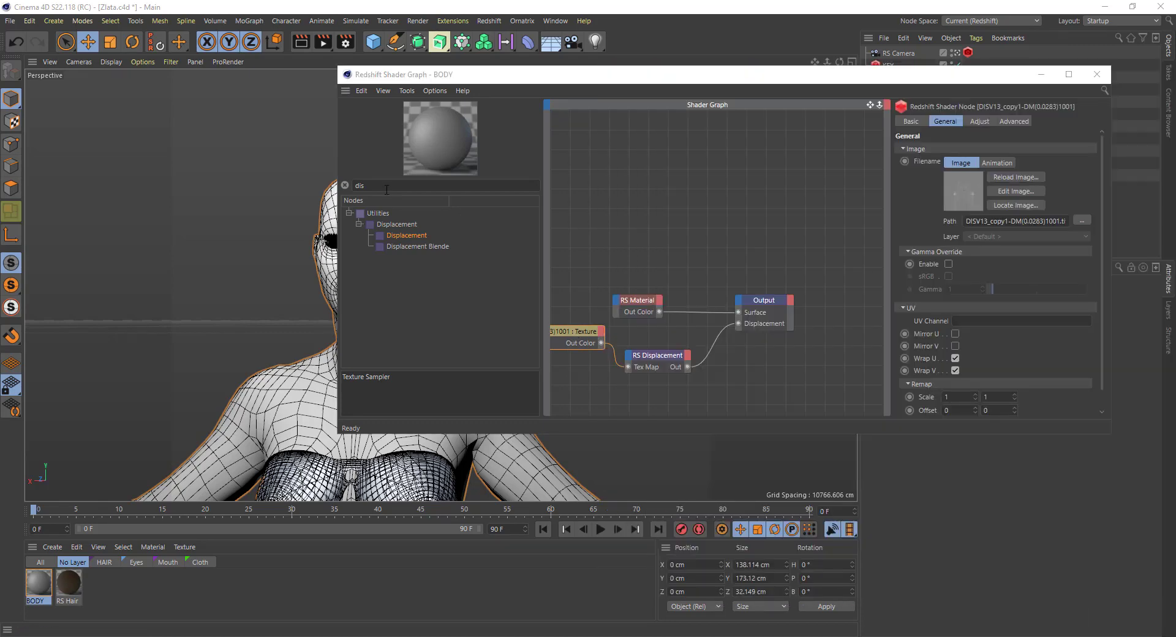
left_click_drag(371, 186, 341, 177)
type("tex")
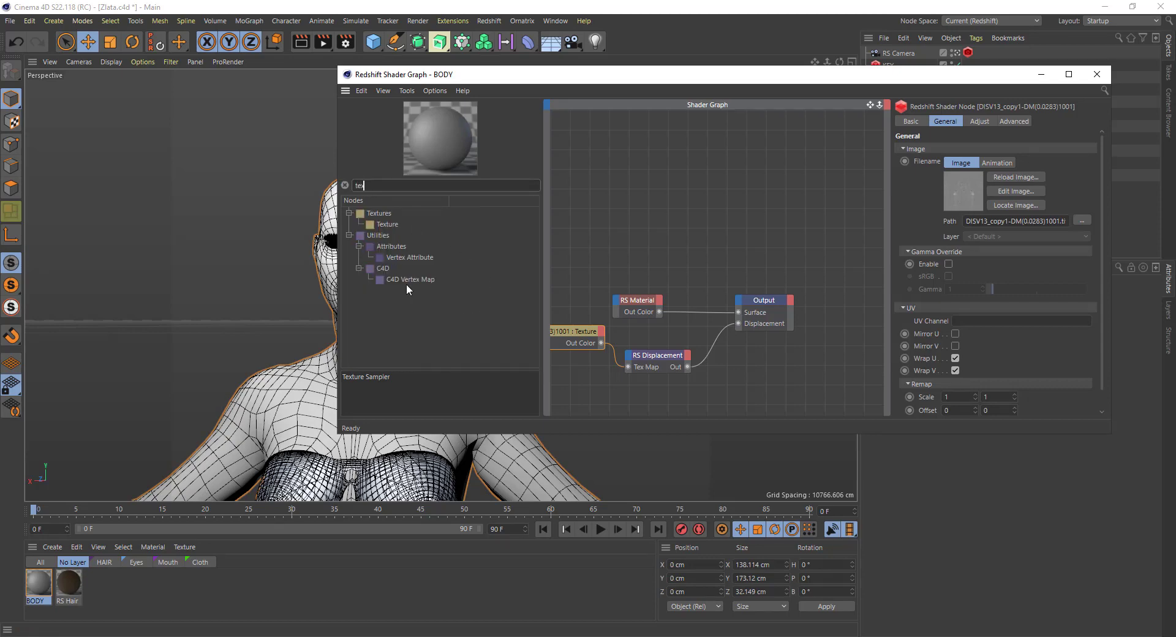
left_click_drag(375, 223, 618, 194)
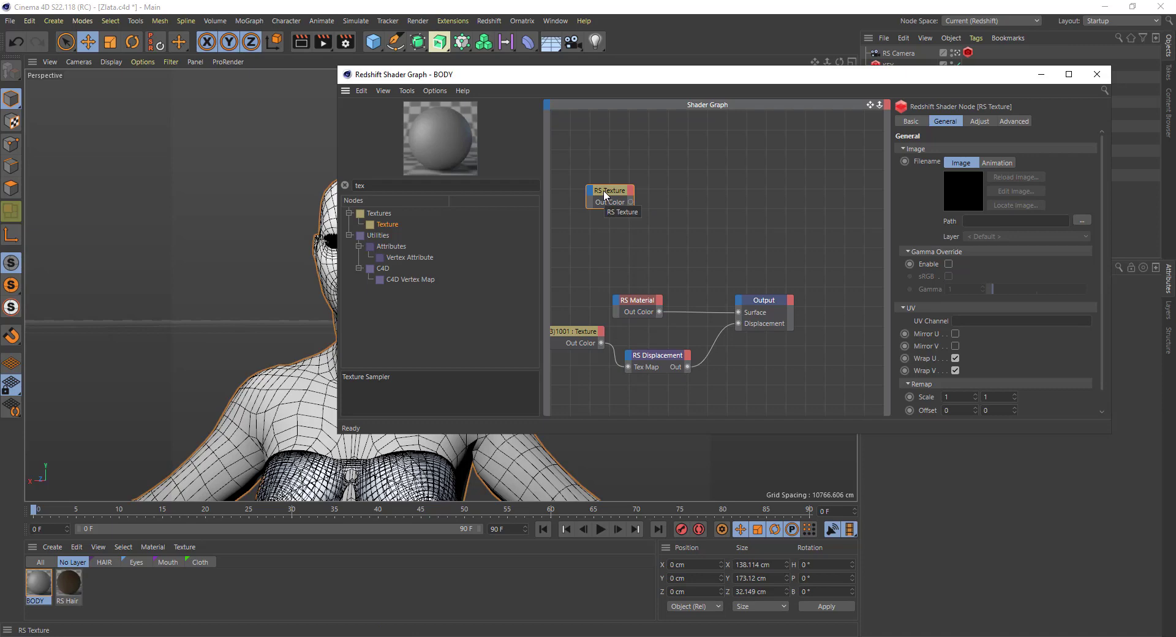
key("Delete")
Enable the Gamma Override on the 1001 displacement texture node and replace 1001 in its path with <UDIM>
left_click(578, 330)
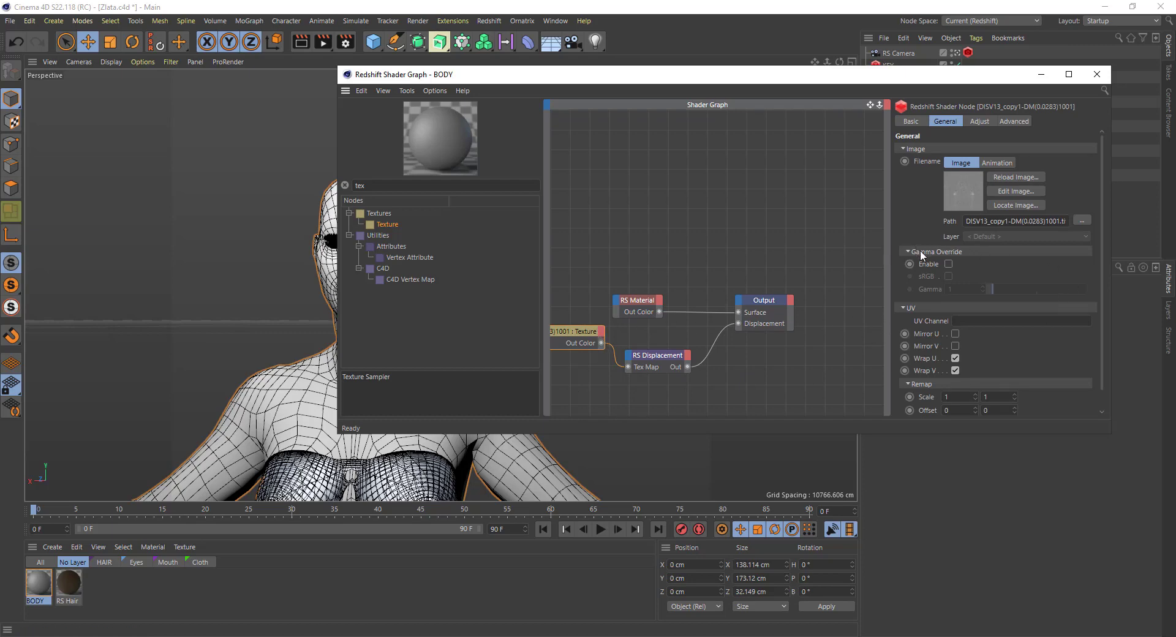
left_click(949, 264)
key("End")
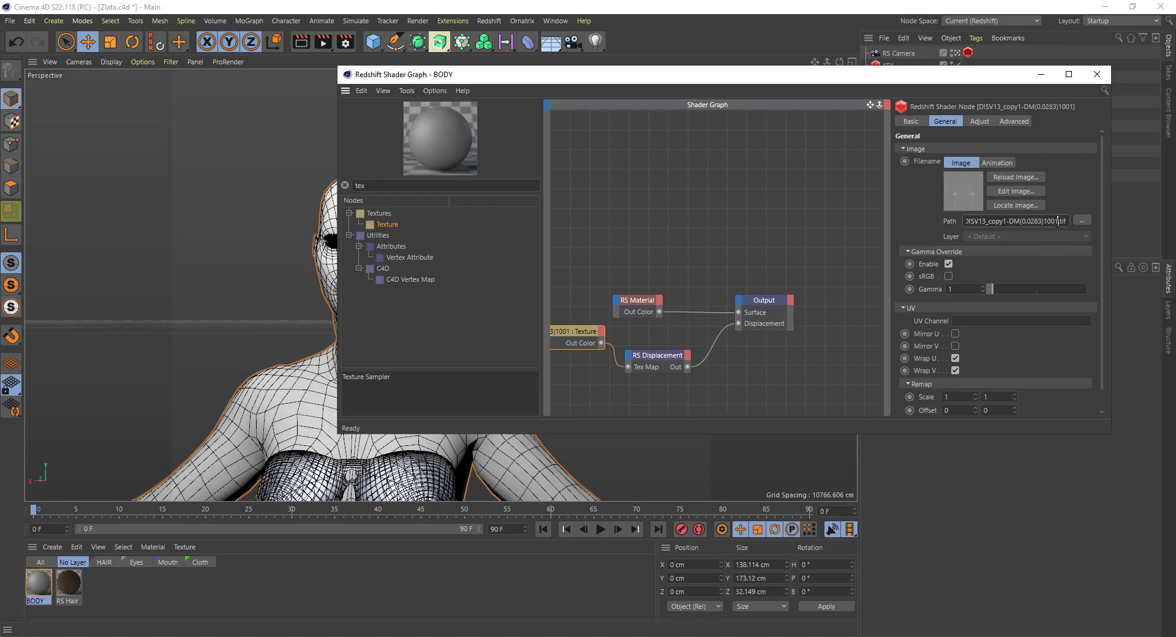
key("BackSpace")
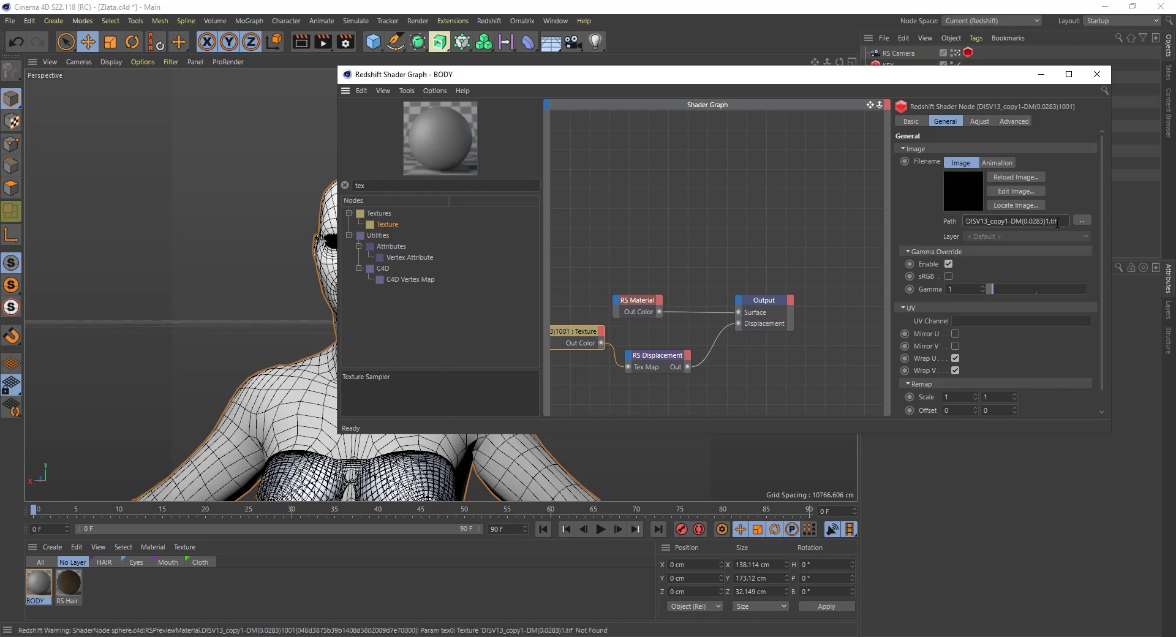
key("BackSpace")
key("BackSpace")
key("BackSpace")
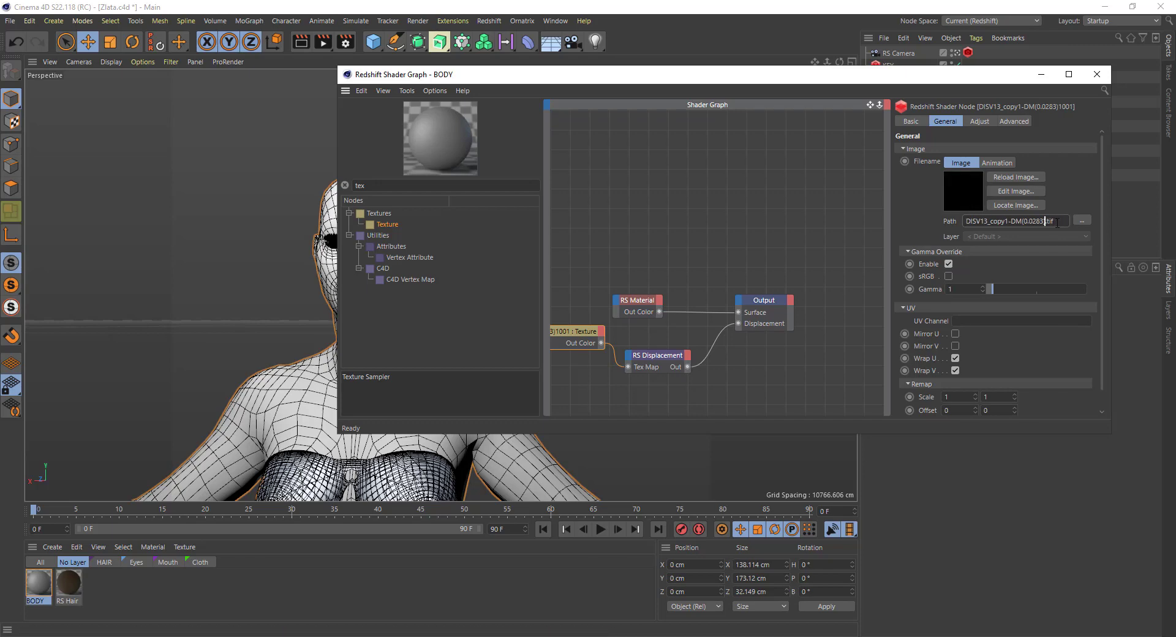
type("<UDIM>")
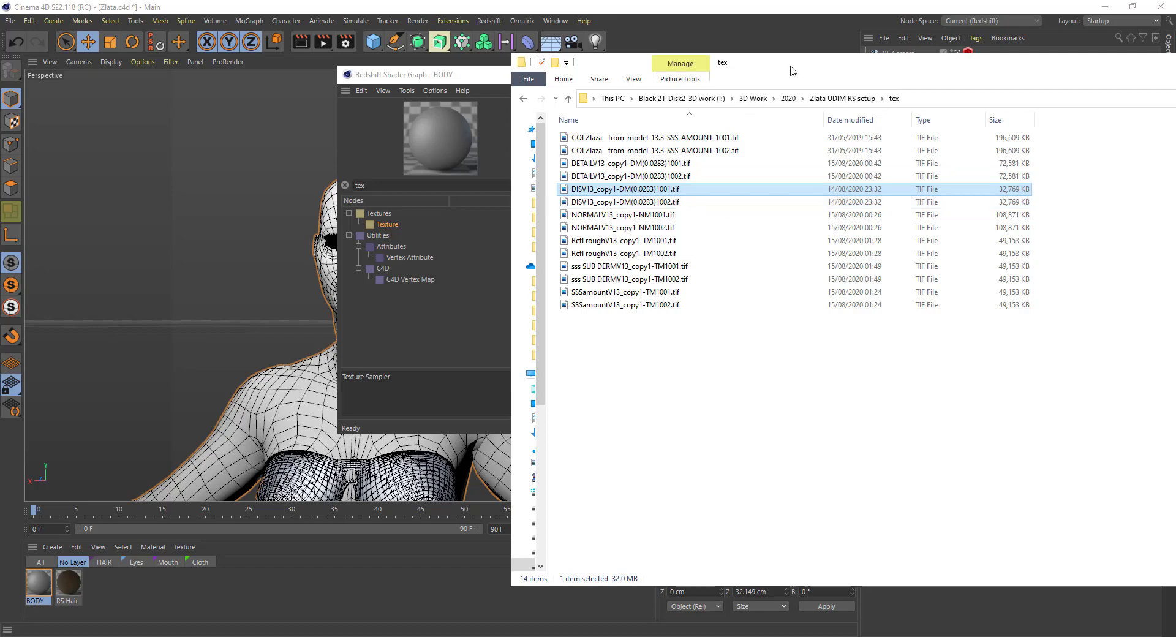
left_click_drag(792, 66, 1175, 73)
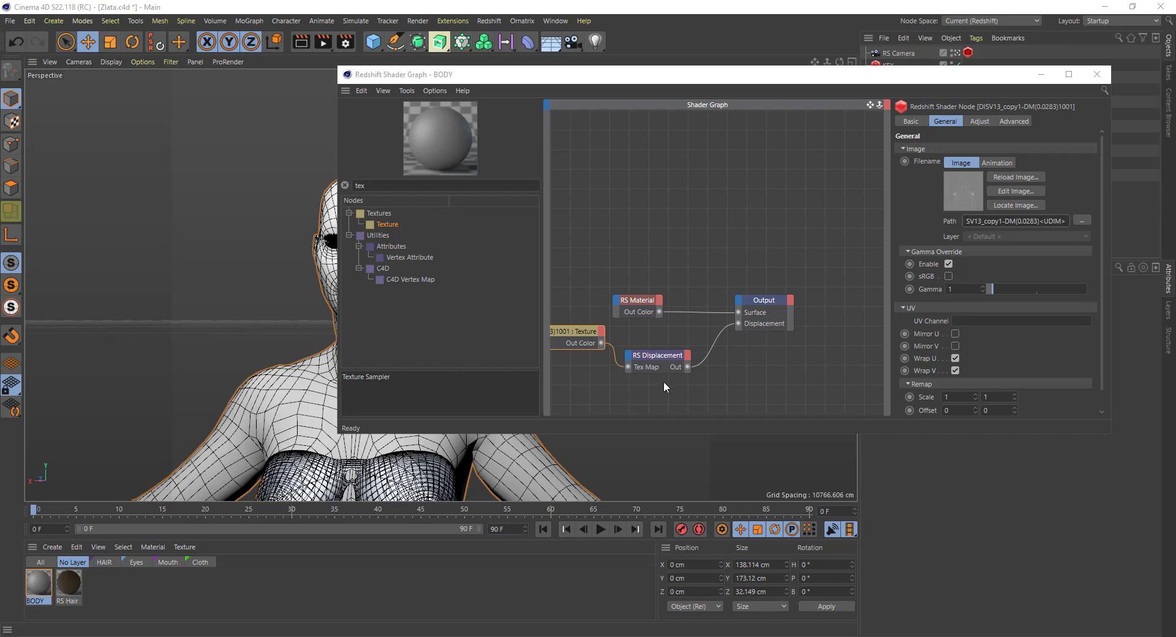
Set the RS Displacement node's New Range Min to -0.5 and New Range Max to 0.5
left_click(654, 357)
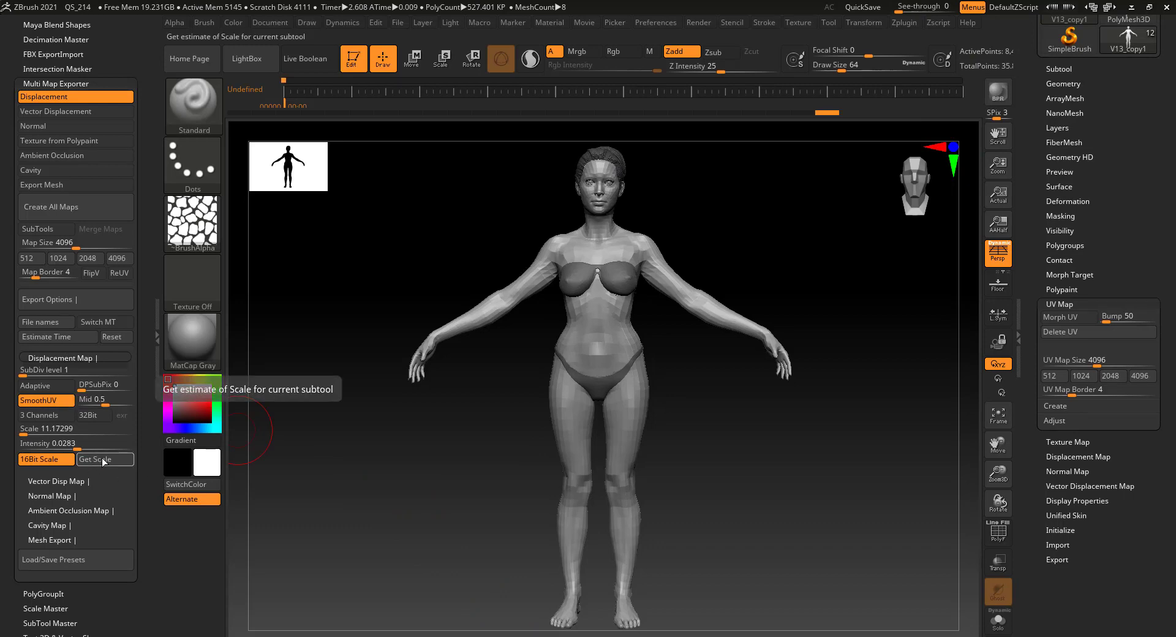
left_click(1131, 7)
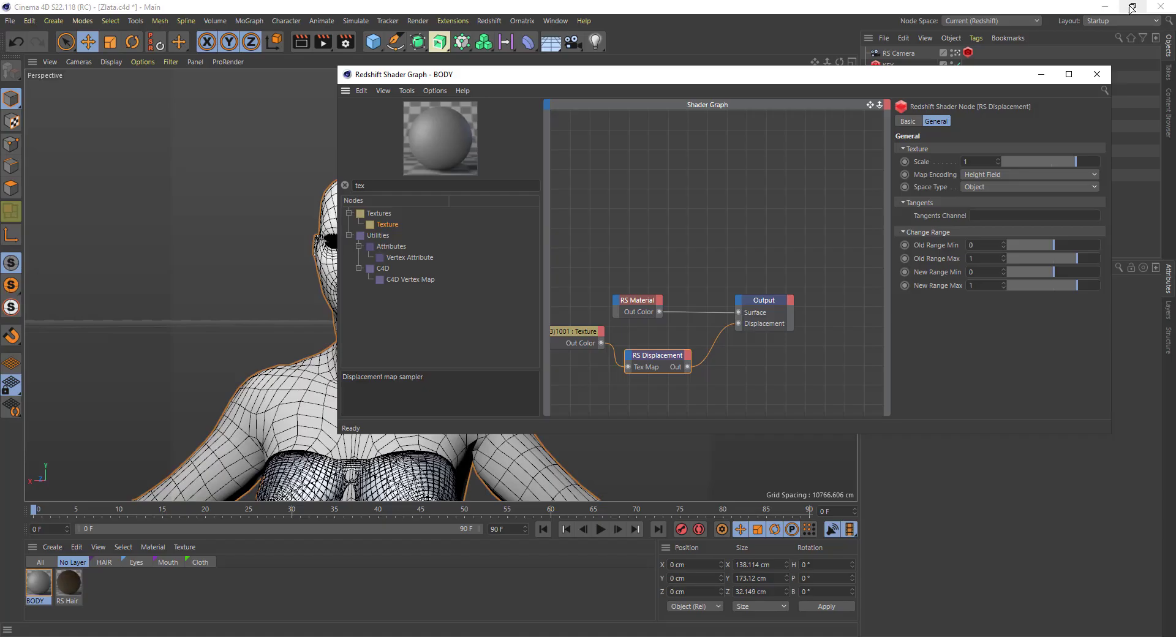
left_click(983, 271)
key("Tab")
type("0.5")
key("Return")
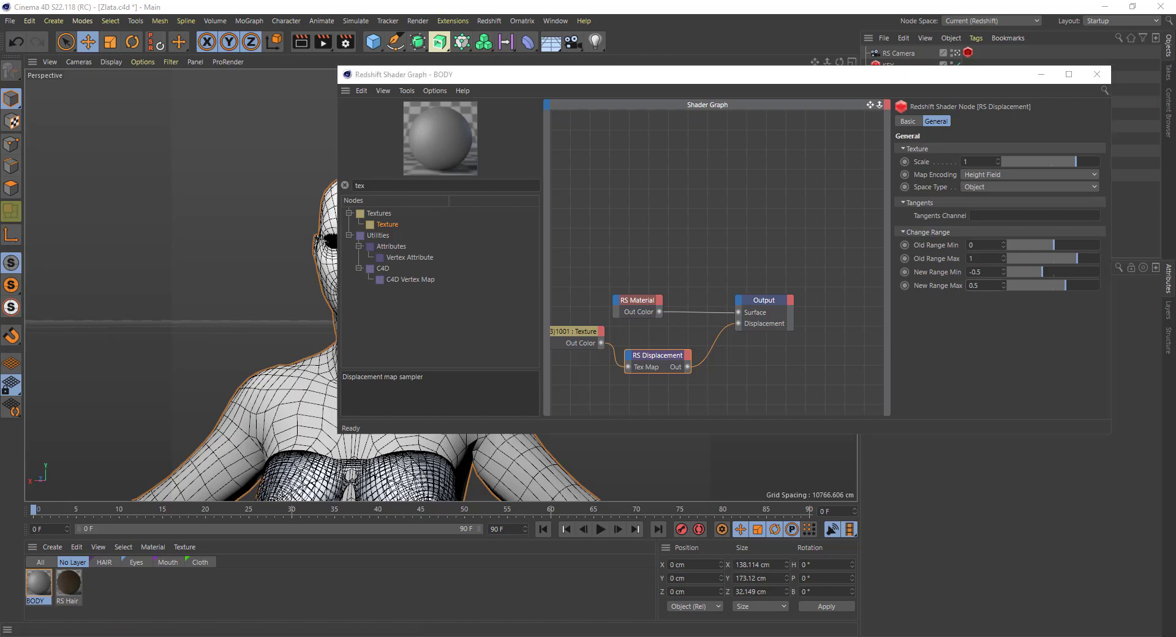
Check the displacement Intensity in ZBrush's Multi Map Exporter and the DISV13 displacement file names in the tex folder
key("alt+Tab")
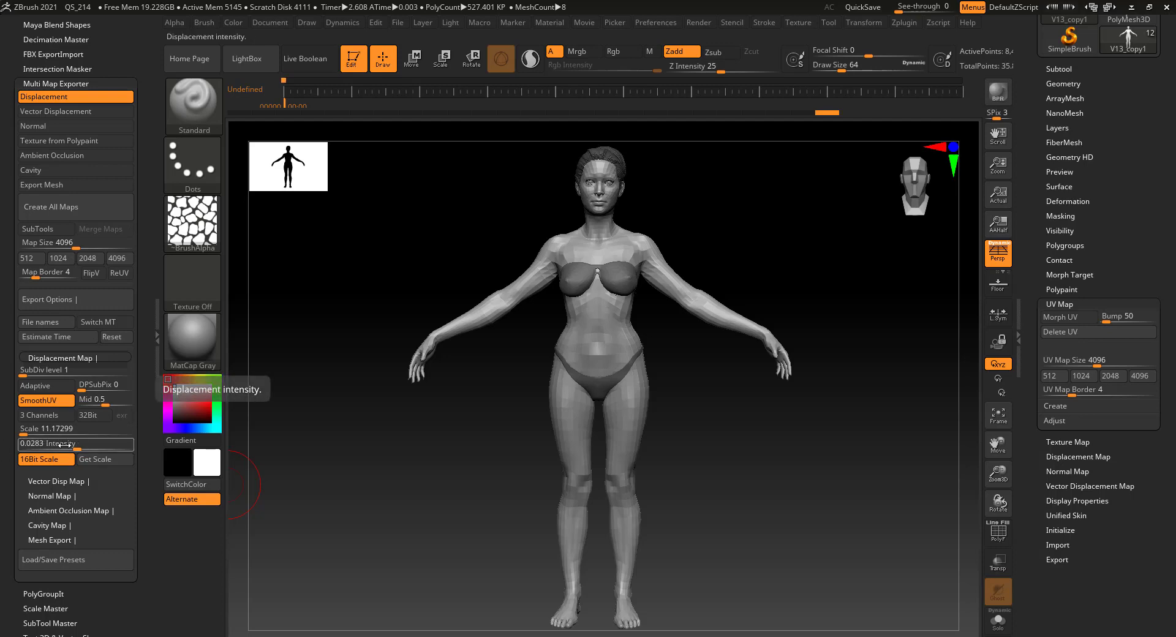
left_click(1133, 7)
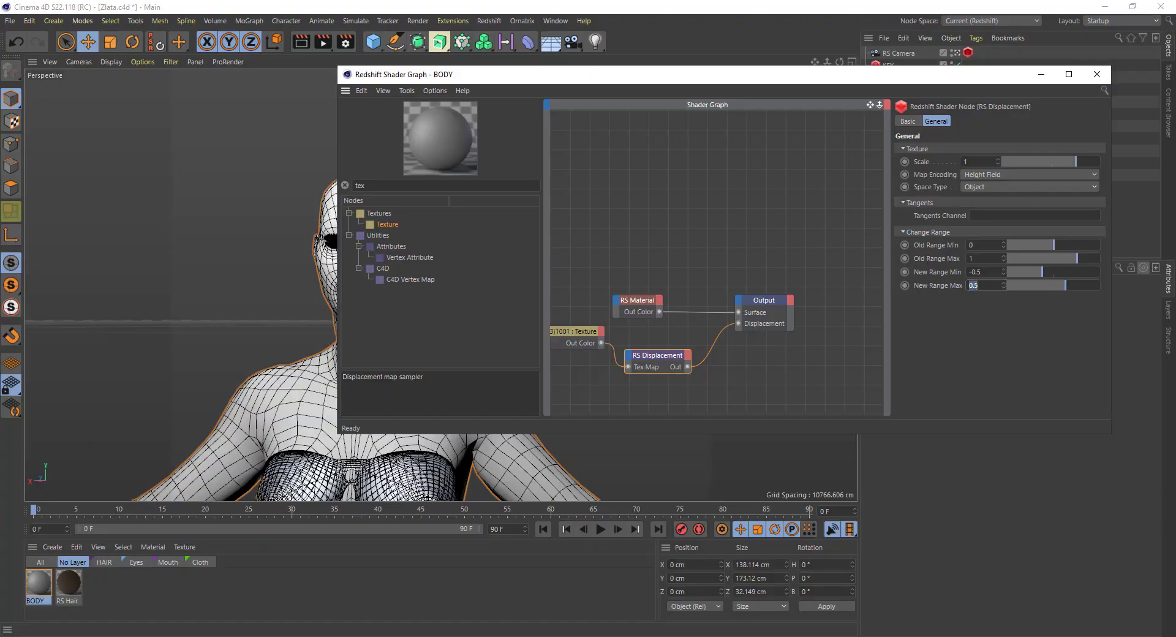
left_click_drag(1175, 92, 870, 53)
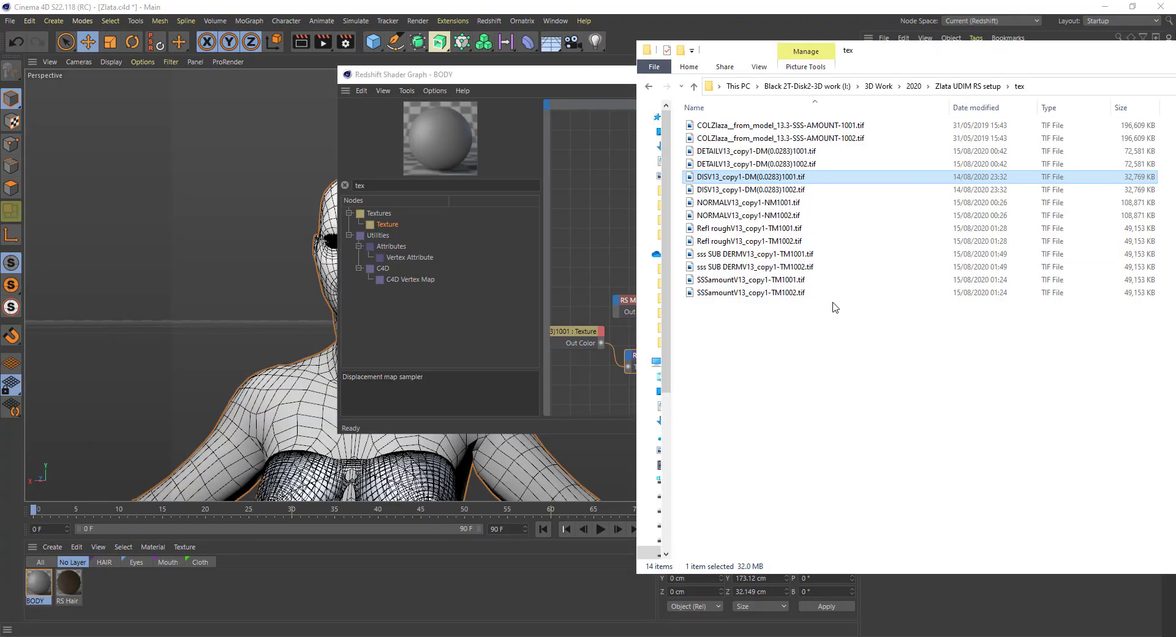
left_click(747, 189)
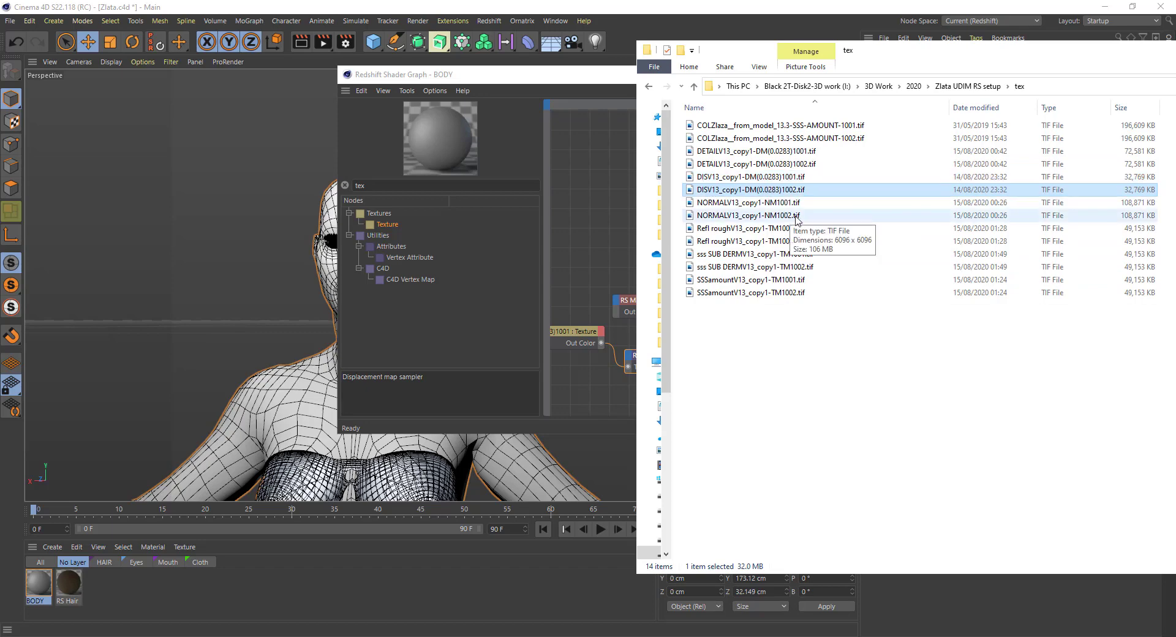
left_click(772, 179)
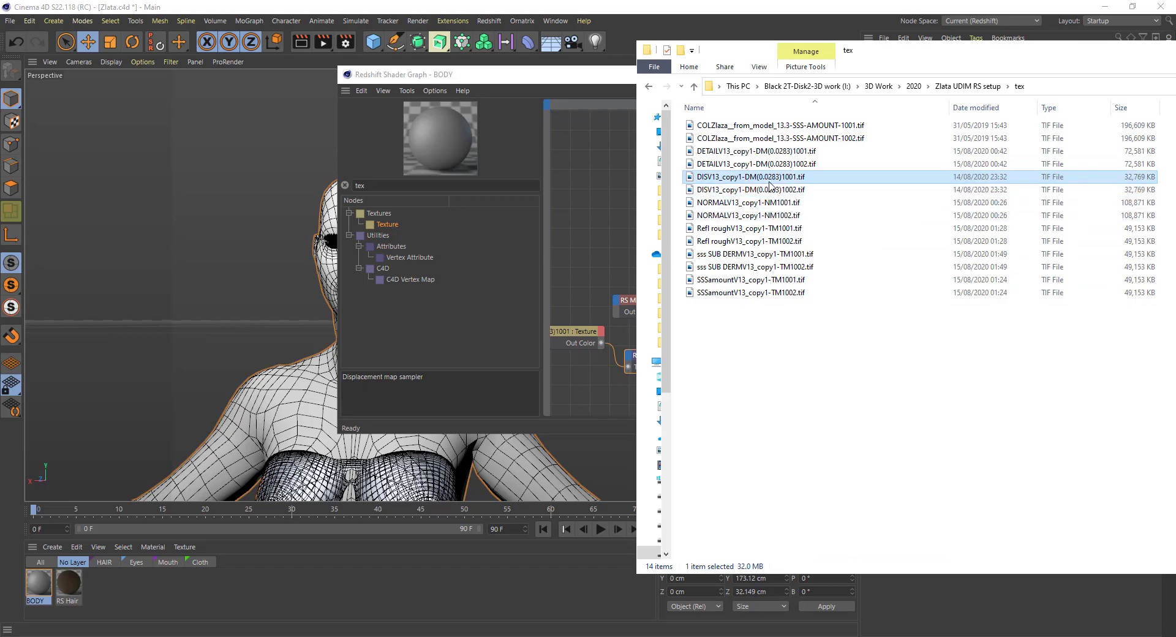
left_click_drag(1175, 51, 1175, 116)
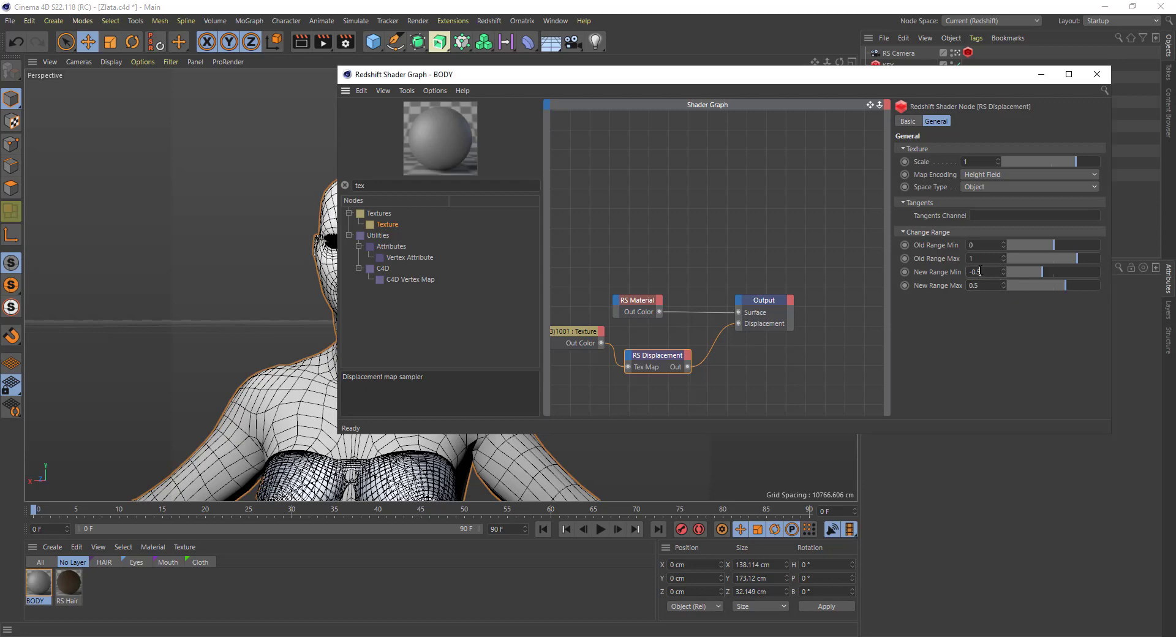
Set the RS Displacement node's New Range Min to -0.028 and New Range Max to 0.028
type(".0283")
key("Return")
left_click(971, 272)
type("-")
key("Return")
left_click_drag(986, 286, 951, 278)
type("0.028")
key("Return")
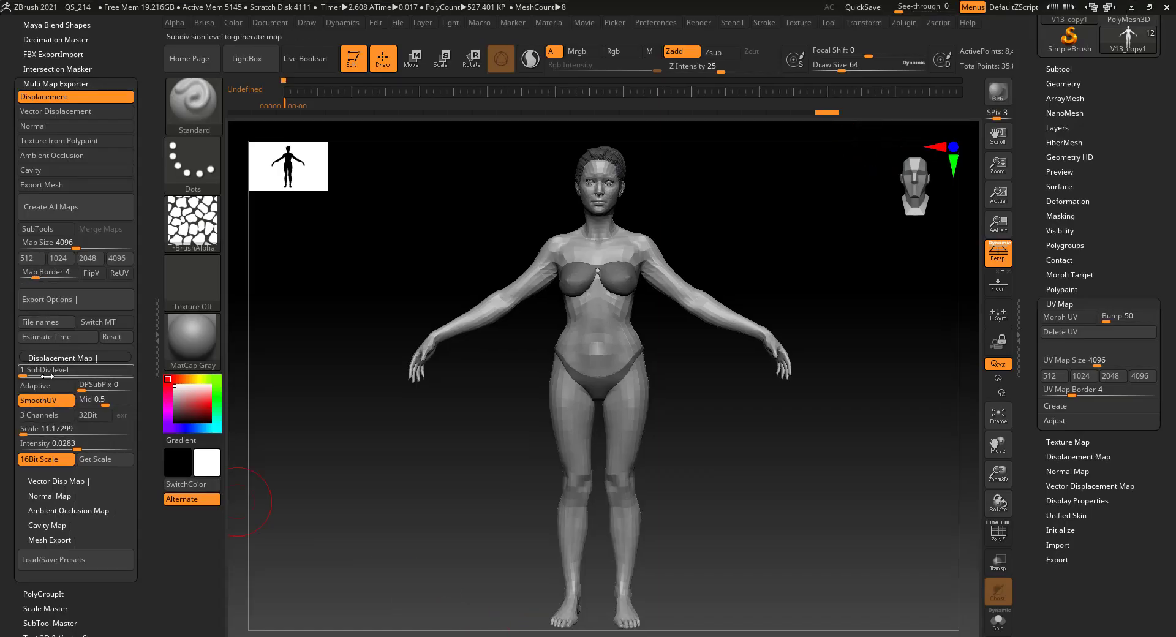
Consult the displacement Scale in ZBrush's Multi Map Exporter and set the RS Displacement node's Scale to 11.17
left_click(86, 428)
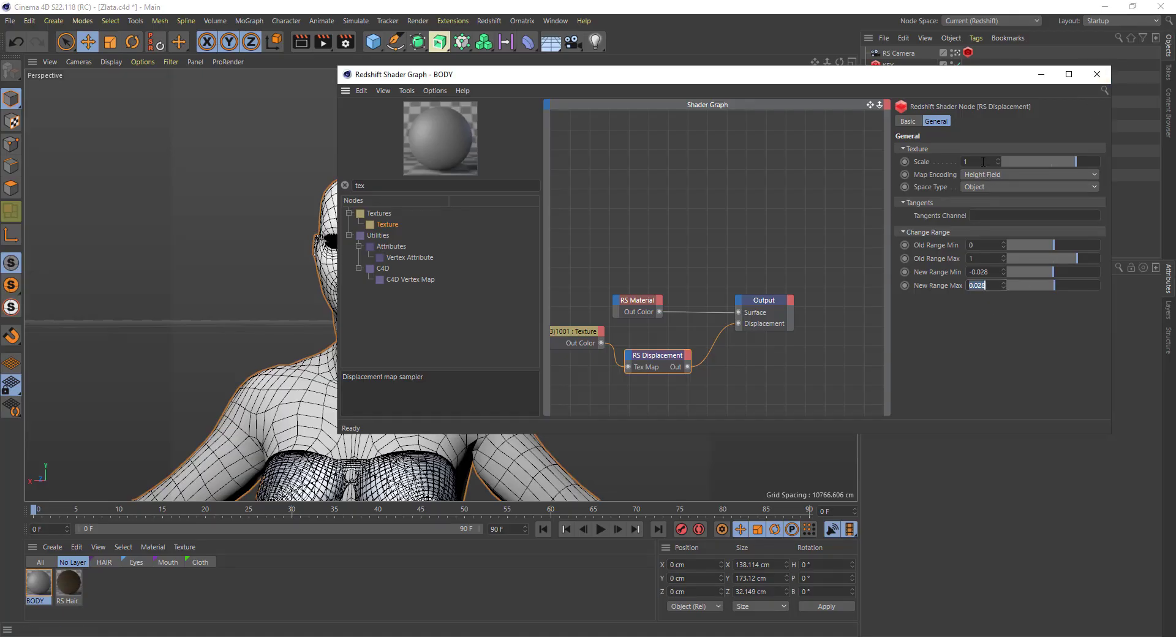
left_click(980, 162)
type("11.17")
key("Return")
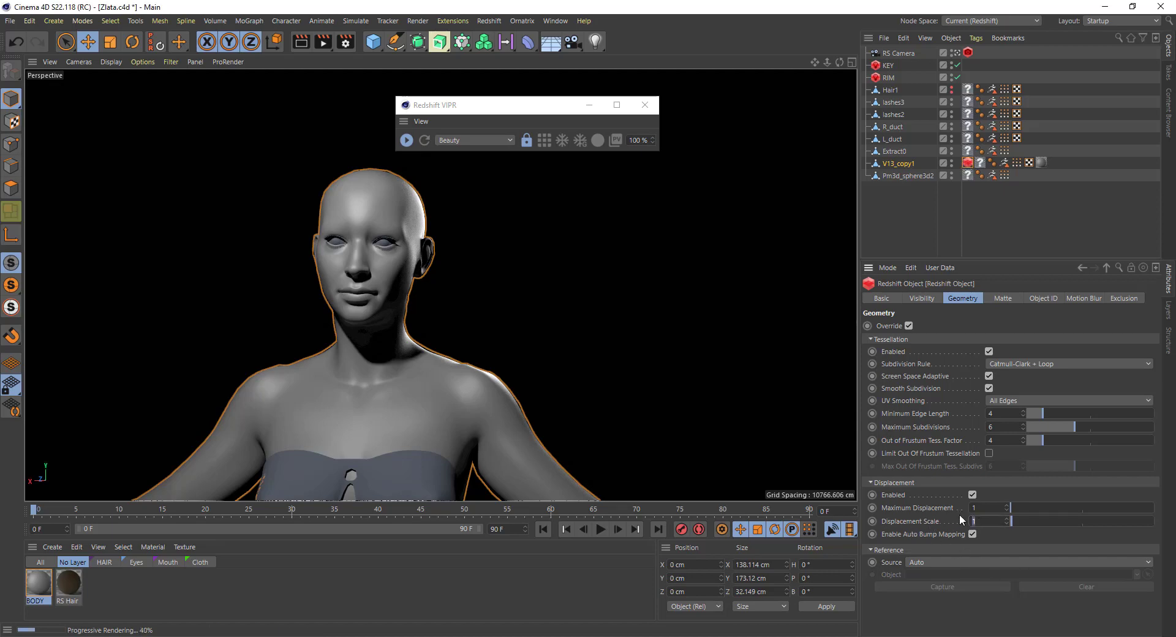
Set the Displacement Scale to 11.17 in the Redshift Object tag of V13_copy1
type("1")
type(".17")
key("Return")
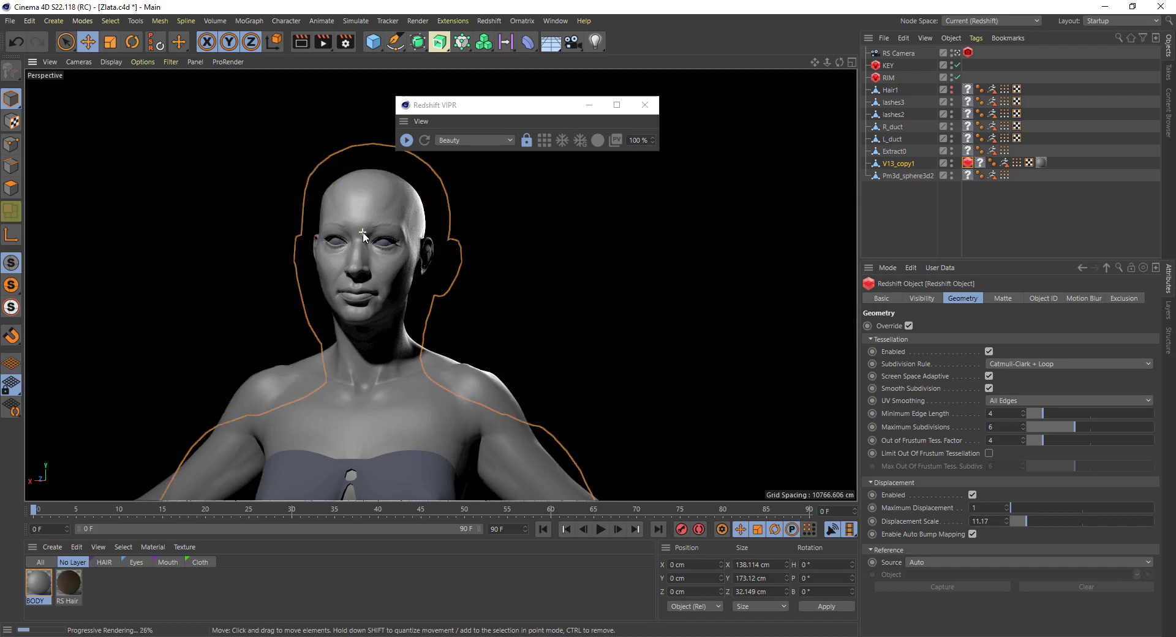
Stop and restart the Redshift IPR while reframing the head, and examine the displacement on the face and shoulders
scroll(369, 288, "down", 2)
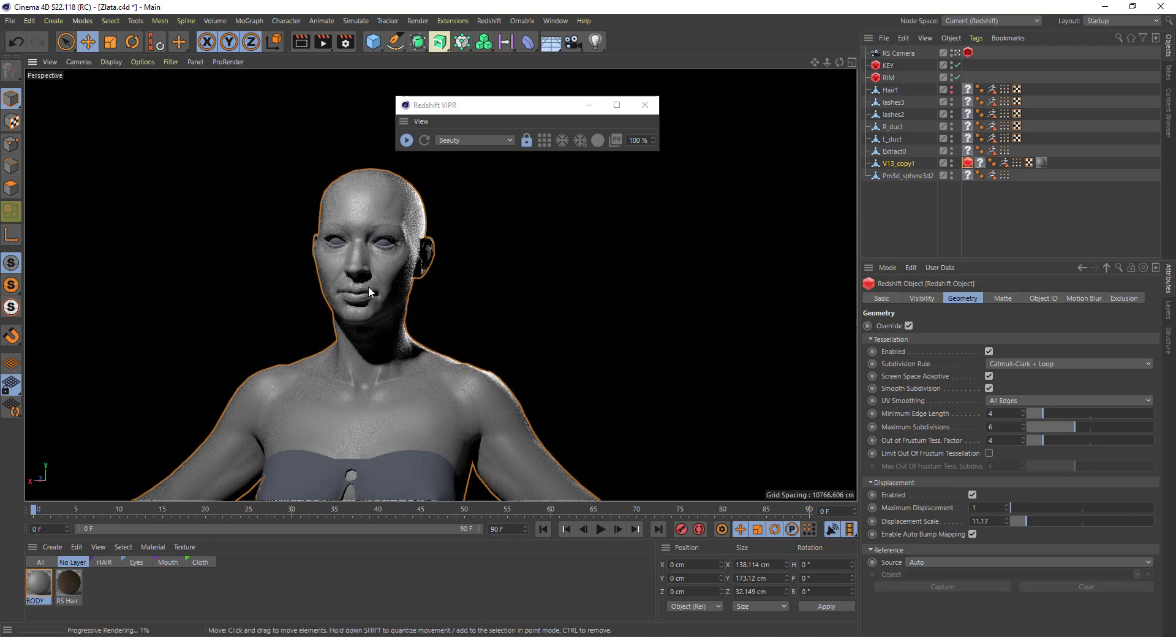
left_click(408, 142)
scroll(415, 159, "up", 3)
left_click(407, 140)
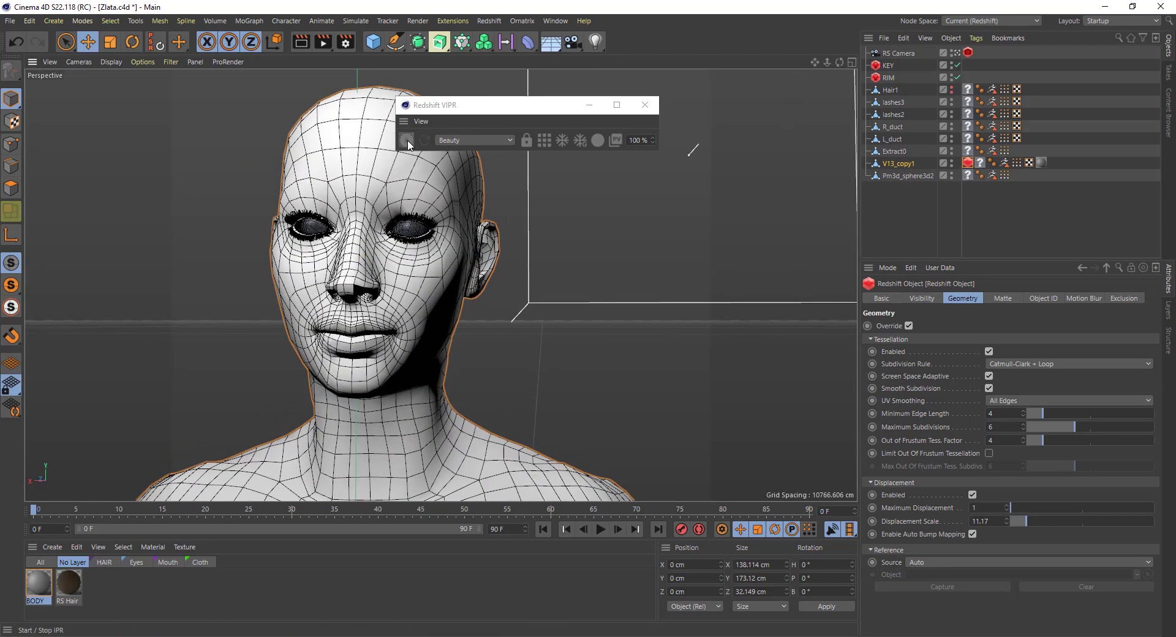
scroll(462, 308, "down", 2)
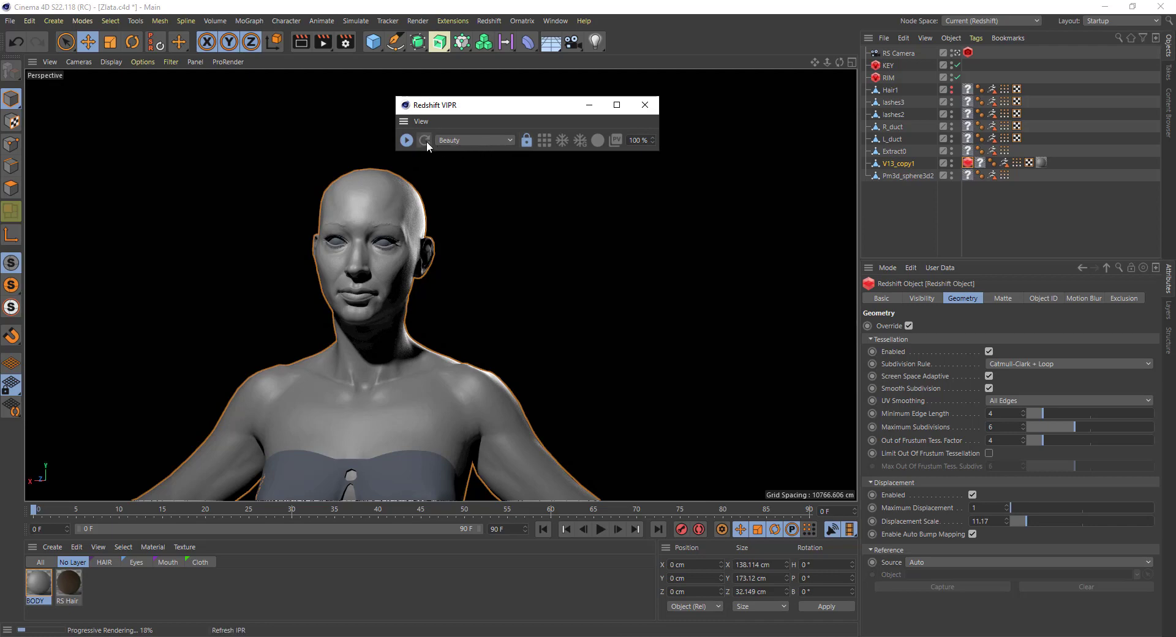
left_click(425, 140)
left_click(406, 140)
scroll(513, 384, "up", 5)
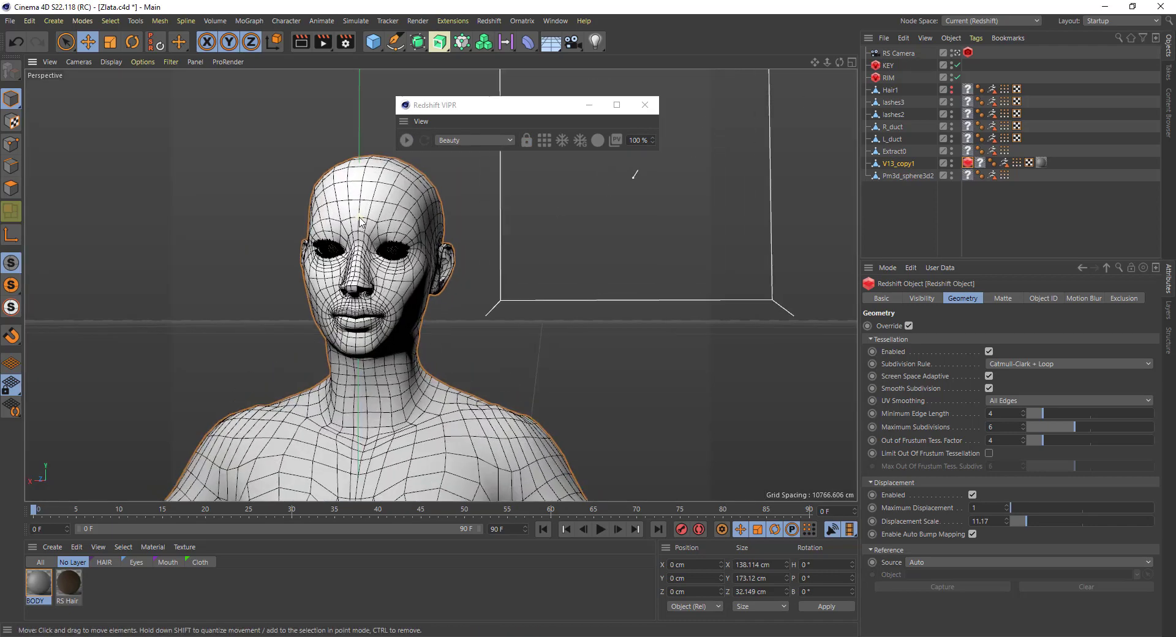
left_click(514, 386)
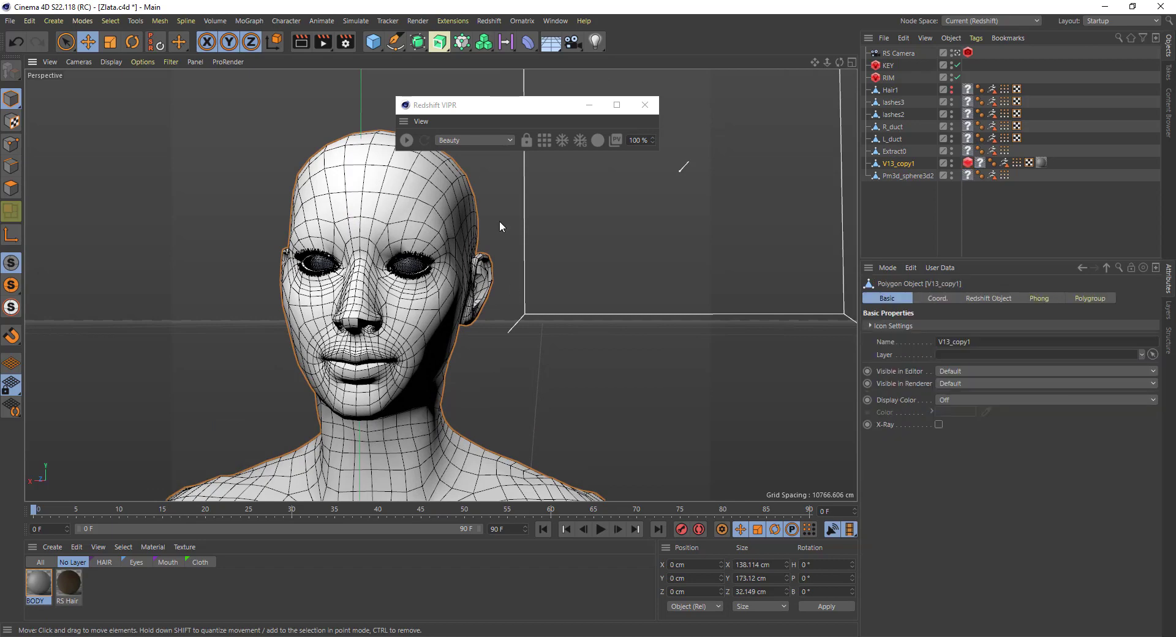
left_click(407, 140)
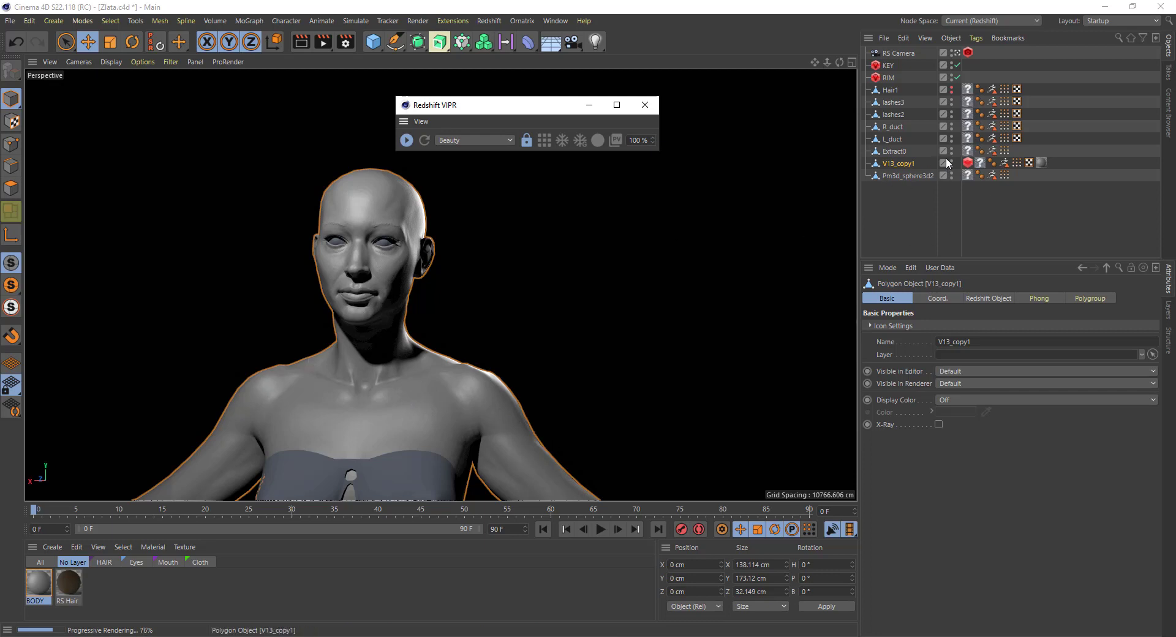
In V13_copy1's Redshift Object tag, set Minimum Edge Length to 1 and toggle Enable Auto Bump Mapping off and on to compare renders
left_click(968, 163)
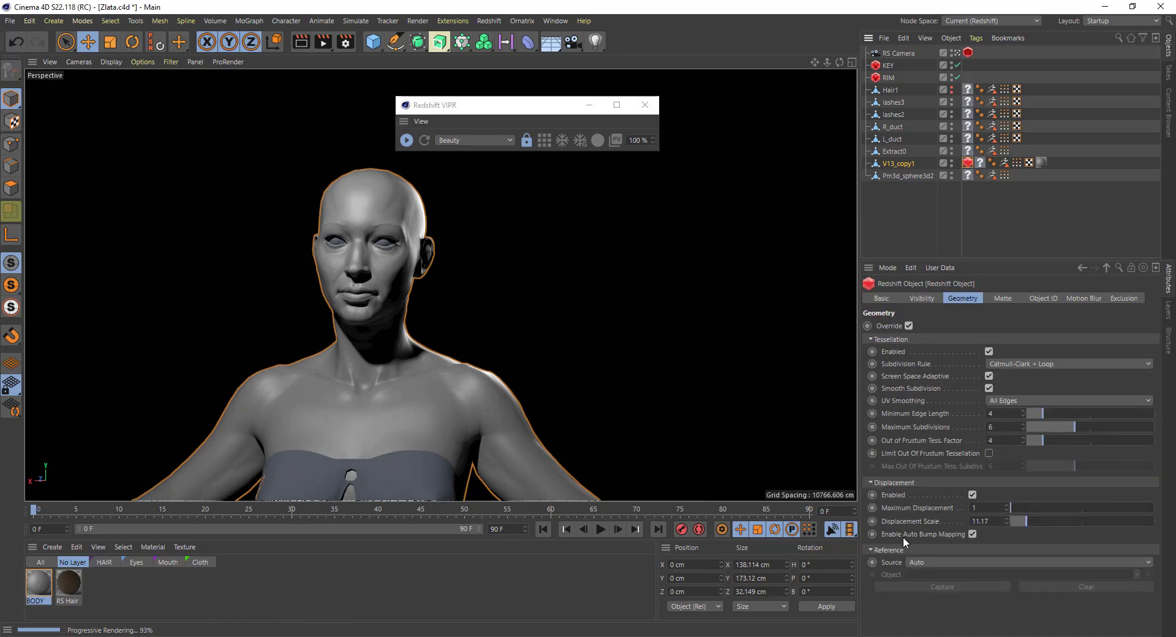
left_click(973, 534)
left_click(1037, 415)
key("ctrl+z")
left_click(973, 534)
left_click(973, 535)
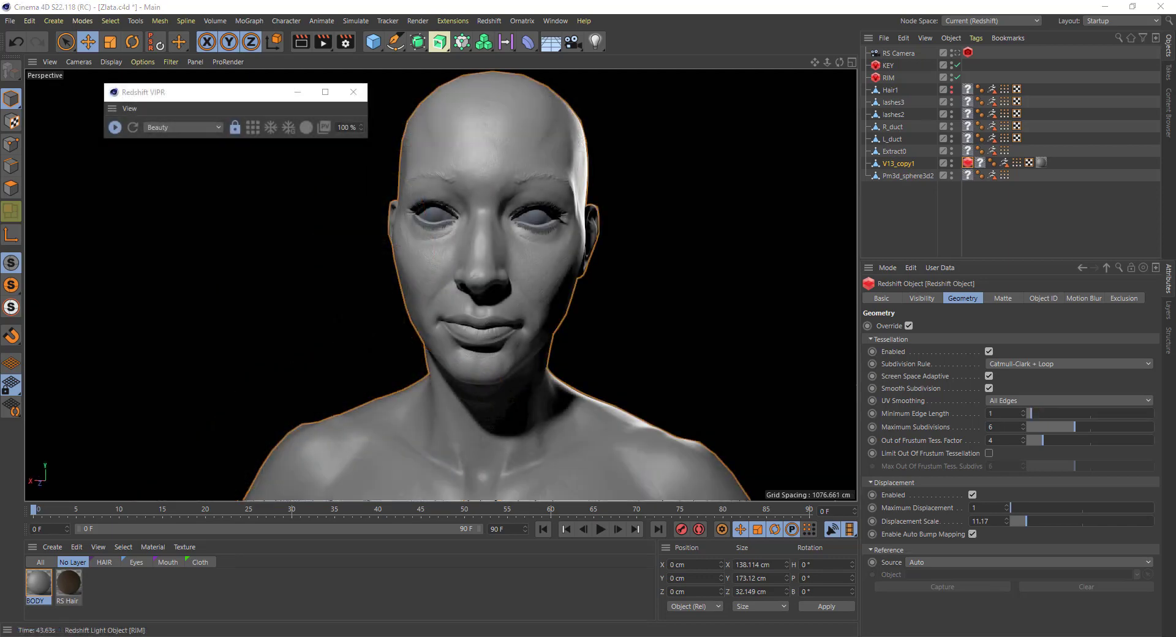
Bring up the tex folder in File Explorer and open DETAILV13_copy1-DM(0.0283)1001.tif in the image viewer to inspect it
left_click_drag(1175, 117, 488, 78)
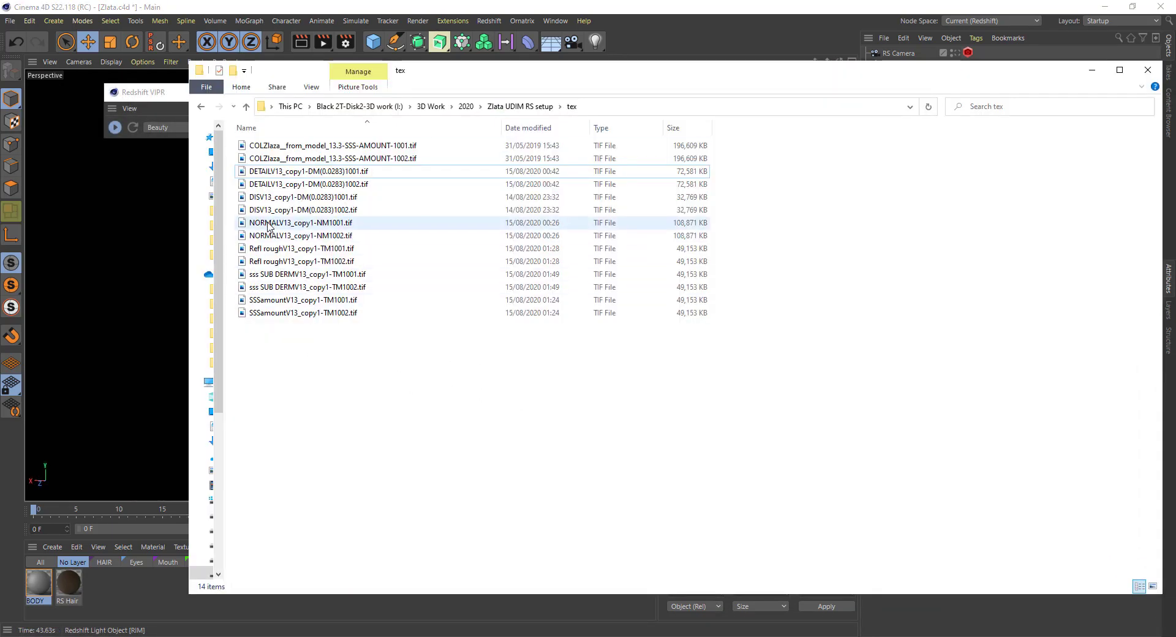
left_click(343, 172)
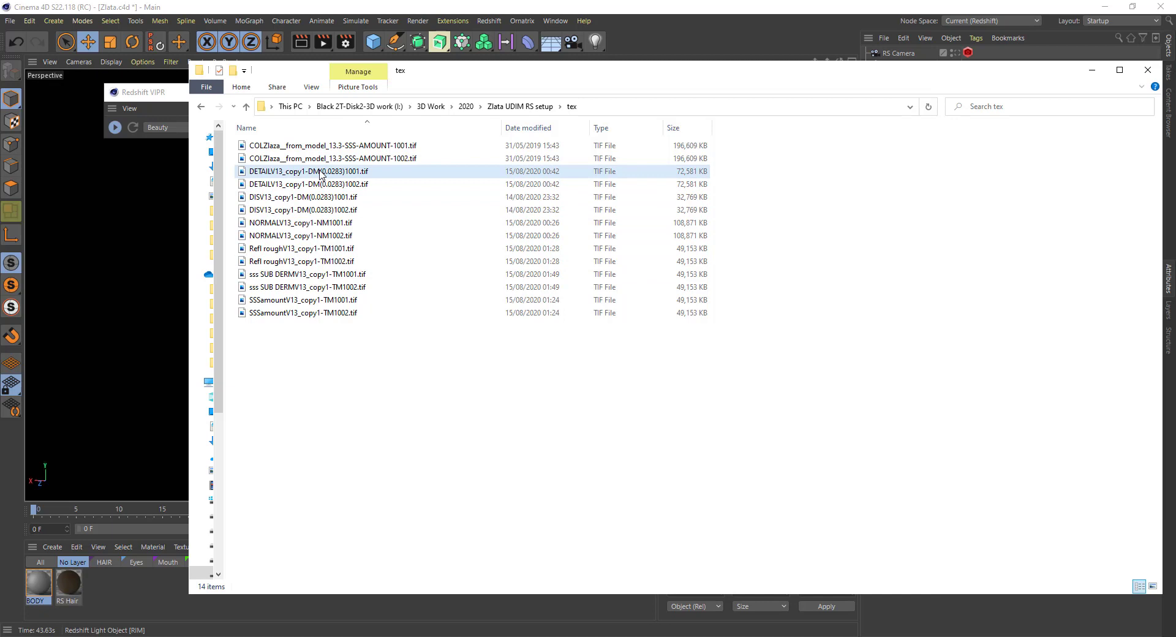
left_click(354, 185, "shift")
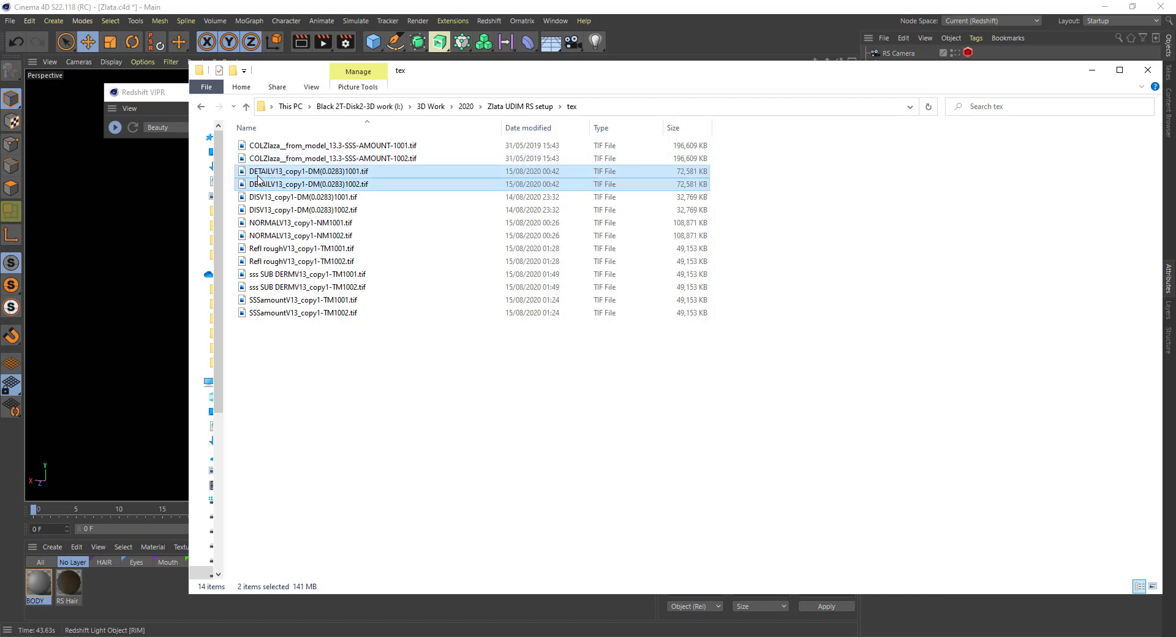
double_click(356, 172)
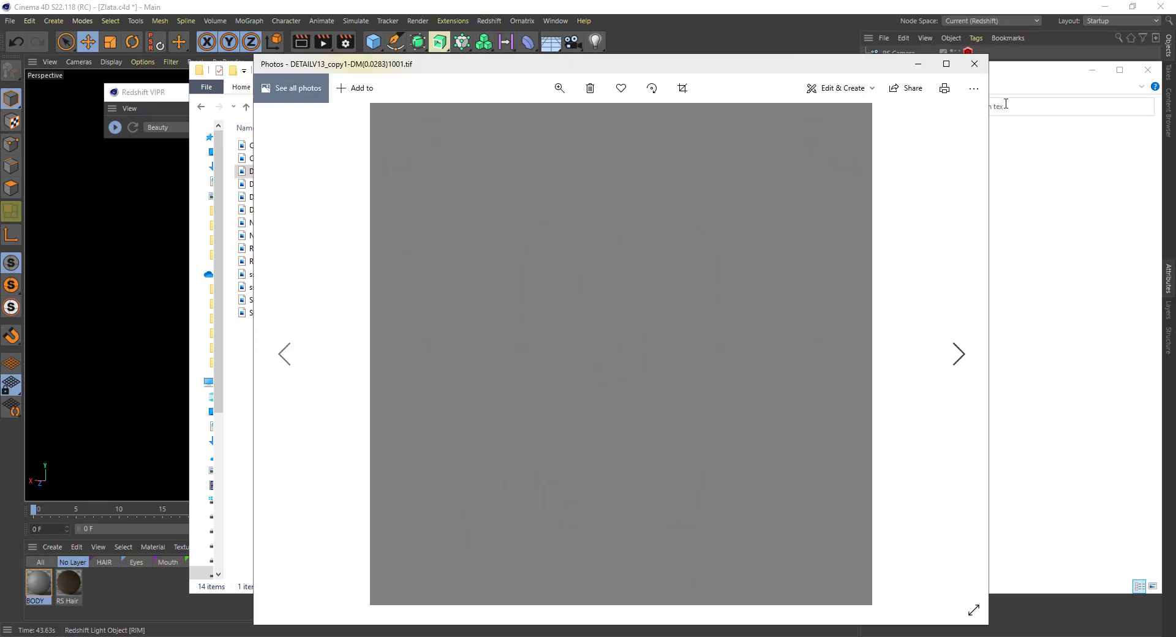
Inspect DISV13_copy1-DM(0.0283)1001.tif in the image viewer, close it and move the tex folder window out of the way
left_click(975, 64)
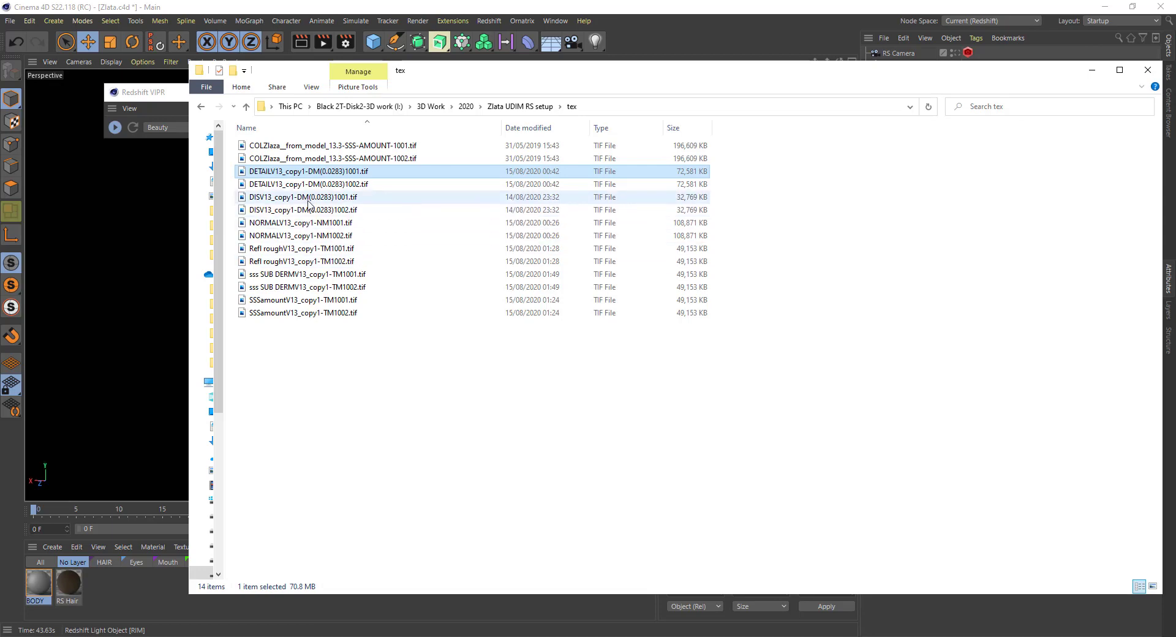
left_click(348, 198)
double_click(347, 197)
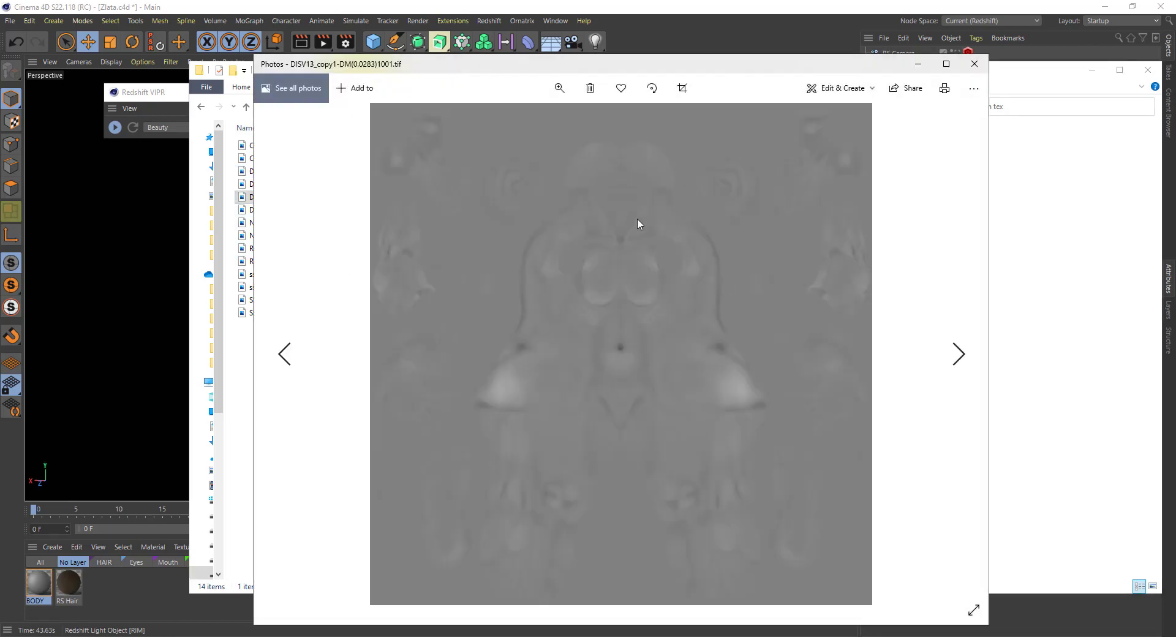
left_click(975, 64)
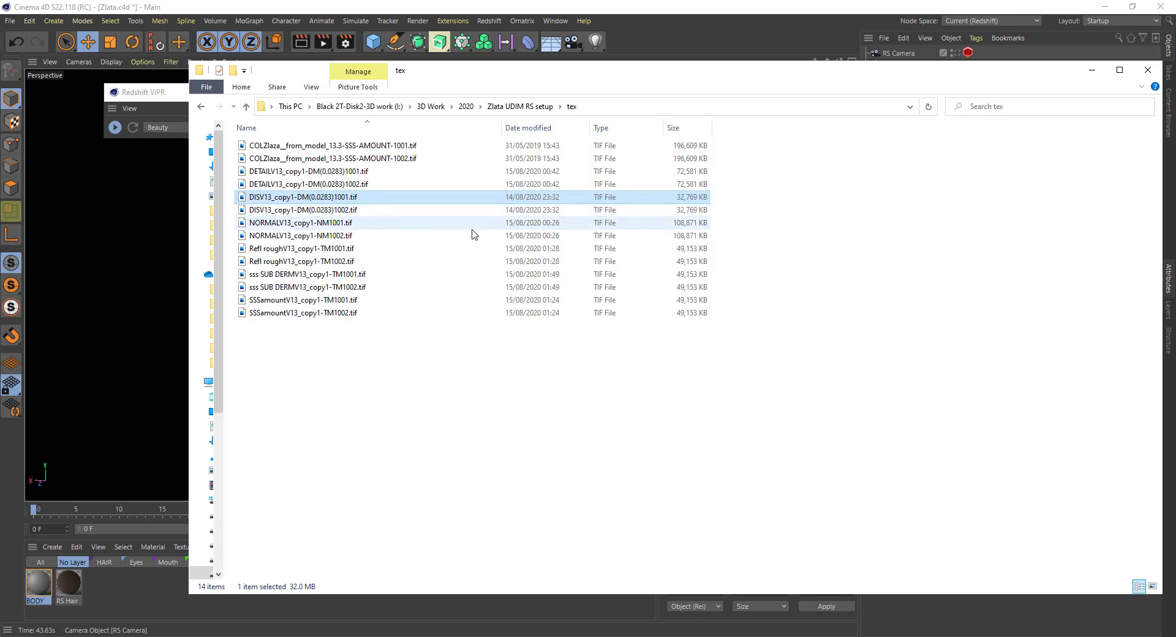
left_click_drag(756, 75, 1175, 325)
Stop the IPR, add an RS Displacement Blender to the BODY graph, and wire it from RS Displacement through Base Input to the Output's Displacement
left_click_drag(1175, 122, 447, 80)
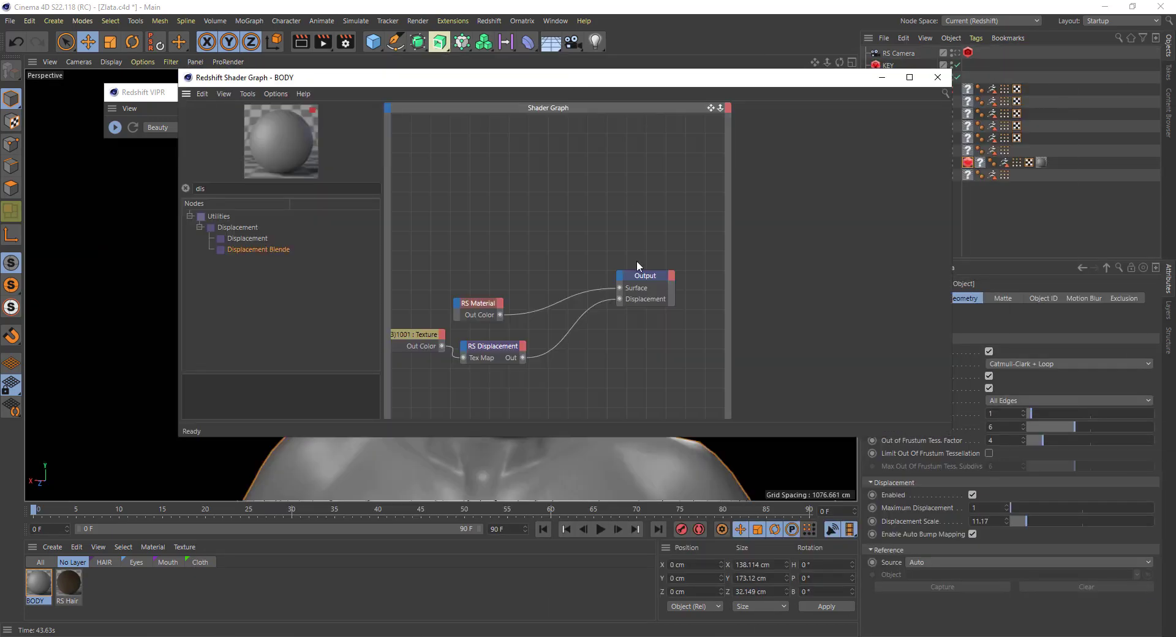
left_click(115, 127)
left_click(461, 197)
left_click_drag(462, 306, 488, 286)
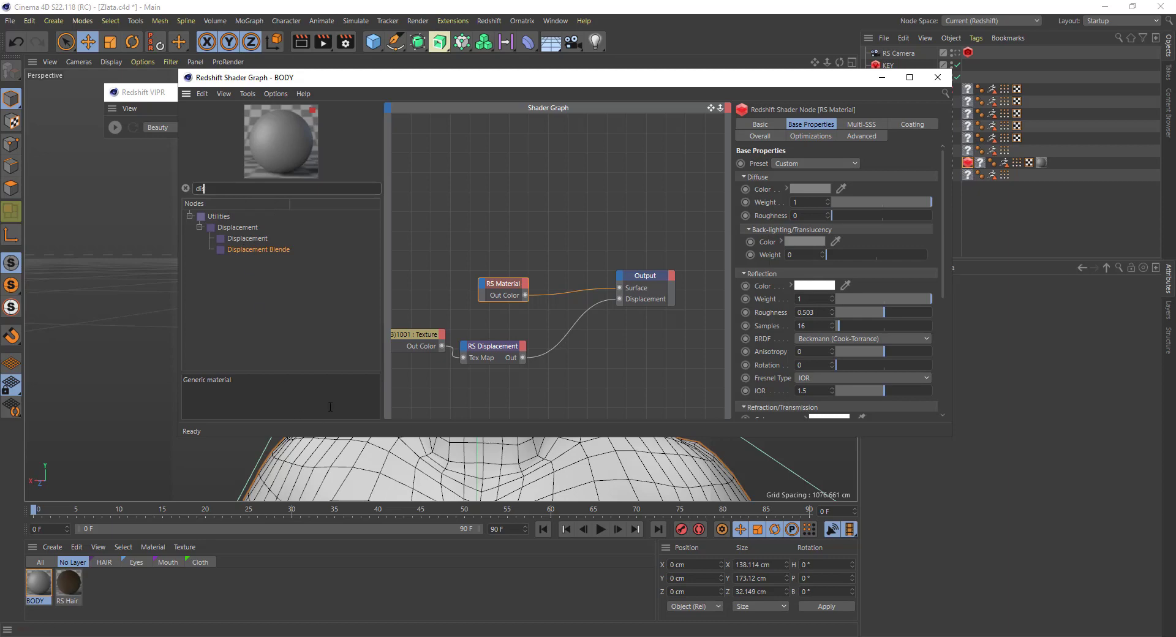
left_click_drag(251, 249, 580, 223)
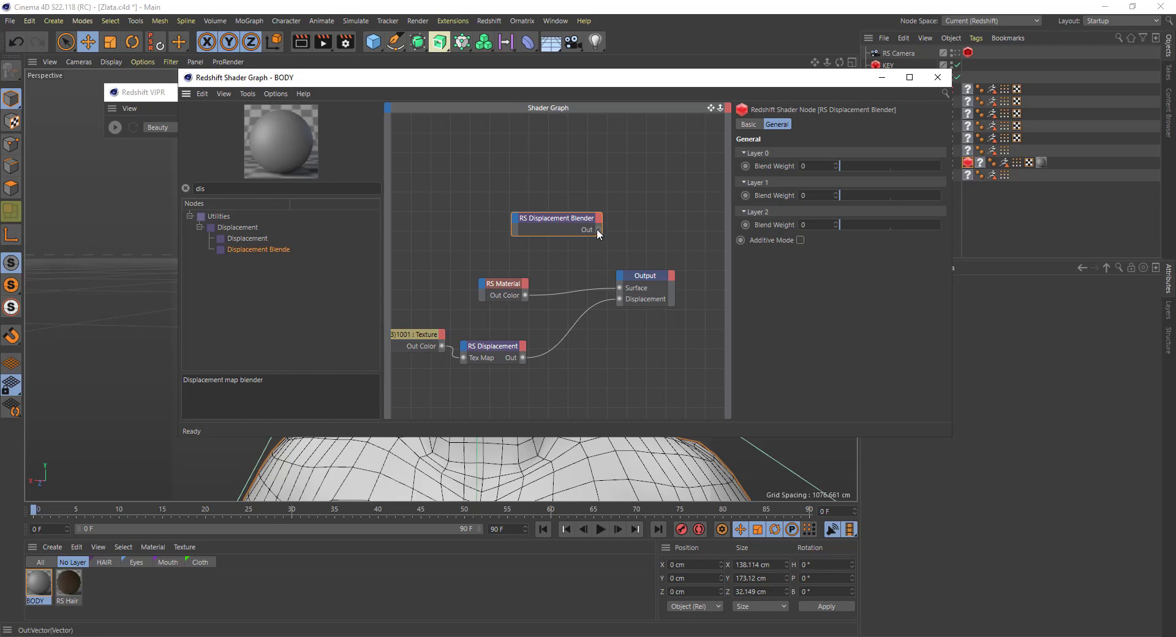
left_click_drag(614, 268, 622, 305)
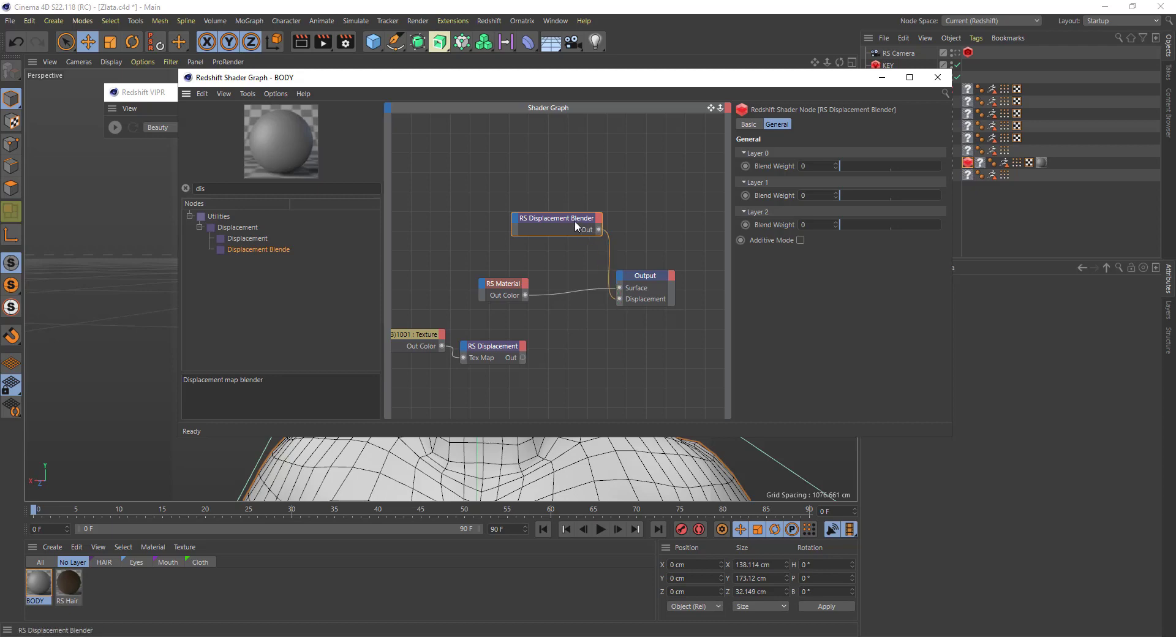
left_click_drag(575, 221, 624, 351)
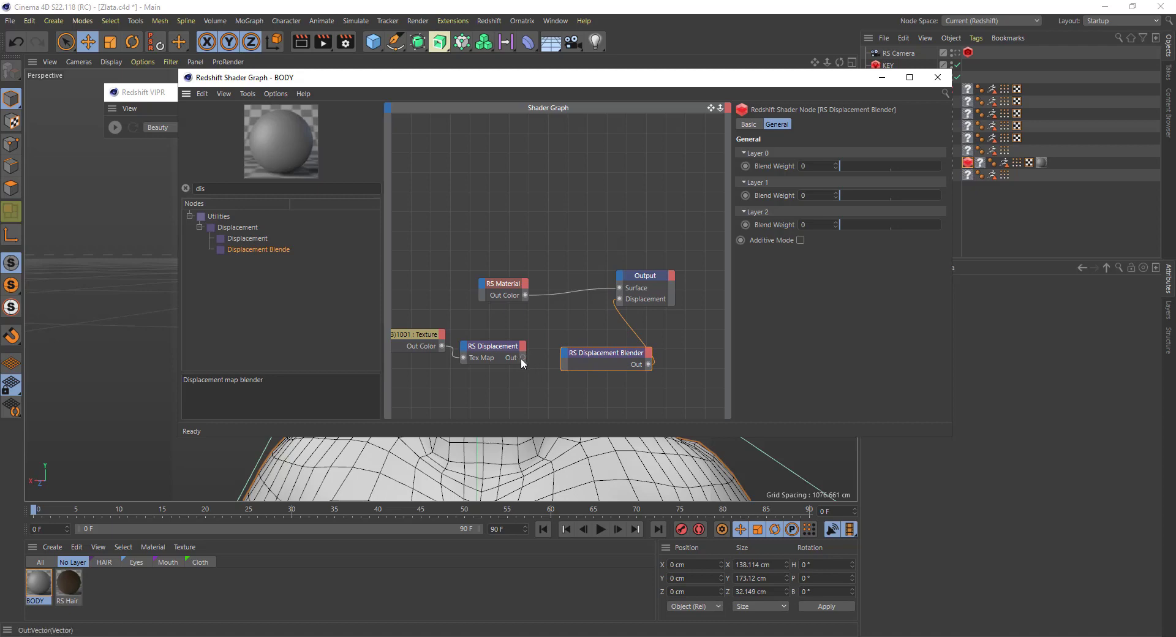
left_click_drag(524, 358, 622, 367)
Add DETAILV13_copy1-DM(0.0283)1001.tif from the tex folder to the BODY shader graph as a texture node
left_click_drag(1175, 202, 1065, 156)
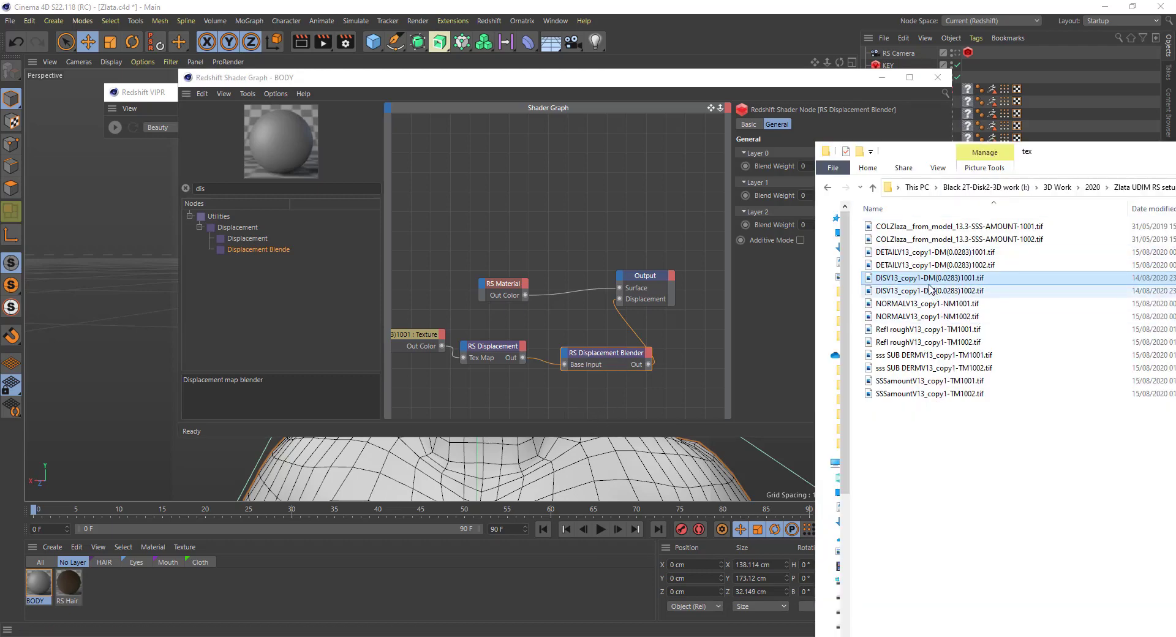
left_click(925, 261)
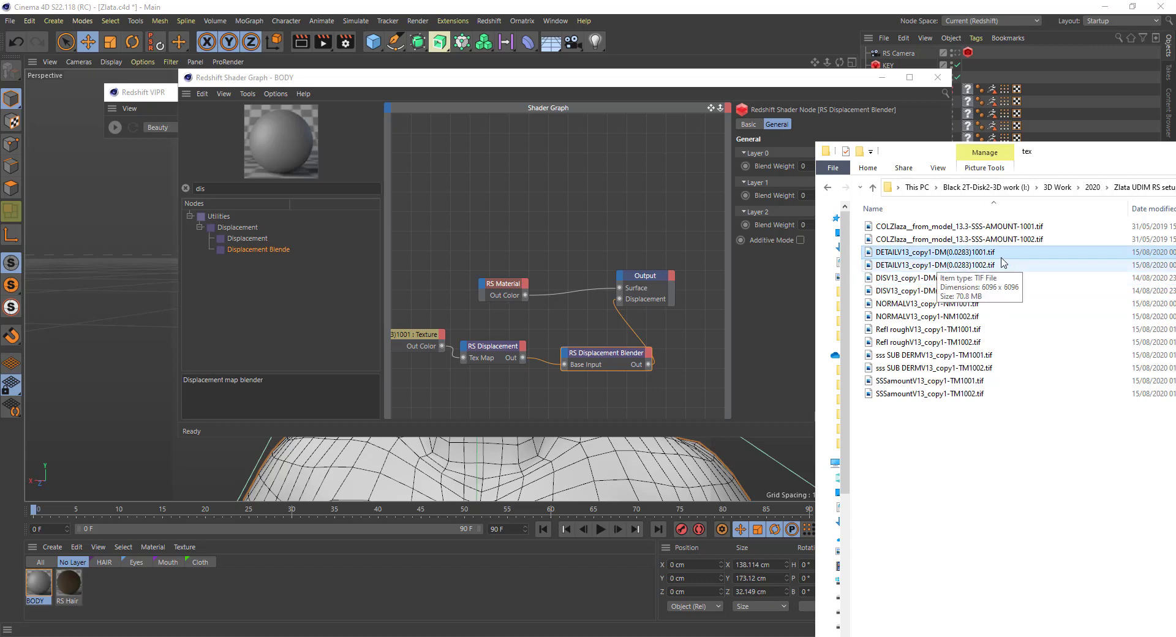
left_click_drag(981, 260, 467, 396)
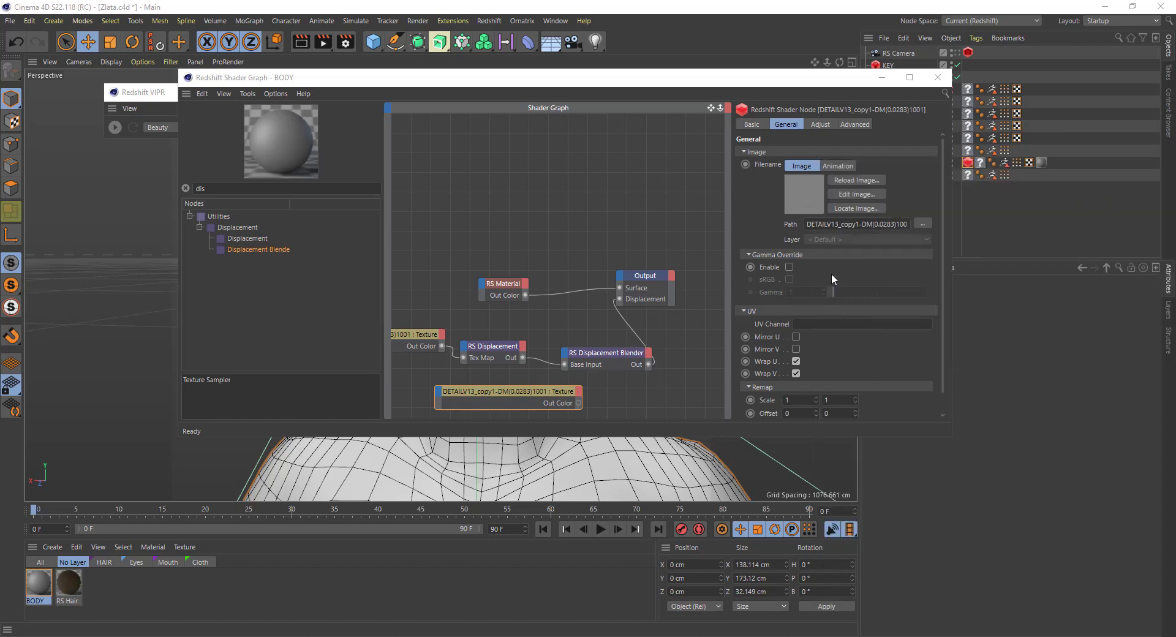
Replace the tile number 1001 in the detail texture's file path with <UDIM>
left_click(889, 225)
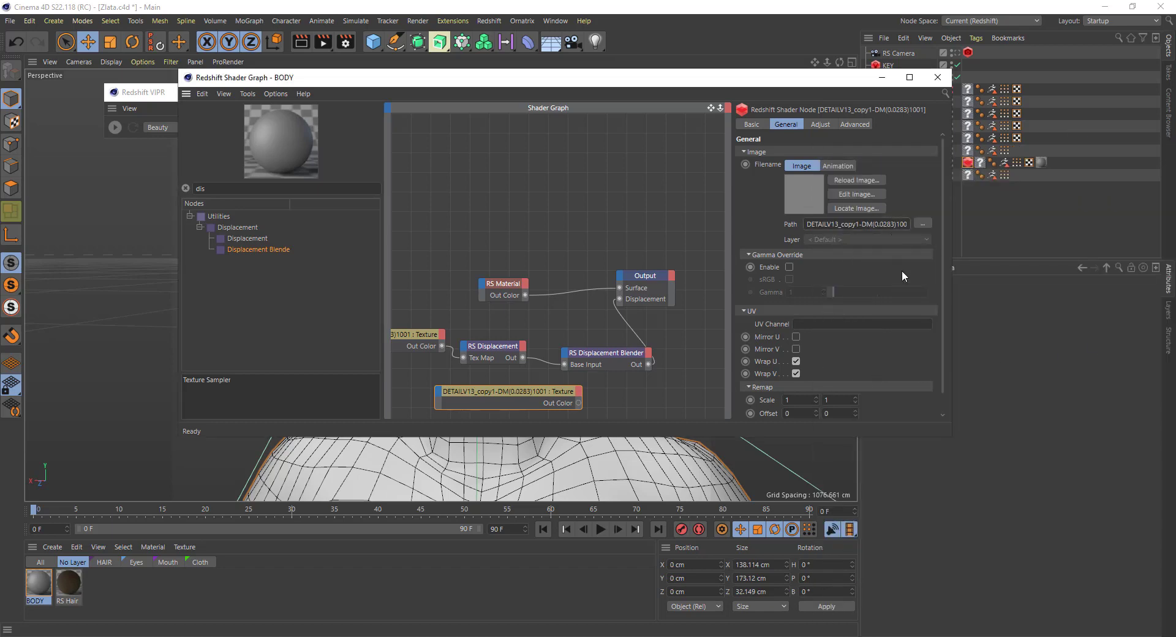
type(".ti")
key("BackSpace")
key("BackSpace")
key("BackSpace")
key("BackSpace")
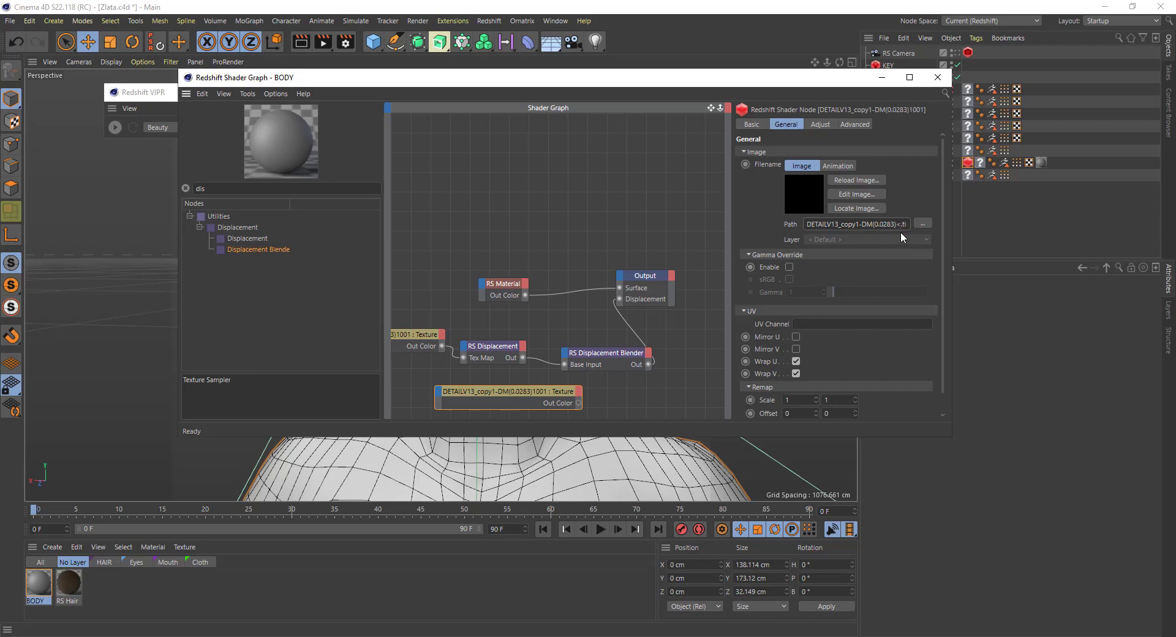
type("<UDIM>")
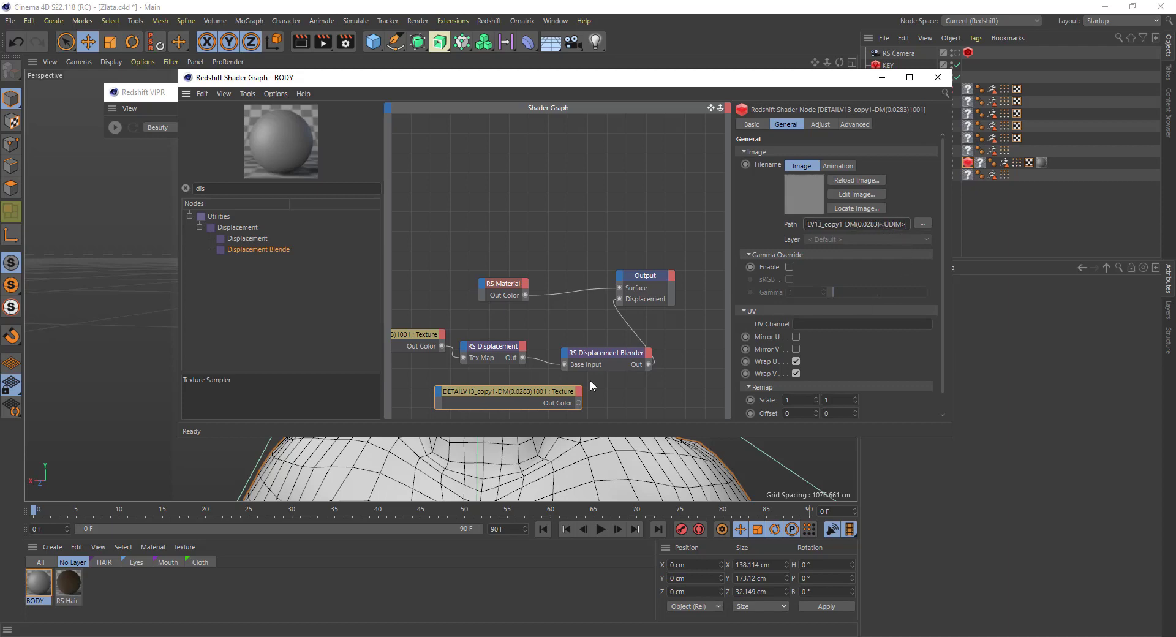
Duplicate the RS Displacement node, feed the detail texture into its Tex Map, and connect its output to the blender's Displace Input 0
left_click_drag(538, 391, 430, 380)
left_click(505, 347)
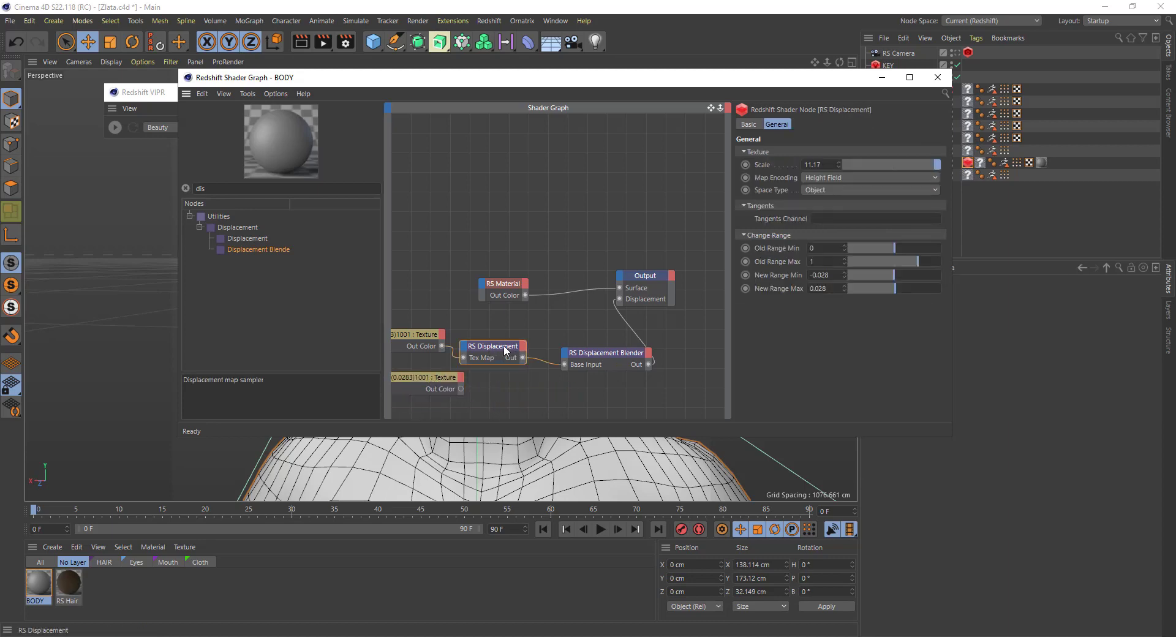
left_click_drag(504, 350, 658, 377, "ctrl")
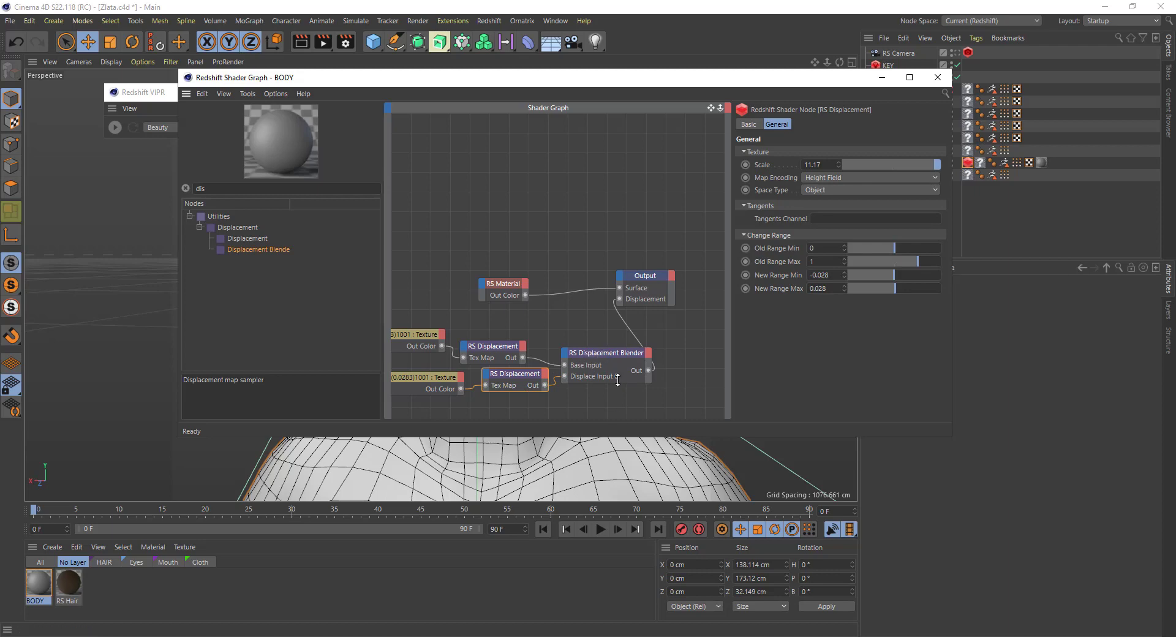
left_click(610, 356)
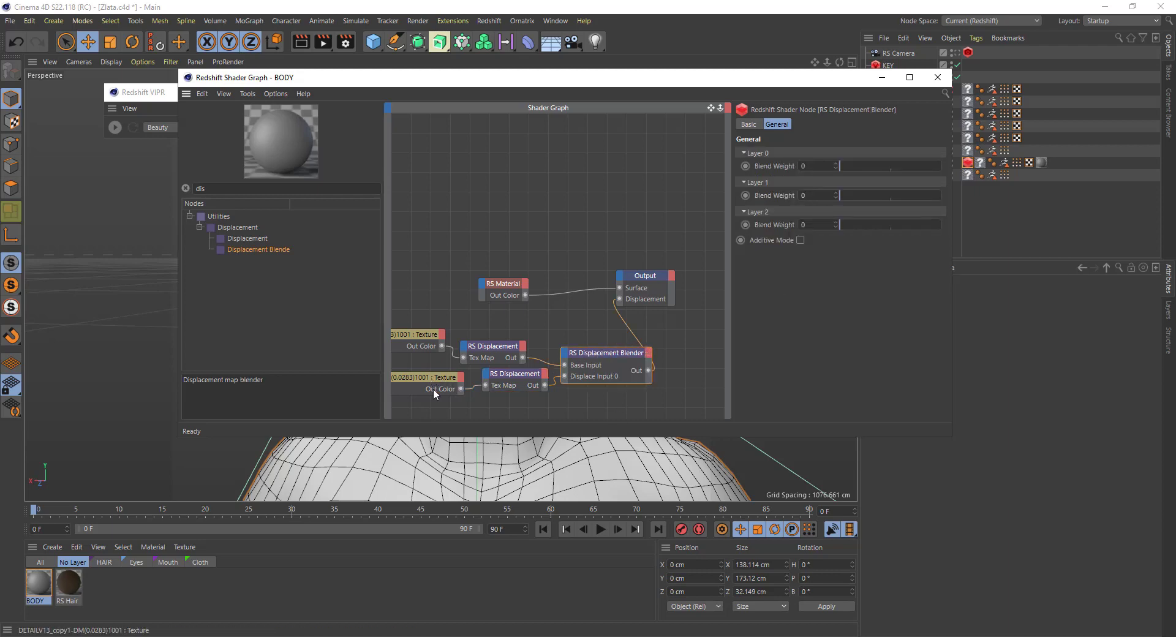
left_click_drag(549, 401, 414, 403)
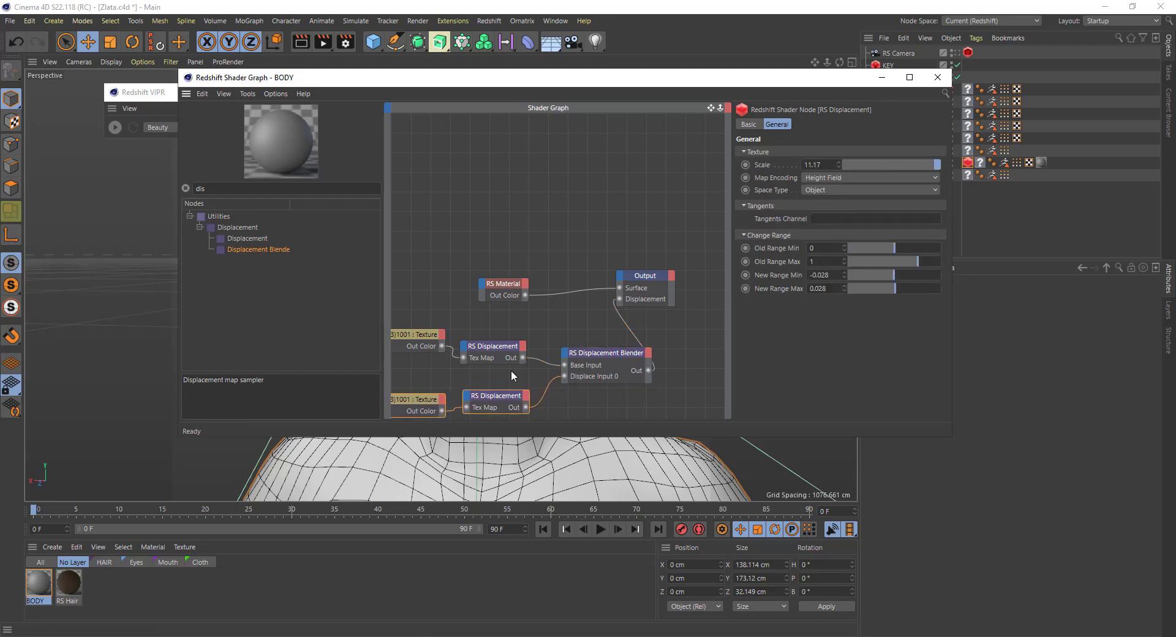
Enable Additive Mode on the RS Displacement Blender, set the Layer 0 Blend Weight to 1, and close the shader graph
left_click(615, 357)
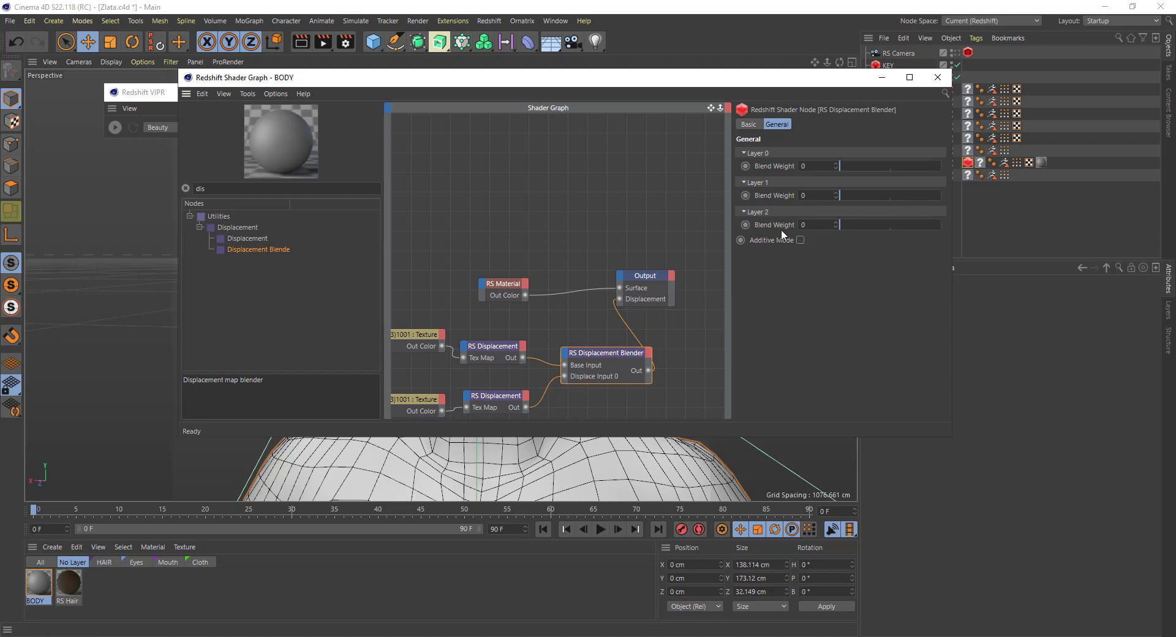
left_click(800, 240)
left_click_drag(855, 166, 950, 163)
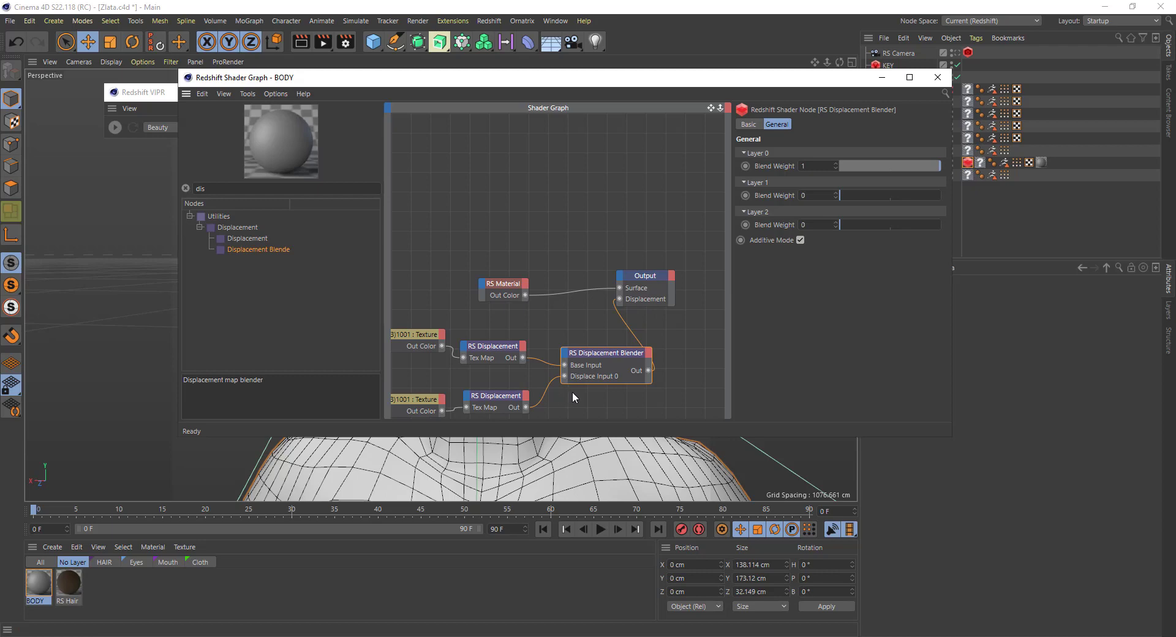
left_click(936, 77)
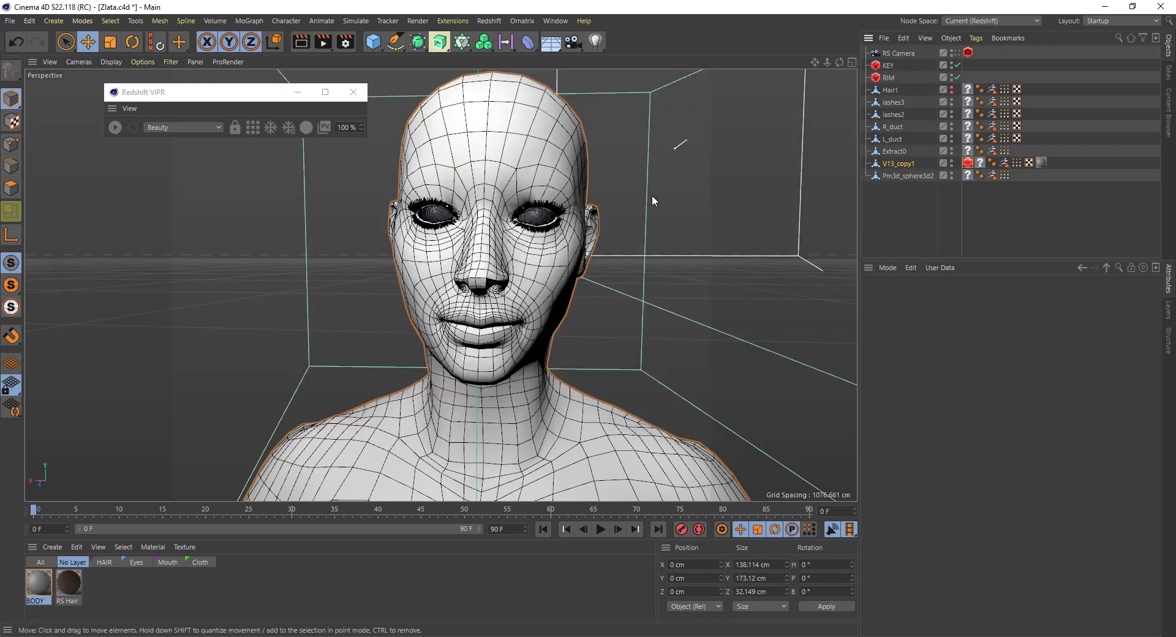
Set Minimum Edge Length to 4 in V13_copy1's Redshift Object tag, keep Enable Auto Bump Mapping on, and restart the IPR
left_click(968, 163)
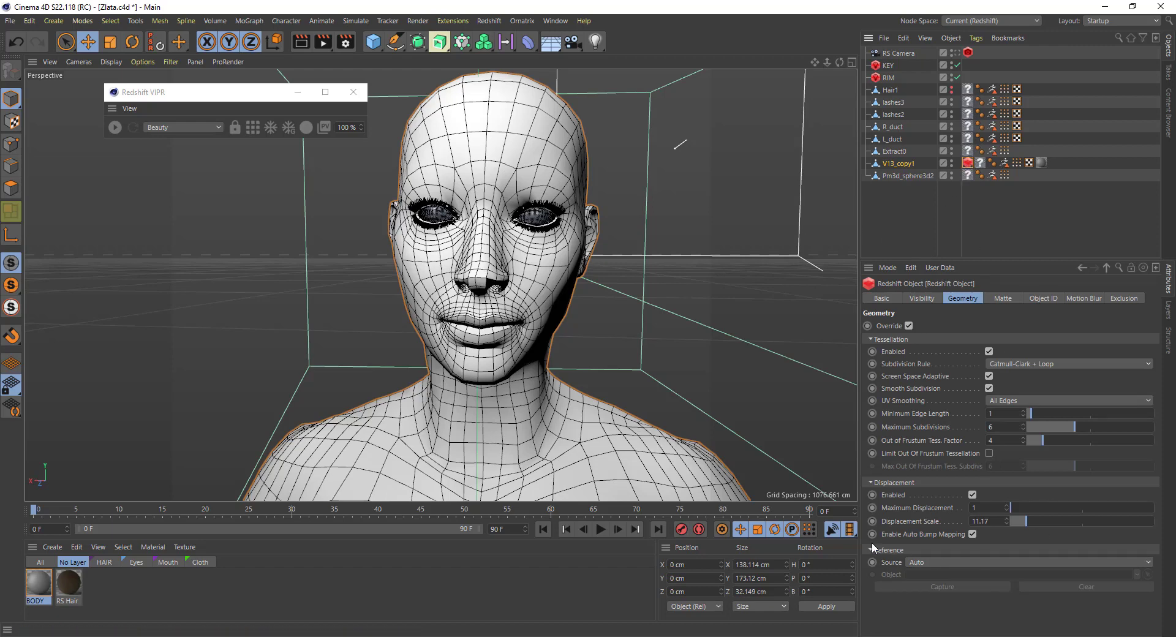
left_click(972, 535)
double_click(997, 417)
left_click_drag(1001, 414, 980, 414)
type("4")
left_click(973, 535)
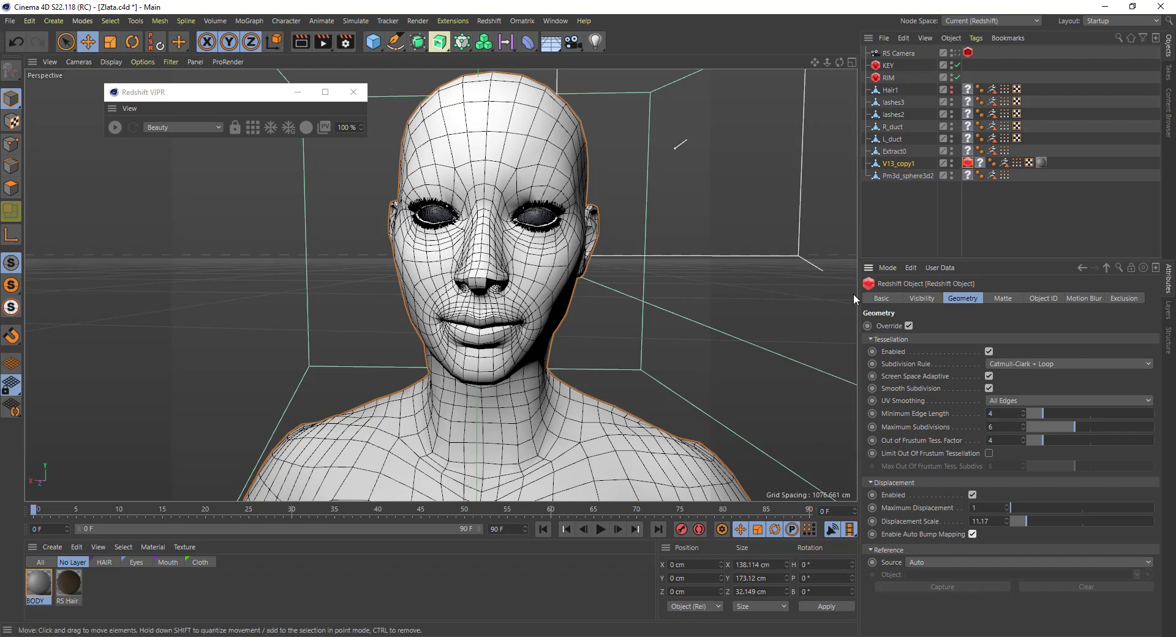
left_click(916, 167)
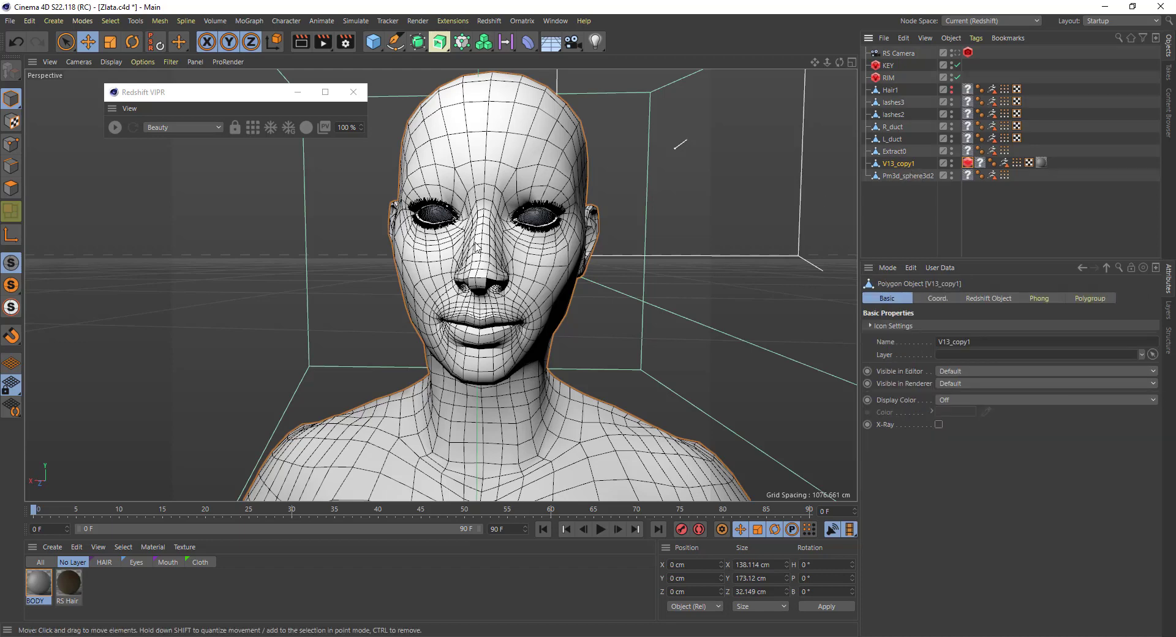
left_click(111, 128)
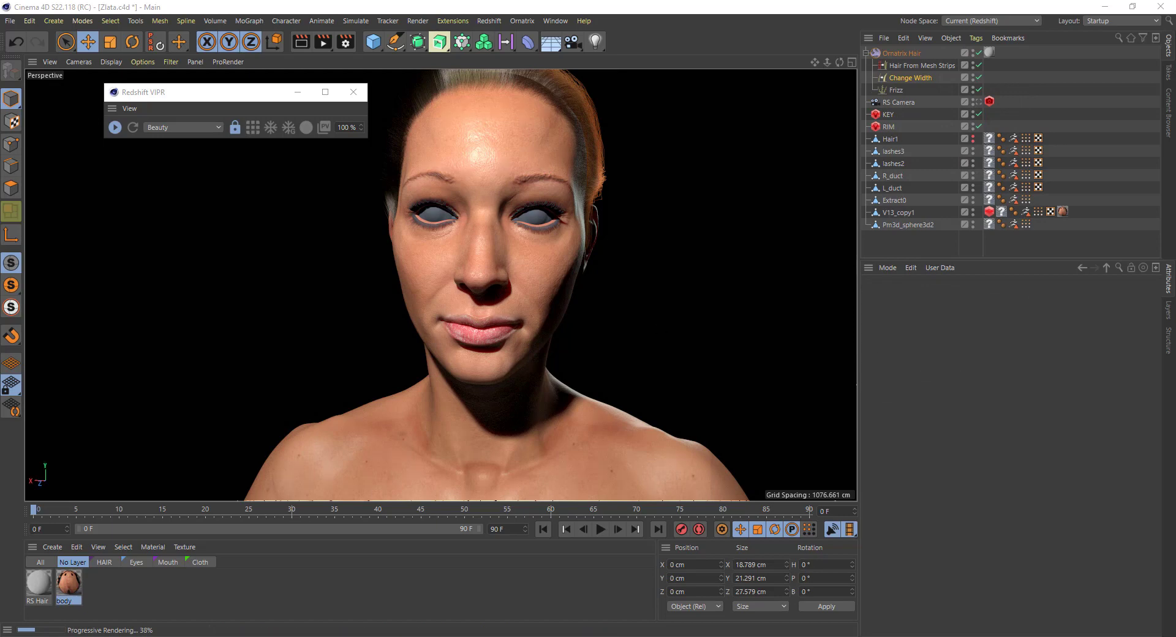
Bring up the finished body material's shader graph and view the SSSamountV13_copy1-TM1001 texture in the image viewer
left_click_drag(1175, 132, 512, 86)
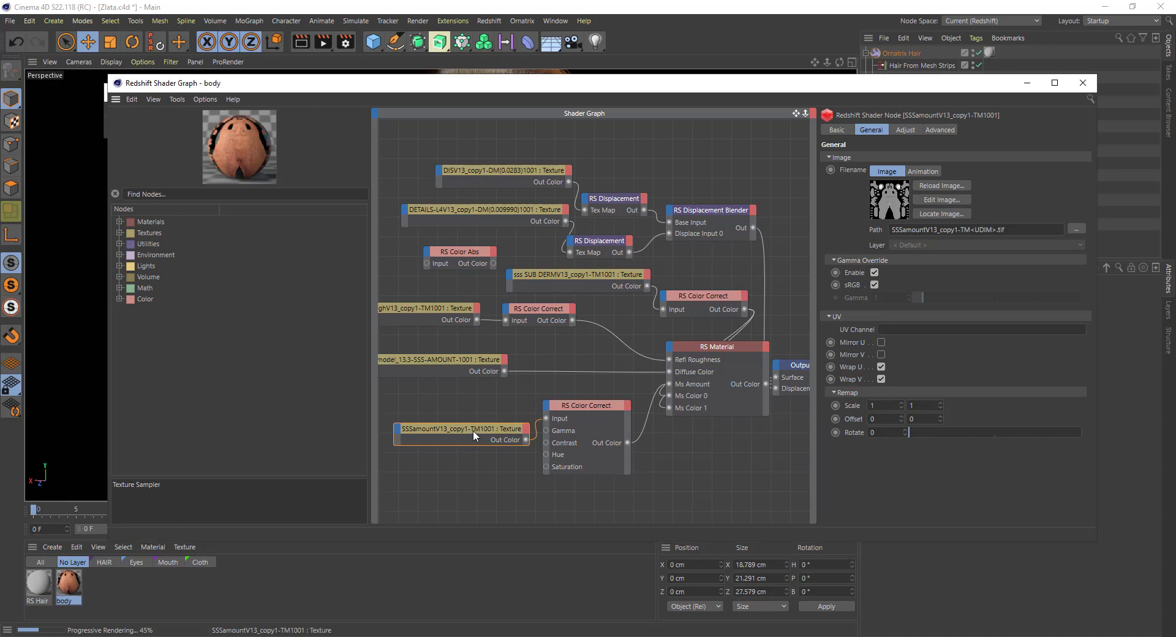
mouse_move(473, 430)
left_mouse_down()
mouse_move(441, 444)
mouse_move(455, 436)
left_mouse_up()
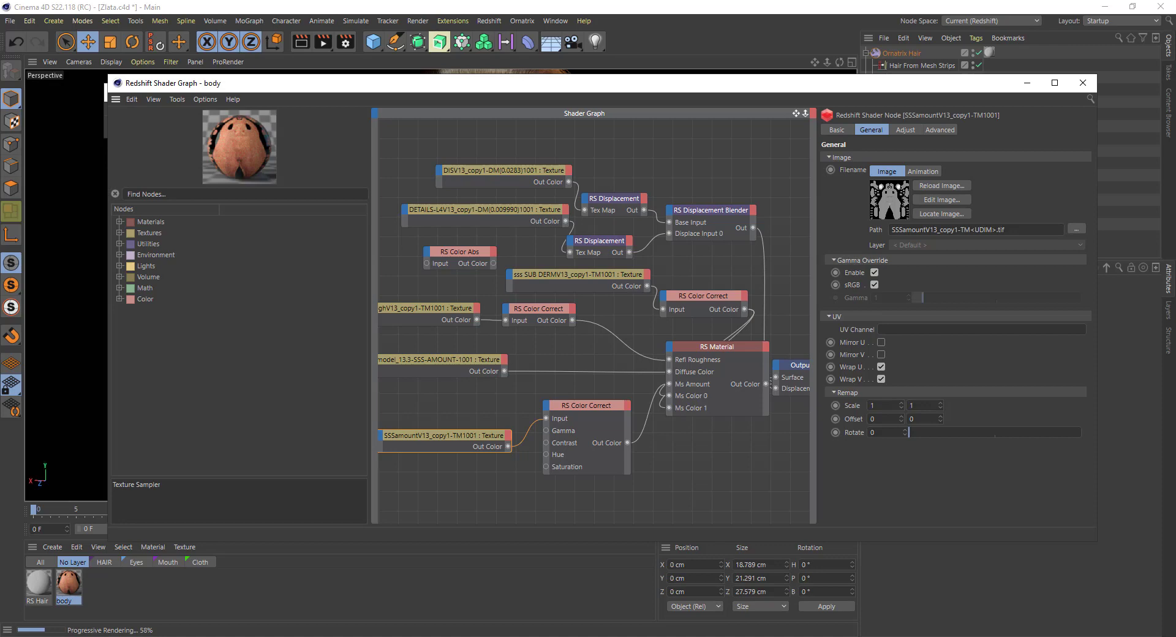
left_click(942, 199)
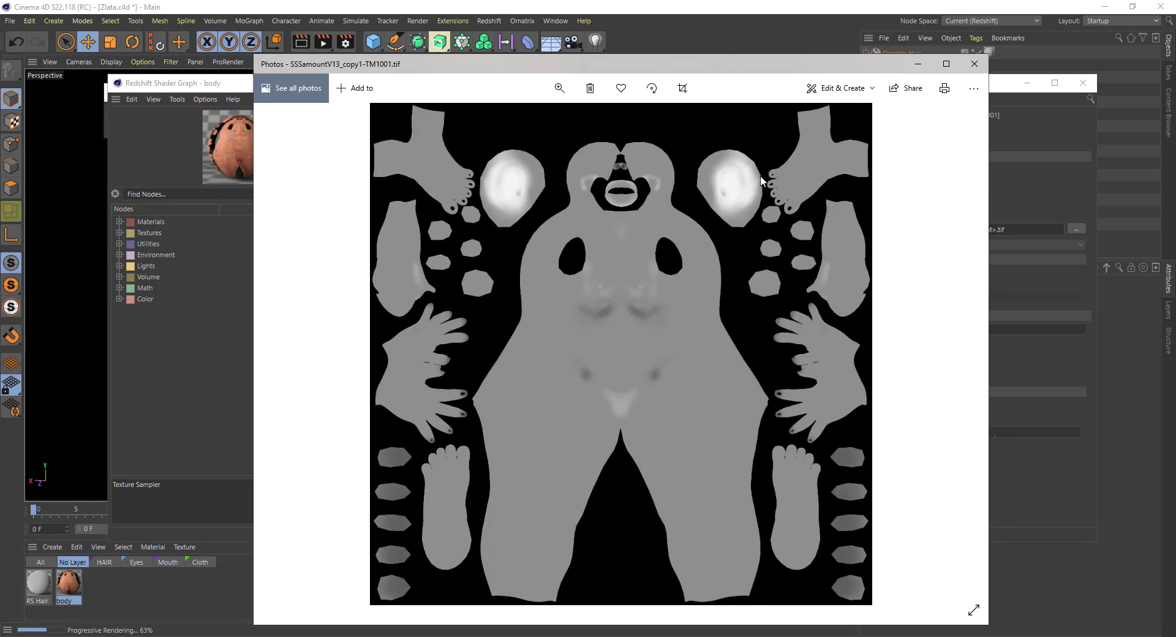
left_click(974, 64)
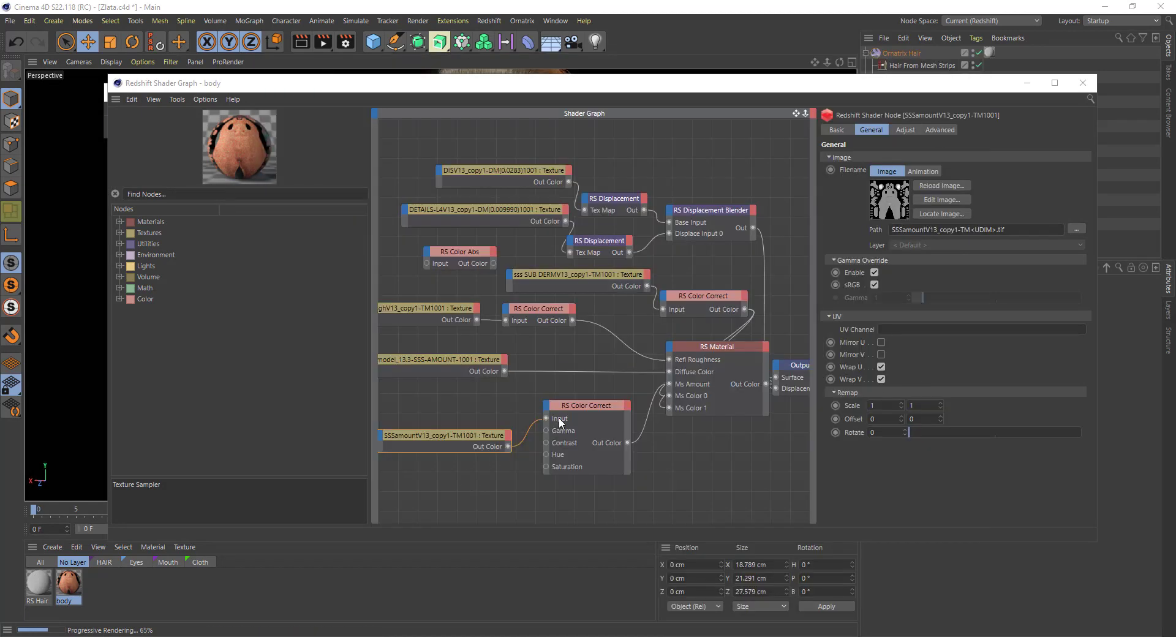
Move the SSSamount texture and its RS Color Correct node lower in the body graph, and shift the COLZlaza texture closer to RS Material
left_click_drag(571, 407, 563, 407)
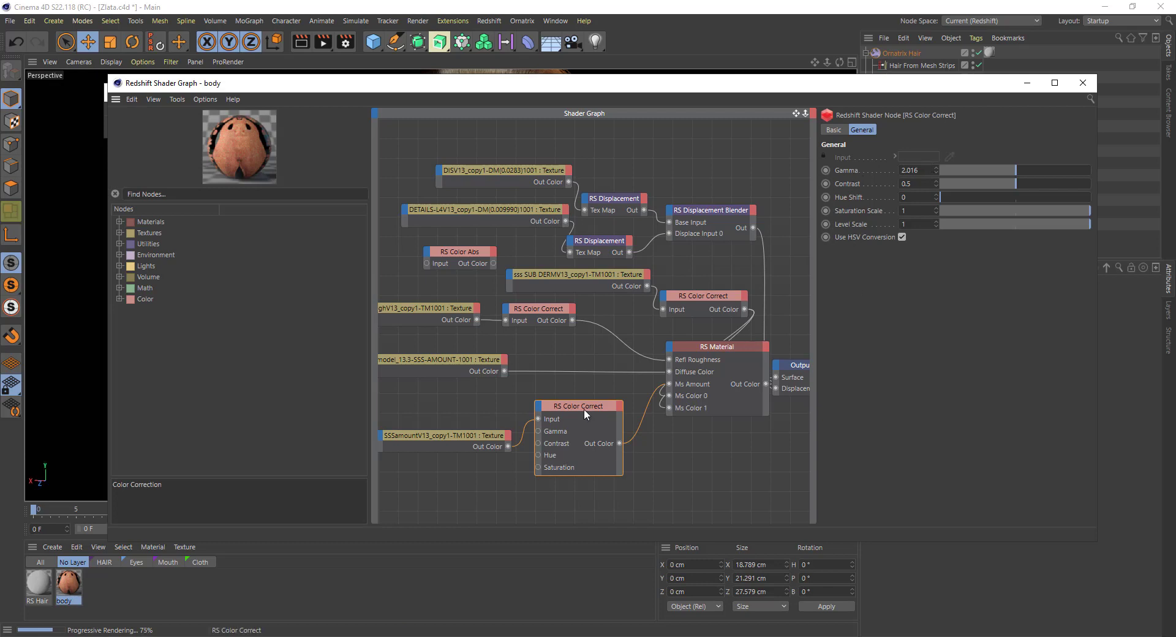
left_click_drag(589, 432, 585, 440)
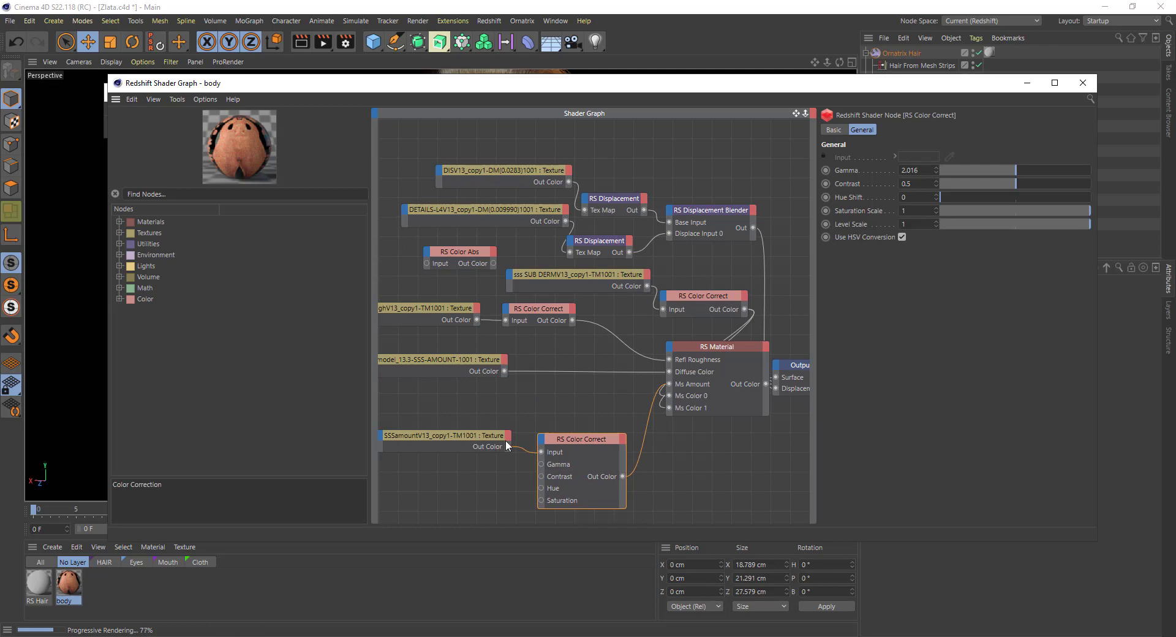
left_click(478, 436)
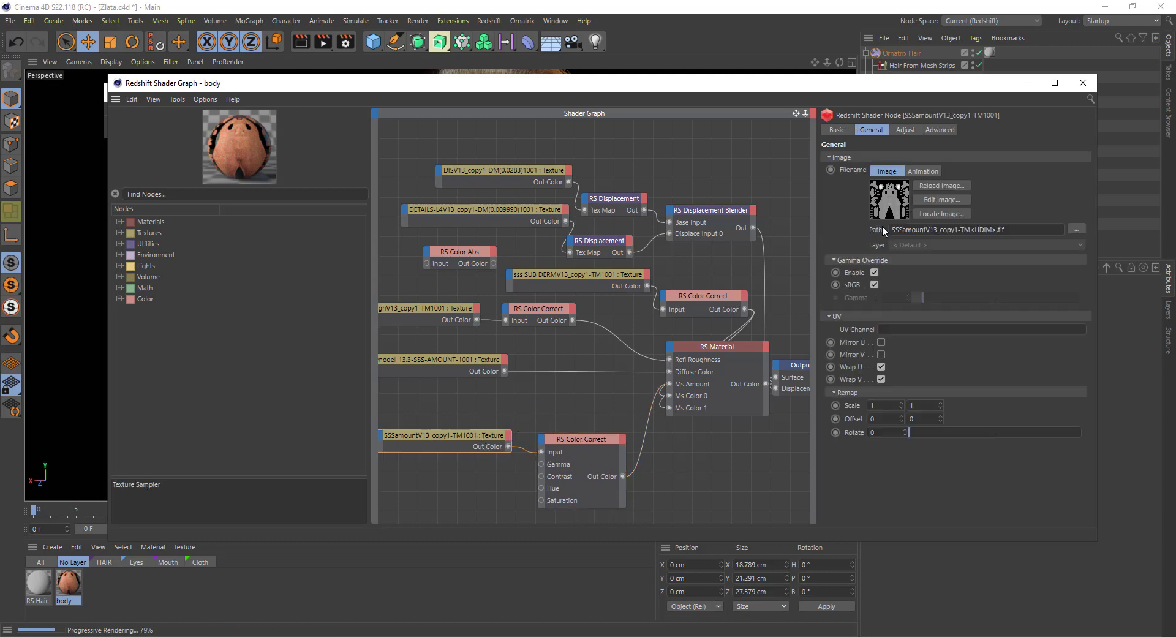
left_click_drag(489, 435, 442, 453)
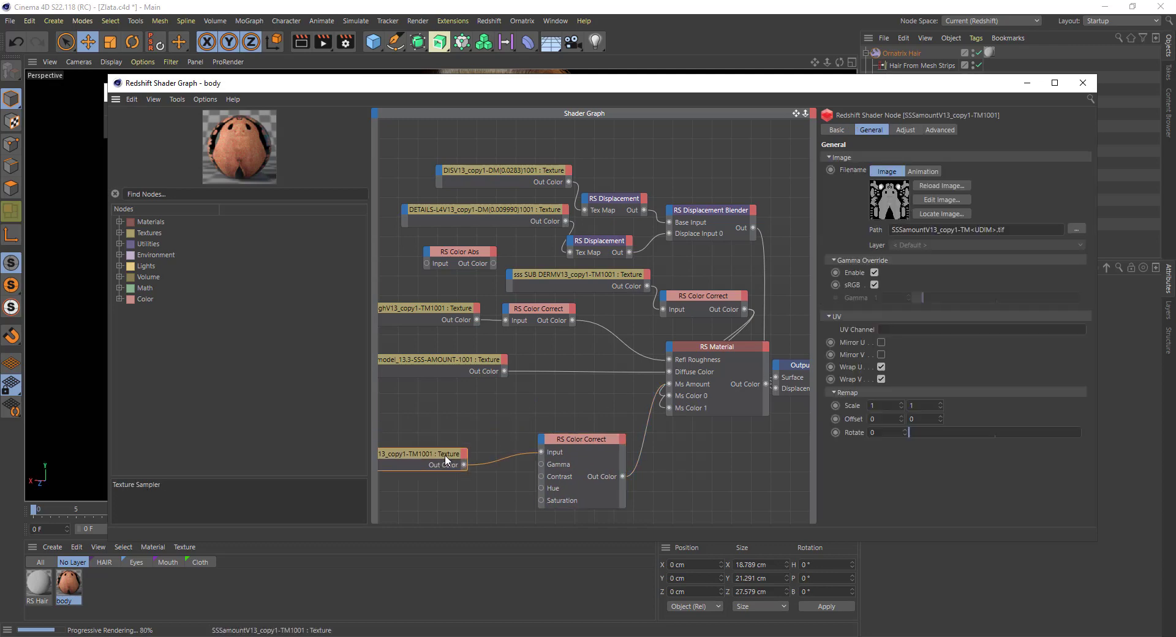
left_click(543, 443)
left_click_drag(542, 445, 506, 450)
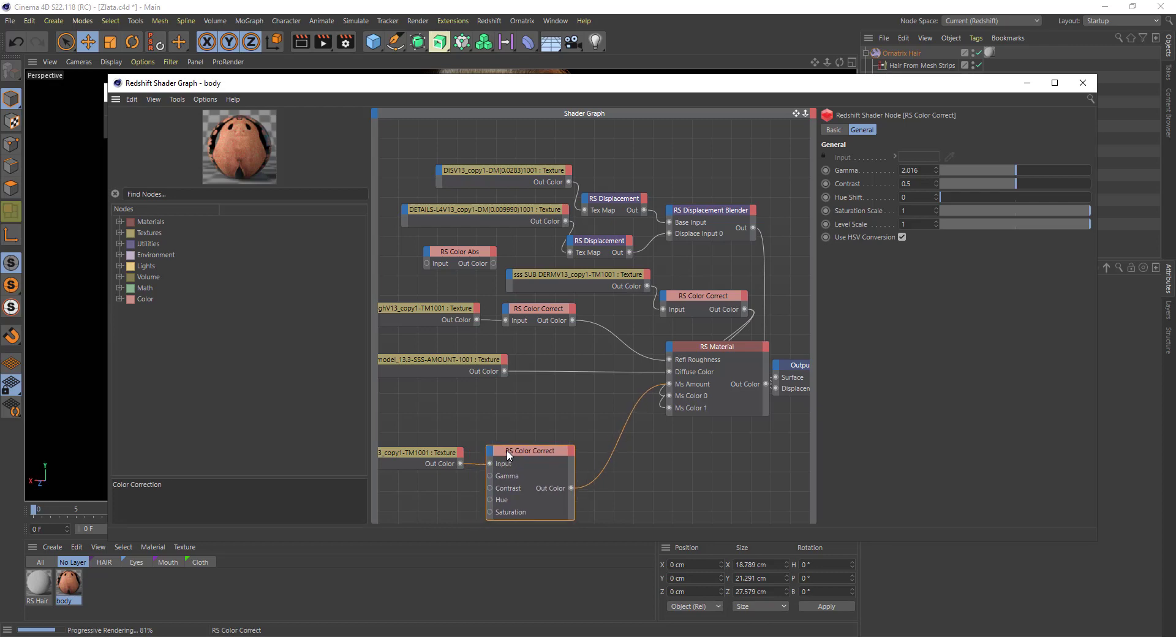
left_click(483, 361)
left_click_drag(482, 361, 553, 365)
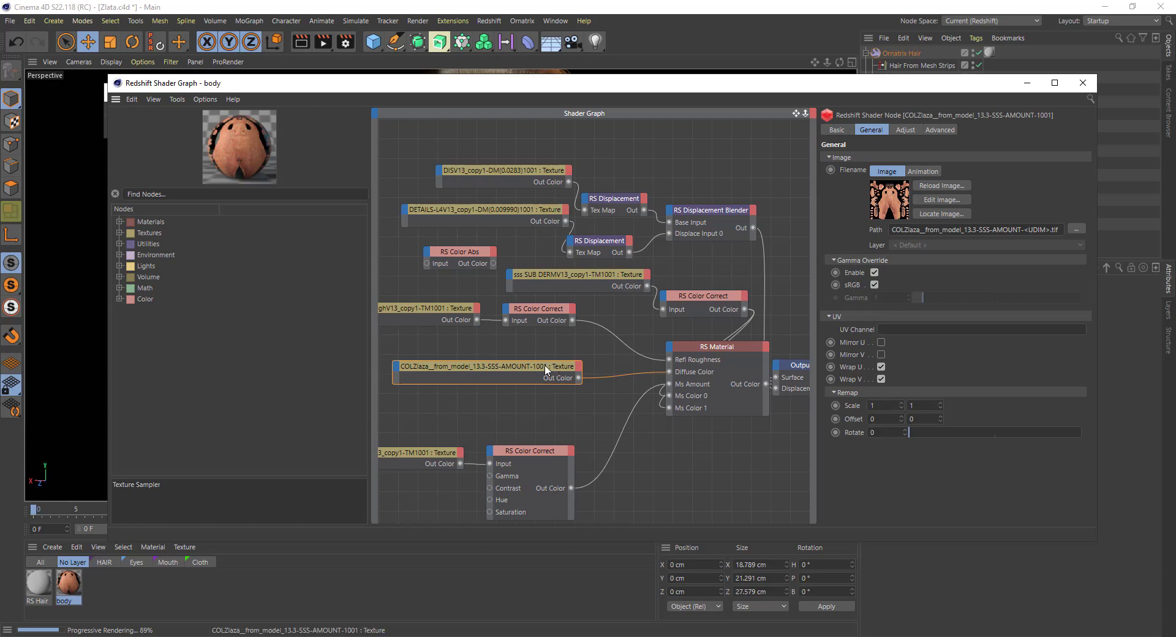
Move the COLZlaza texture farther from RS Material and lower in the body graph, and check the UDIM tag in its image path
left_click_drag(541, 366, 514, 367)
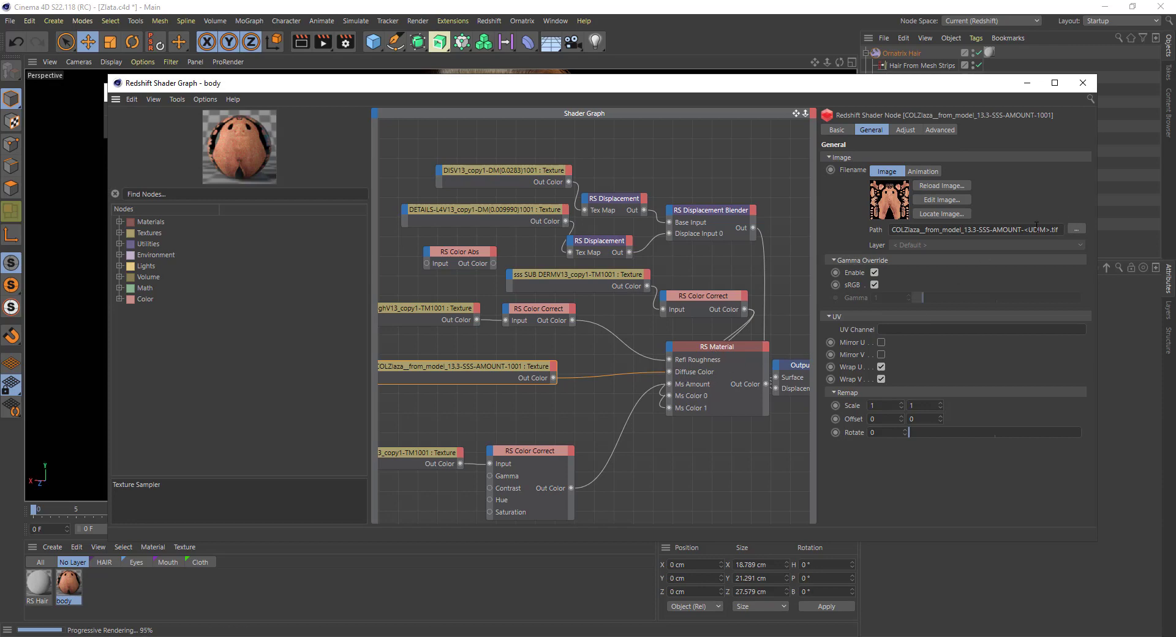
left_click_drag(1024, 230, 1051, 235)
left_click(1027, 284)
left_click_drag(534, 367, 535, 387)
Lower the Refl rough texture and its RS Color Correct node in the graph, and delete the unconnected RS Color Abs node
left_click(446, 306)
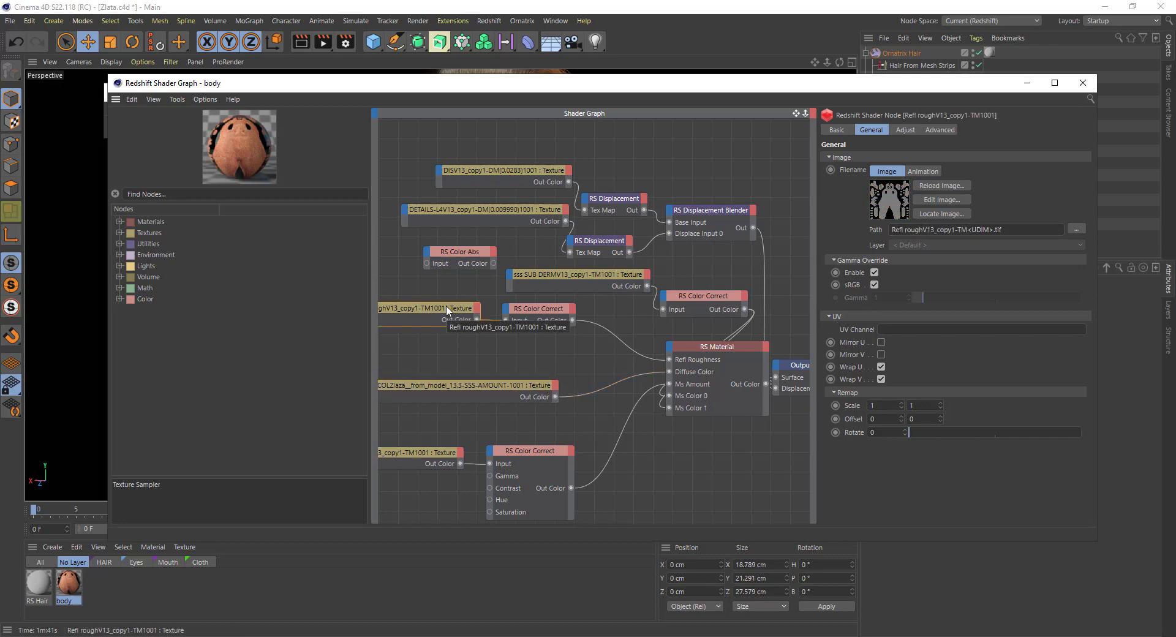
mouse_move(446, 307)
left_mouse_down()
mouse_move(461, 314)
mouse_move(441, 306)
left_mouse_up()
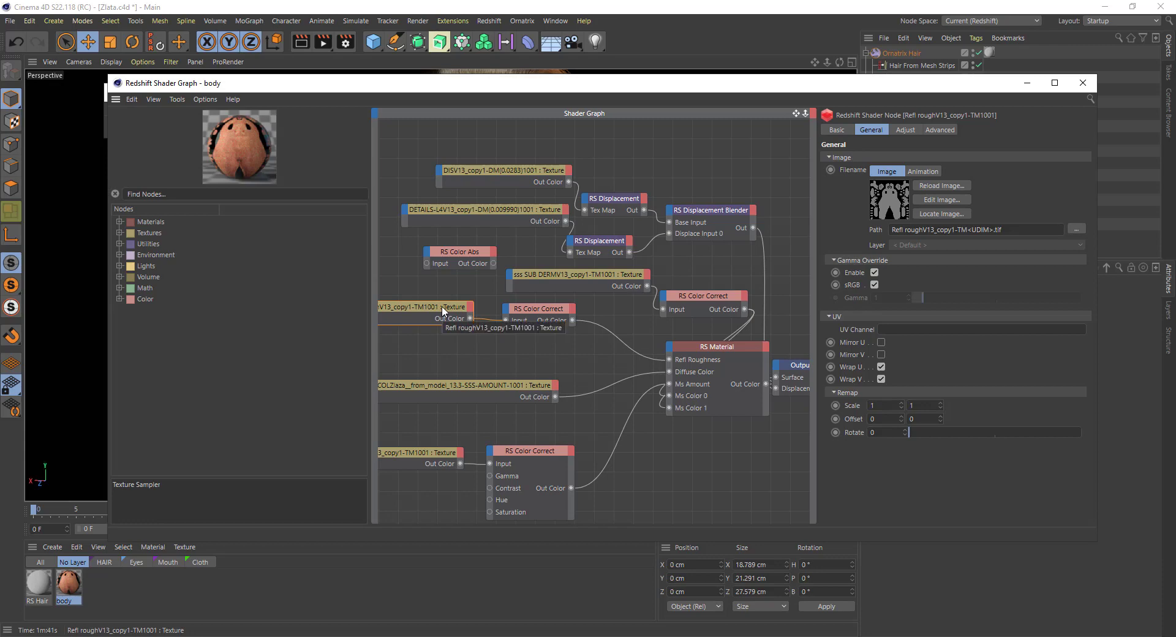
left_click_drag(443, 306, 419, 322)
left_click(541, 310)
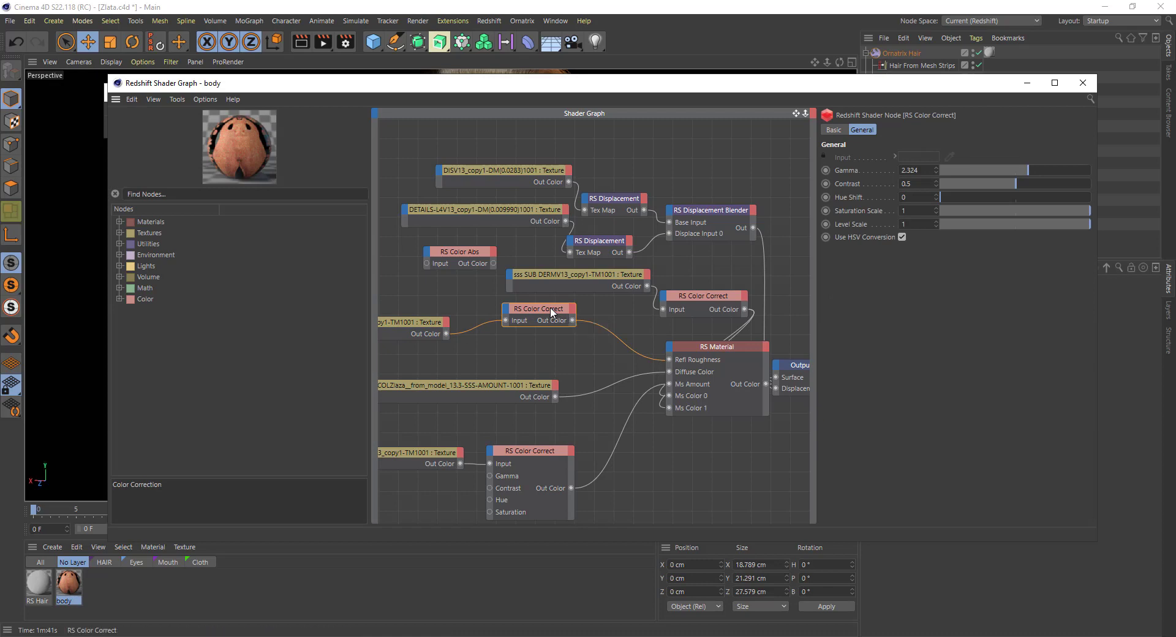
left_click_drag(550, 307, 546, 332)
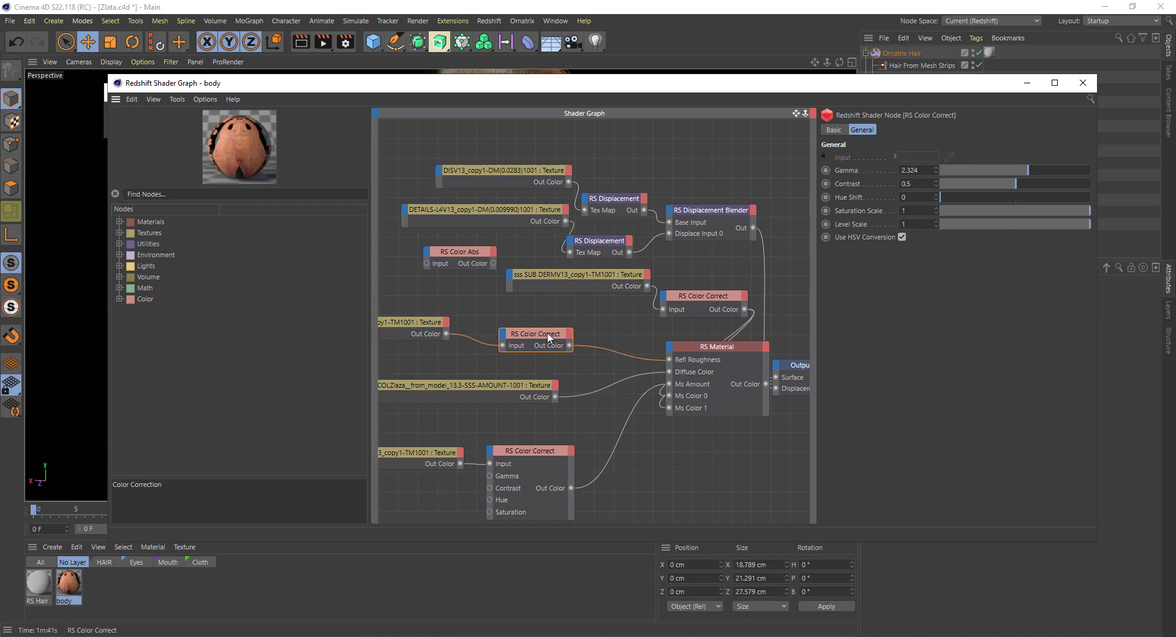
left_click(471, 249)
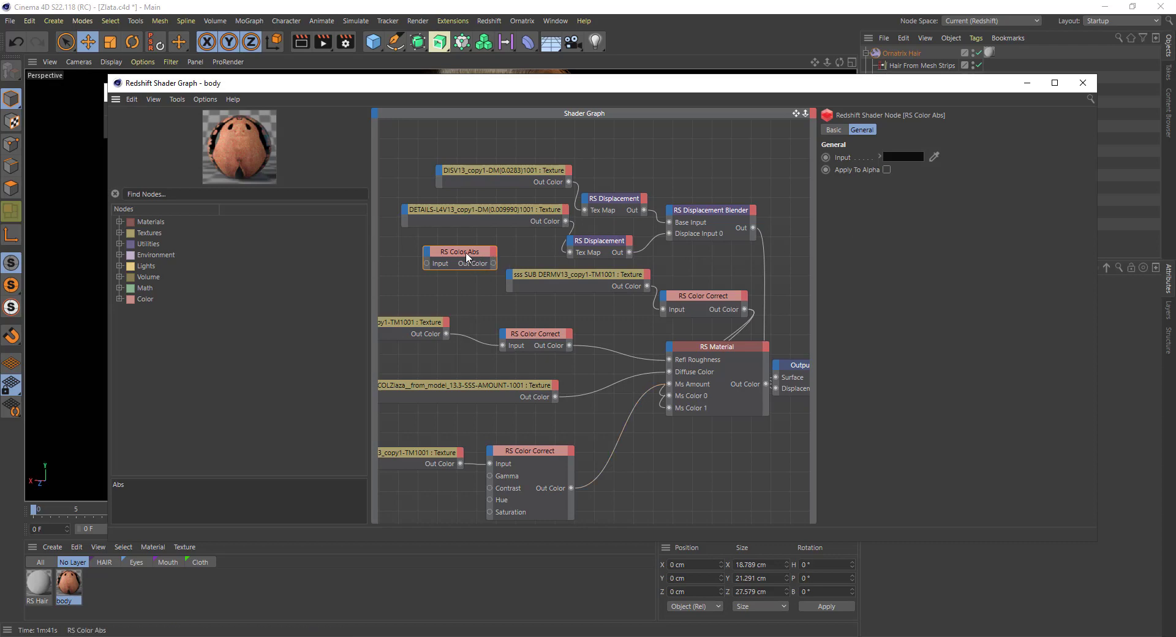
key("Delete")
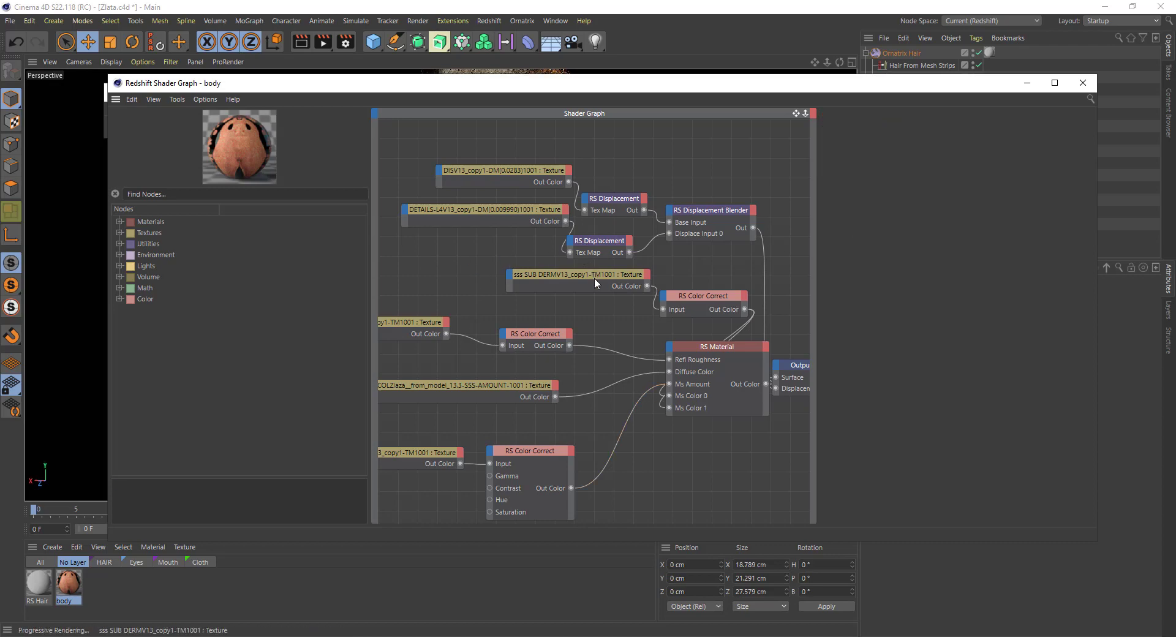
Move the sss SUB DERM texture and its RS Color Correct node below the SSSamount nodes
left_click(583, 274)
left_click_drag(579, 274, 461, 270)
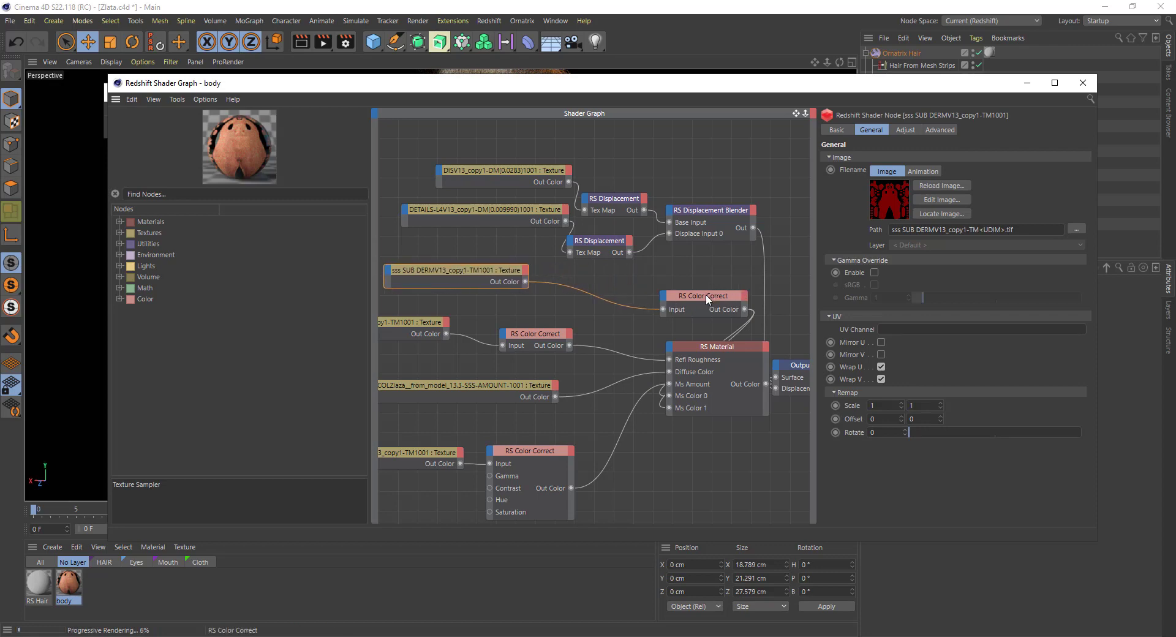
left_click_drag(707, 298, 643, 490)
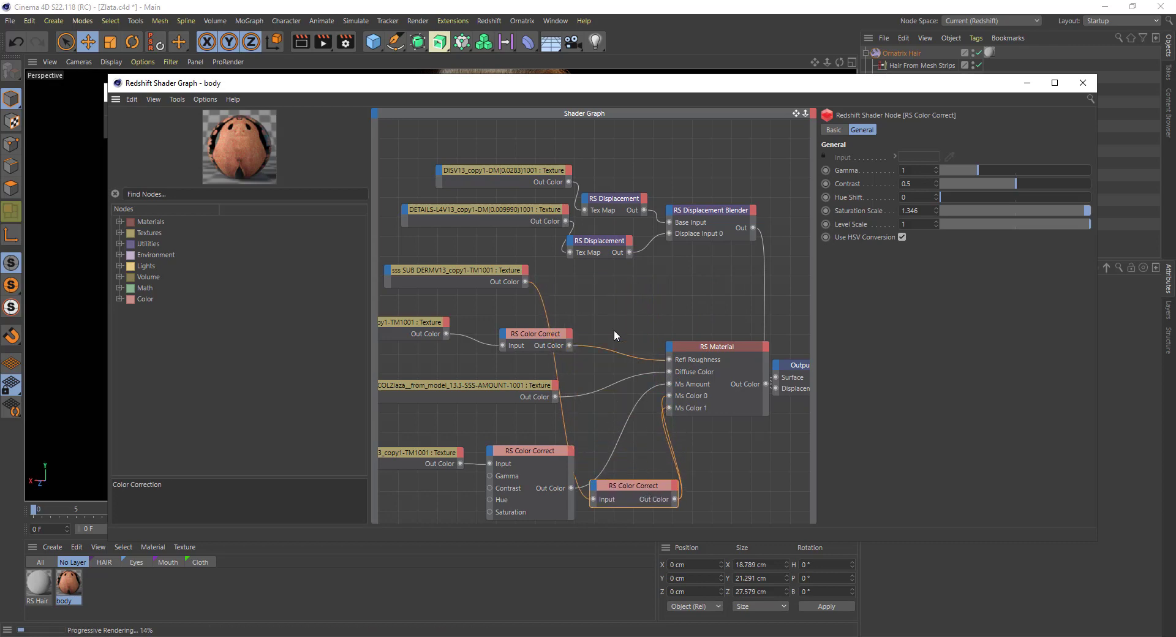
left_click_drag(510, 275, 481, 514)
scroll(582, 384, "down", 4)
left_click(601, 467)
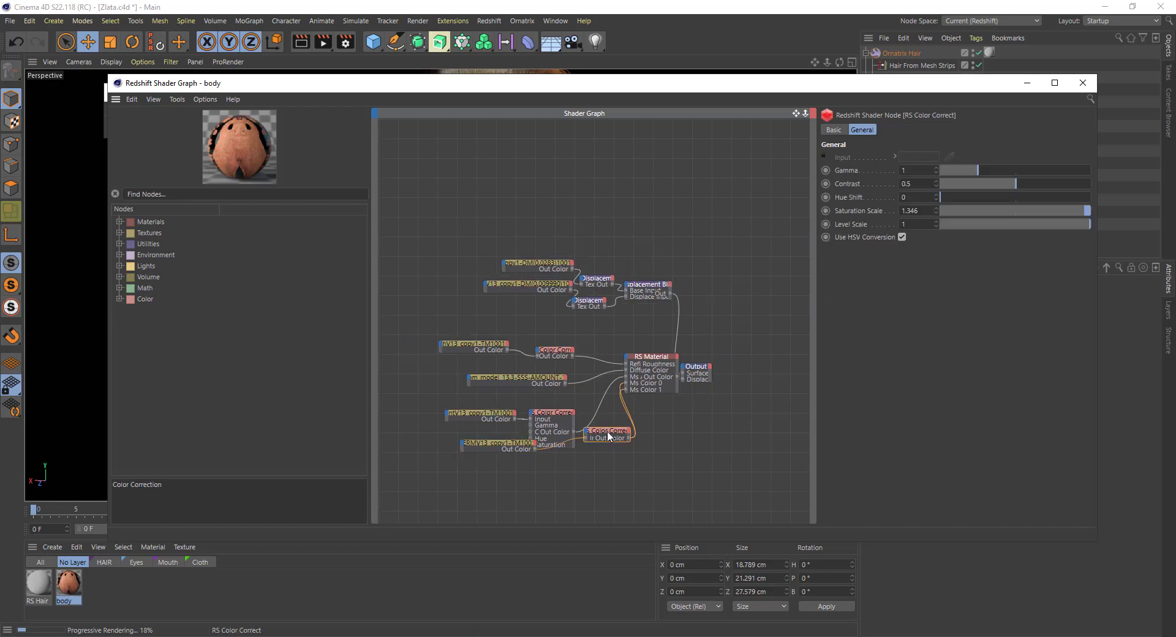
left_click_drag(506, 444, 480, 465)
scroll(622, 457, "up", 4)
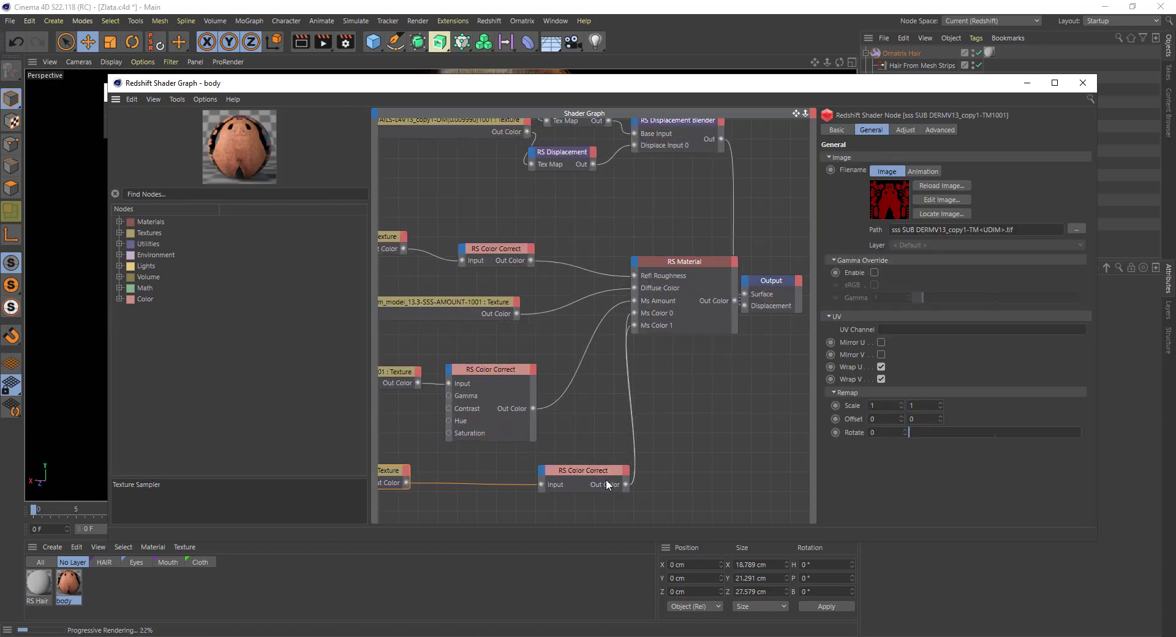
left_click_drag(599, 471, 568, 474)
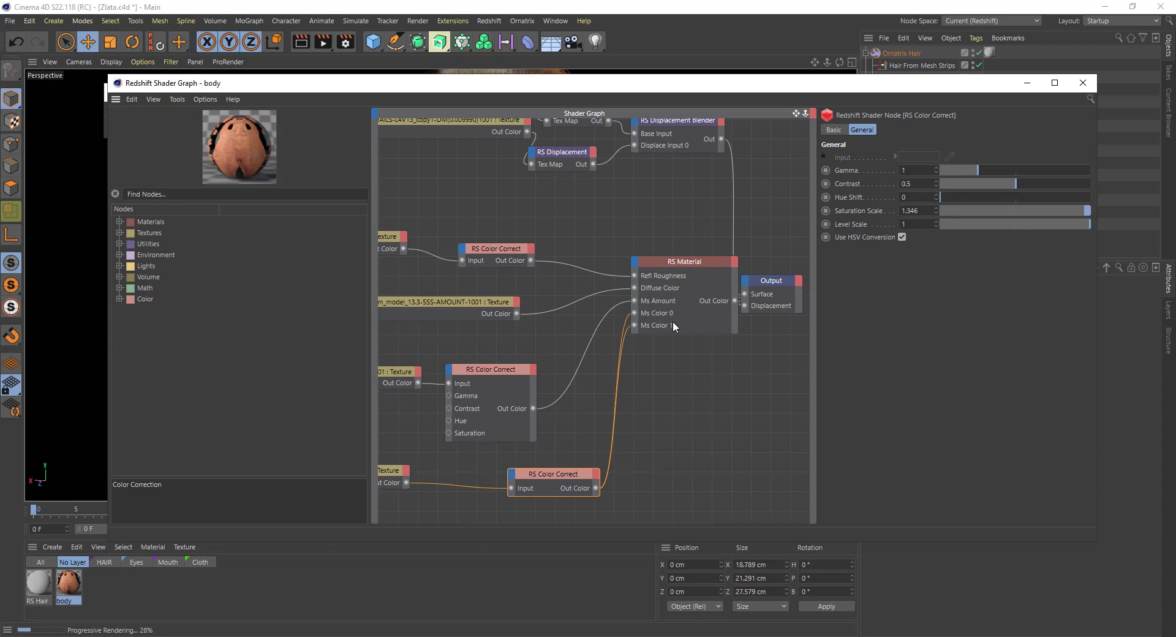
Review the Multi-SSS layer settings of RS Material and the sss SUB DERM texture feeding its Ms Color inputs
left_click(687, 264)
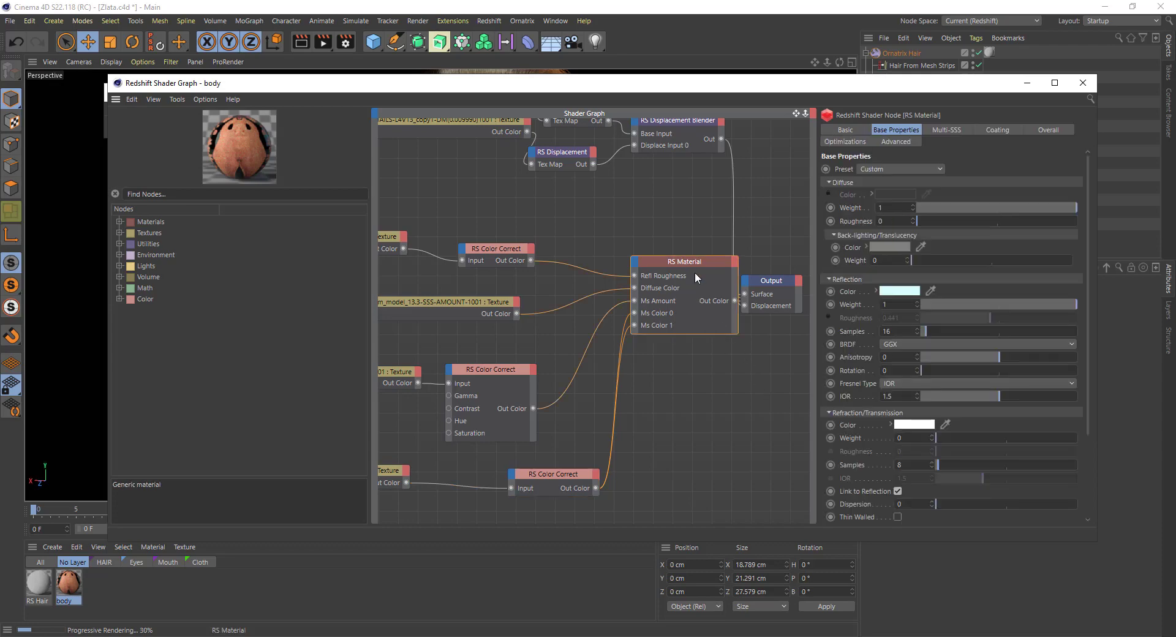
left_click(948, 130)
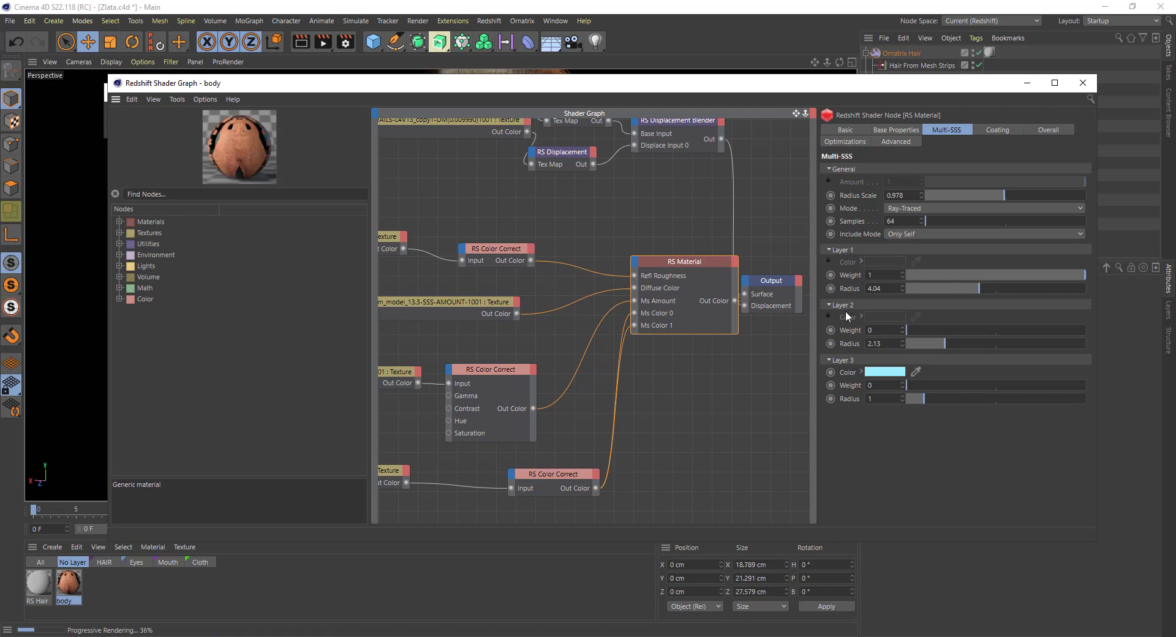
left_click(395, 472)
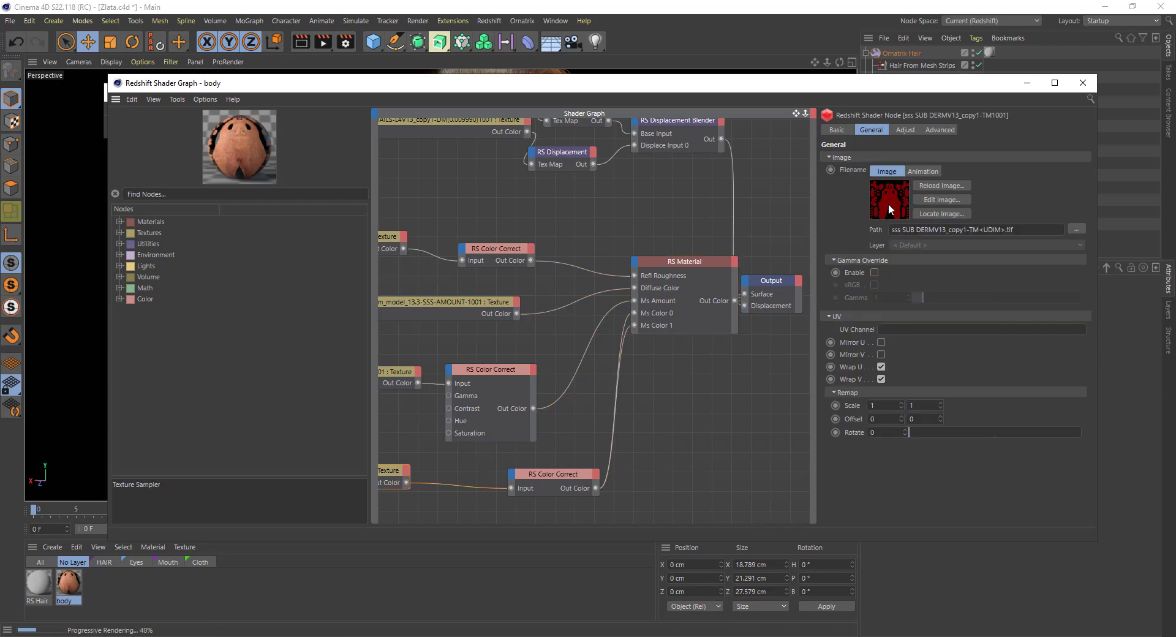
left_click(705, 264)
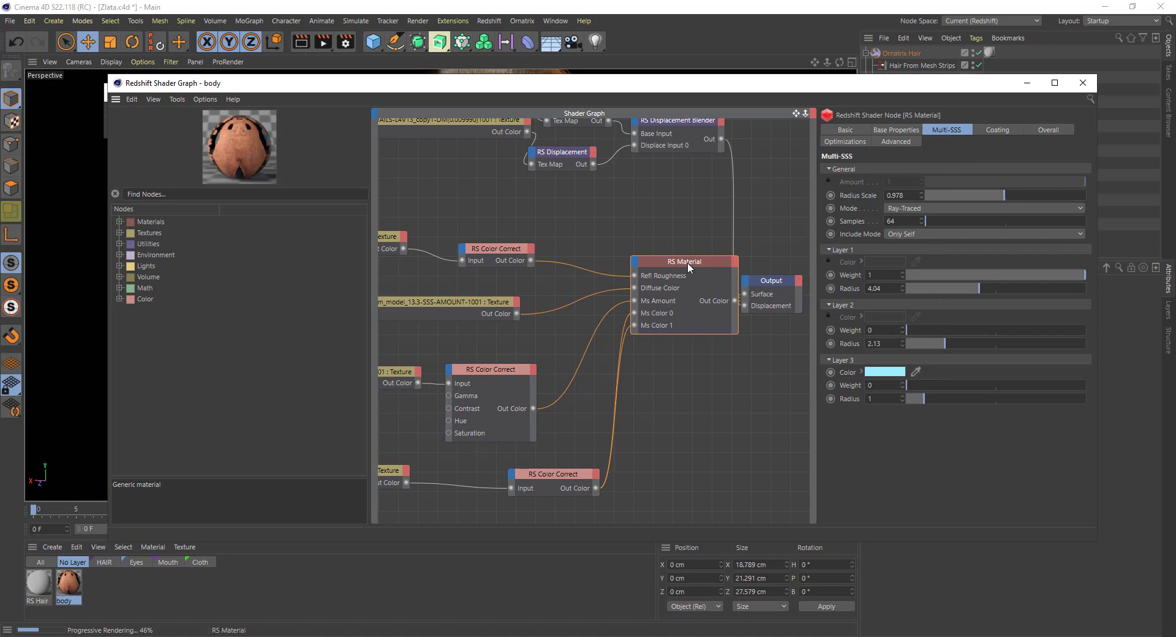
left_click_drag(687, 262, 674, 264)
scroll(705, 399, "down", 3)
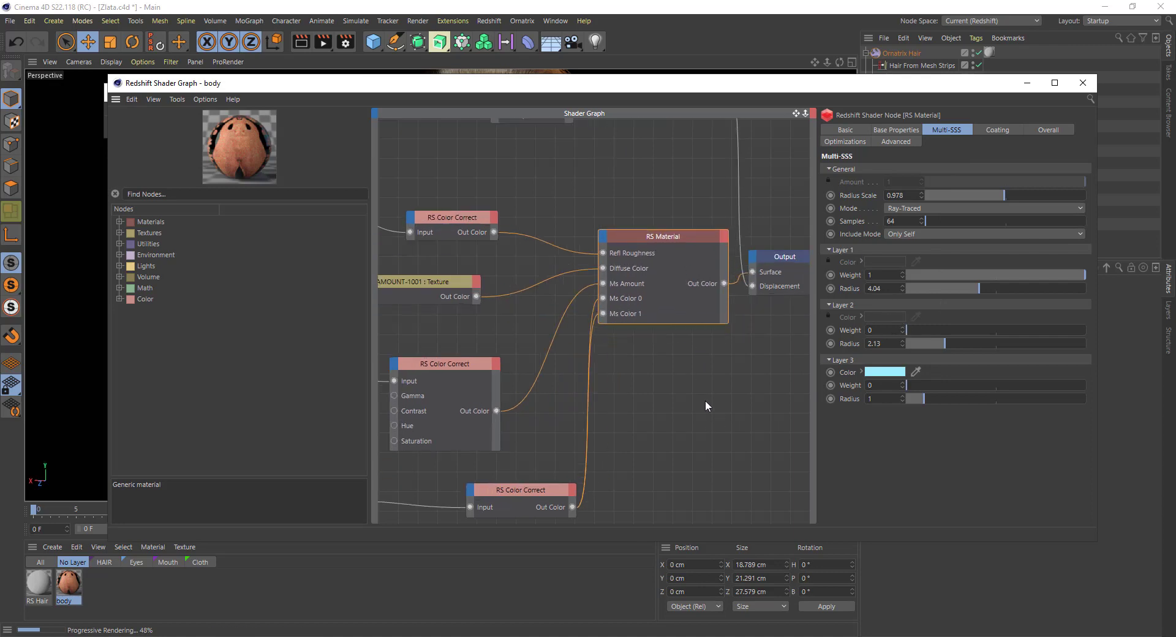
Line up the base RS Displacement node and the DETAILS texture with their connected nodes, review the displacement settings, and close the shader graph
scroll(534, 148, "up", 2)
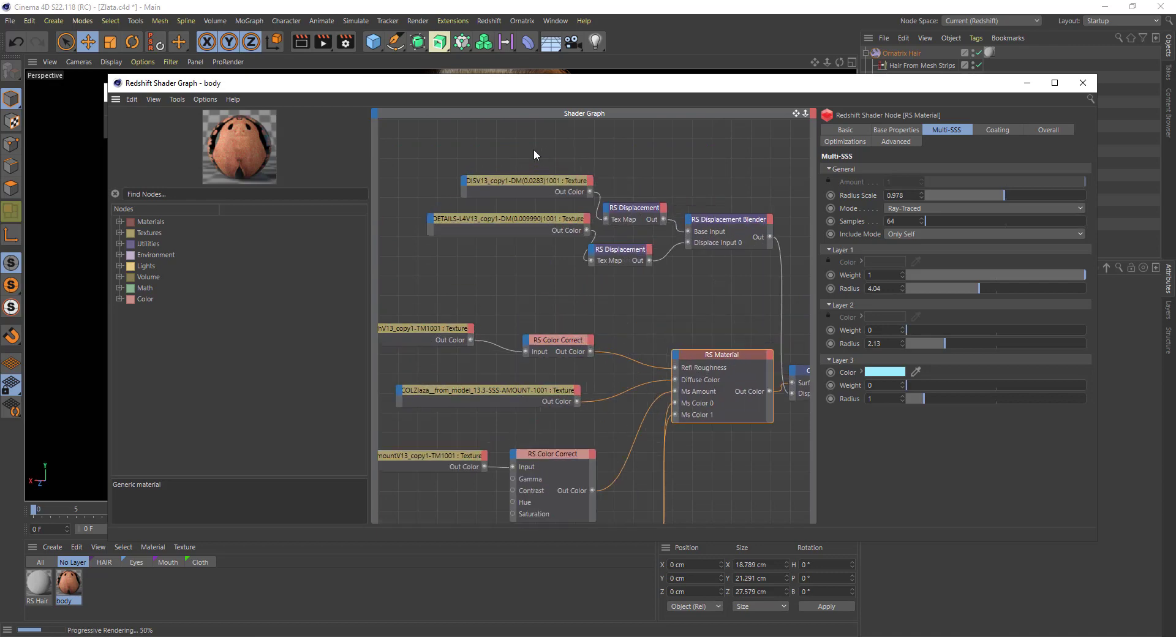
scroll(708, 165, "up", 2)
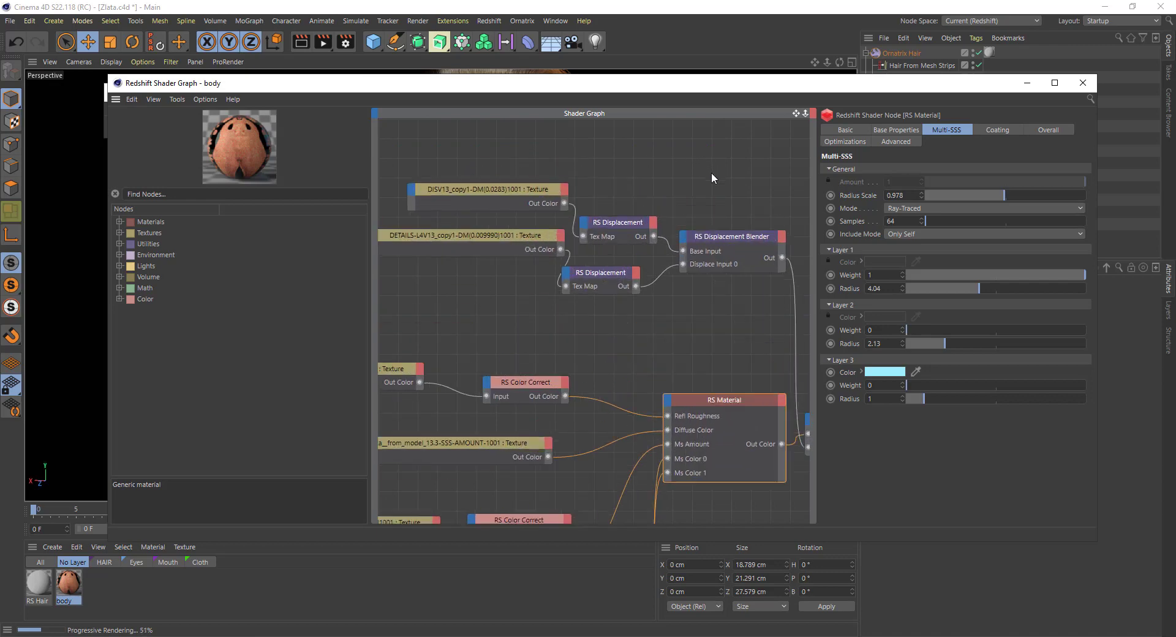
left_click(506, 190)
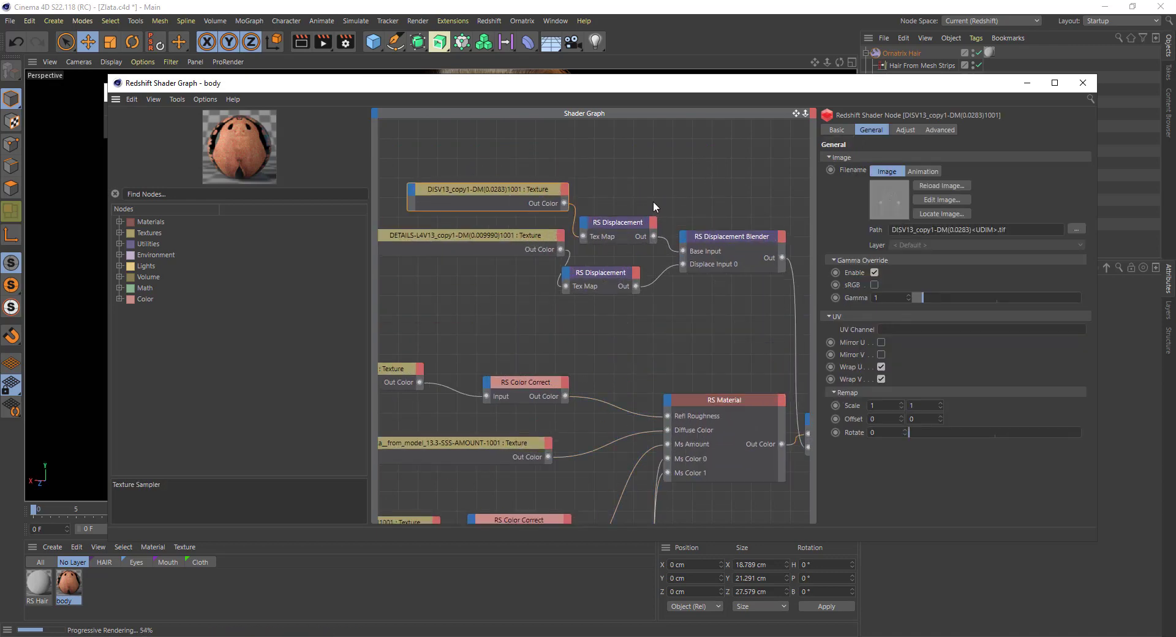
left_click_drag(630, 223, 634, 196)
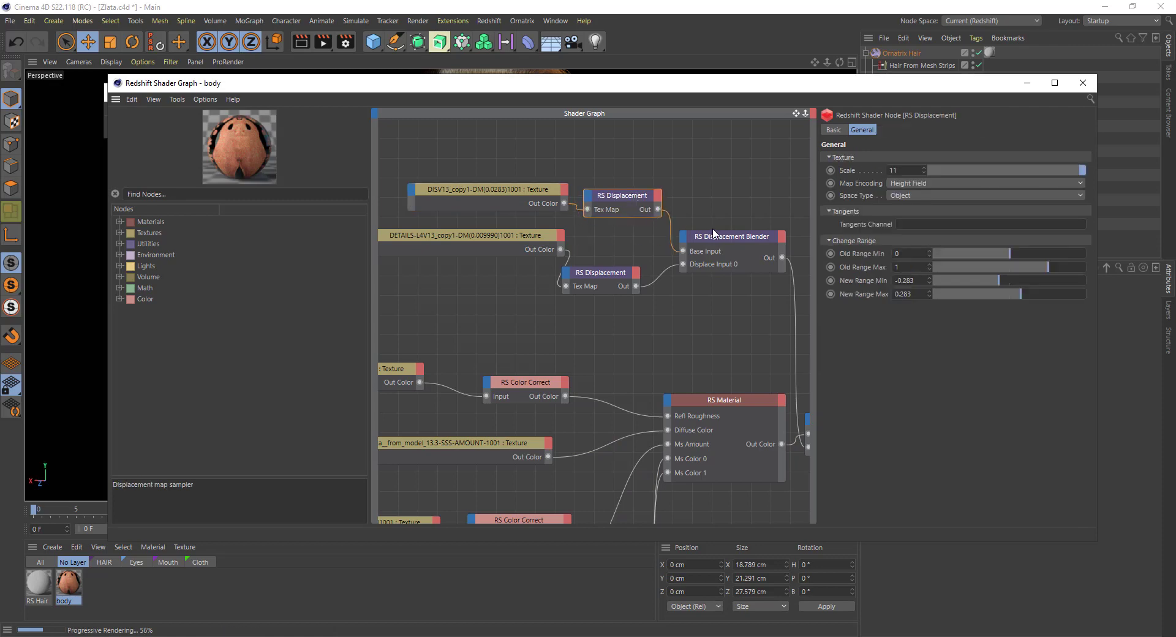
left_click_drag(535, 240, 520, 274)
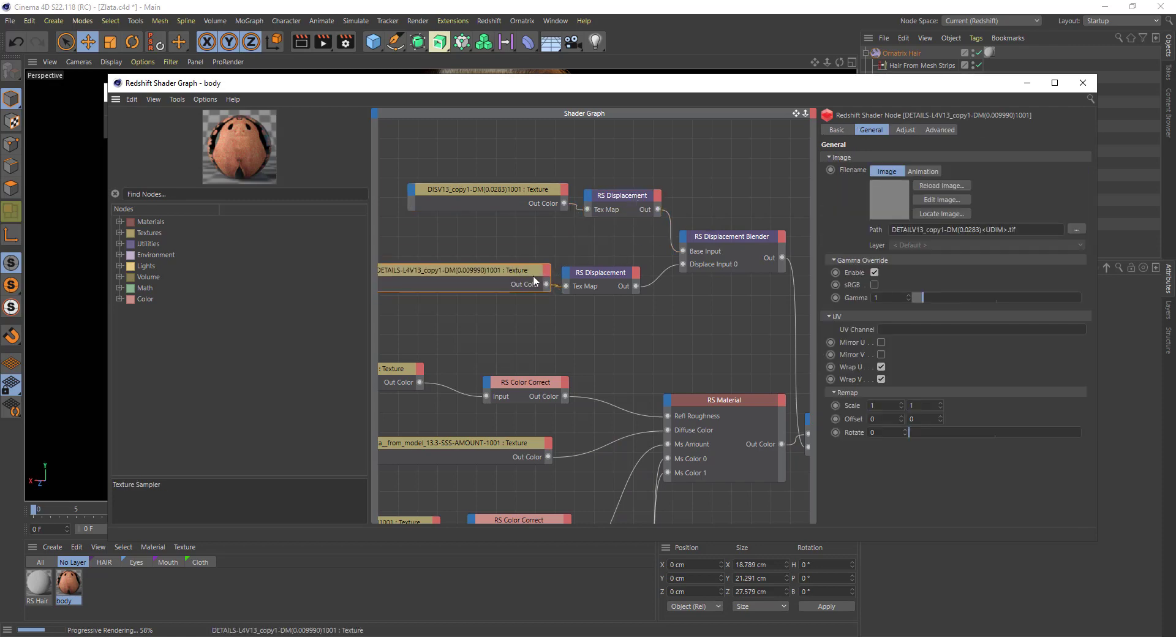
left_click(610, 274)
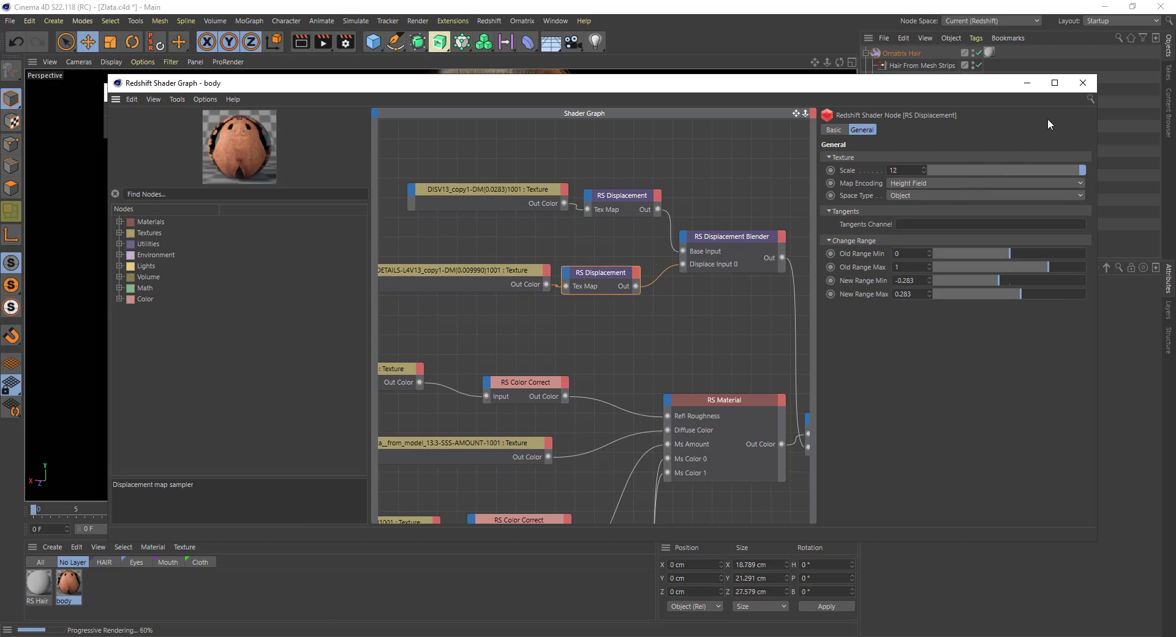
left_click(1079, 88)
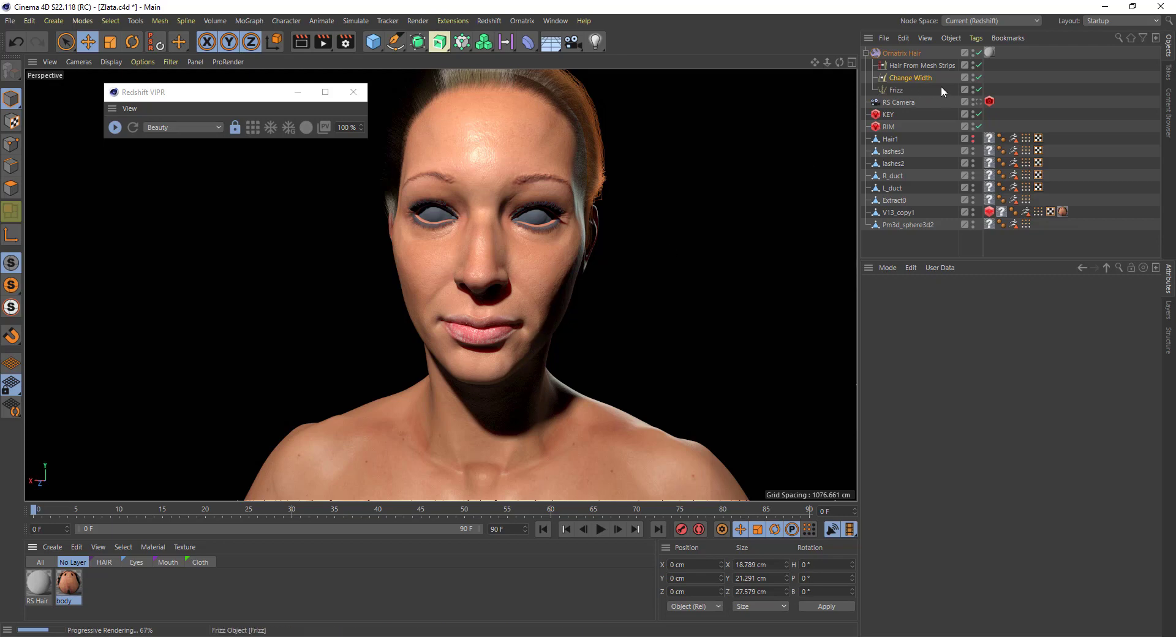
Toggle the RS Camera view and switch the Redshift viewport IPR to bucket rendering
left_click(977, 102)
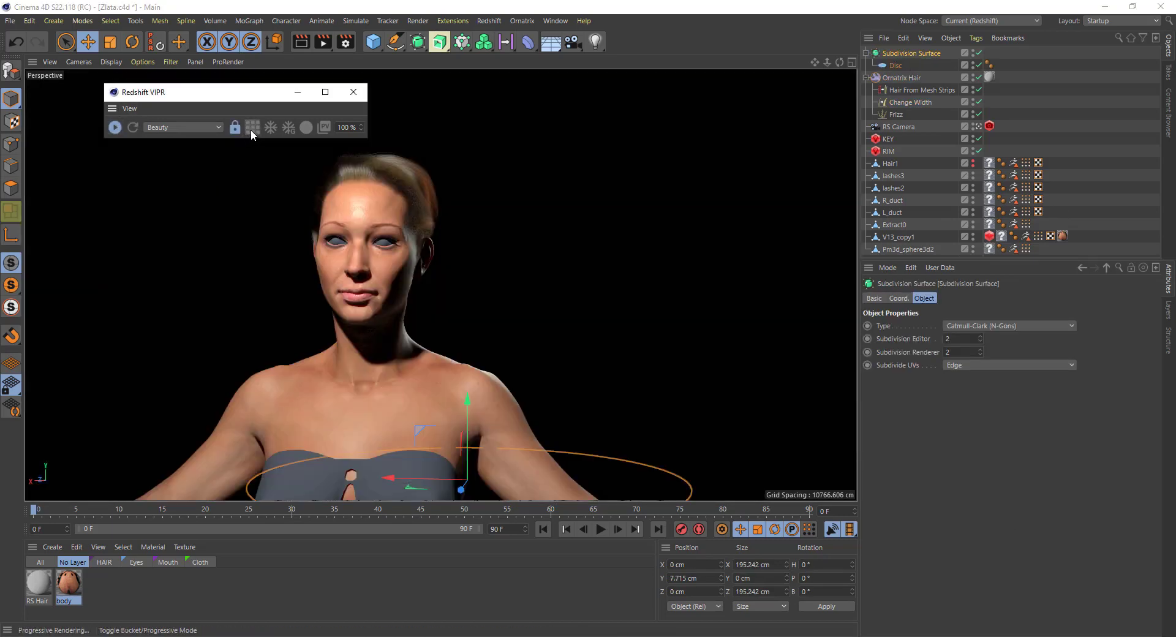
left_click(253, 127)
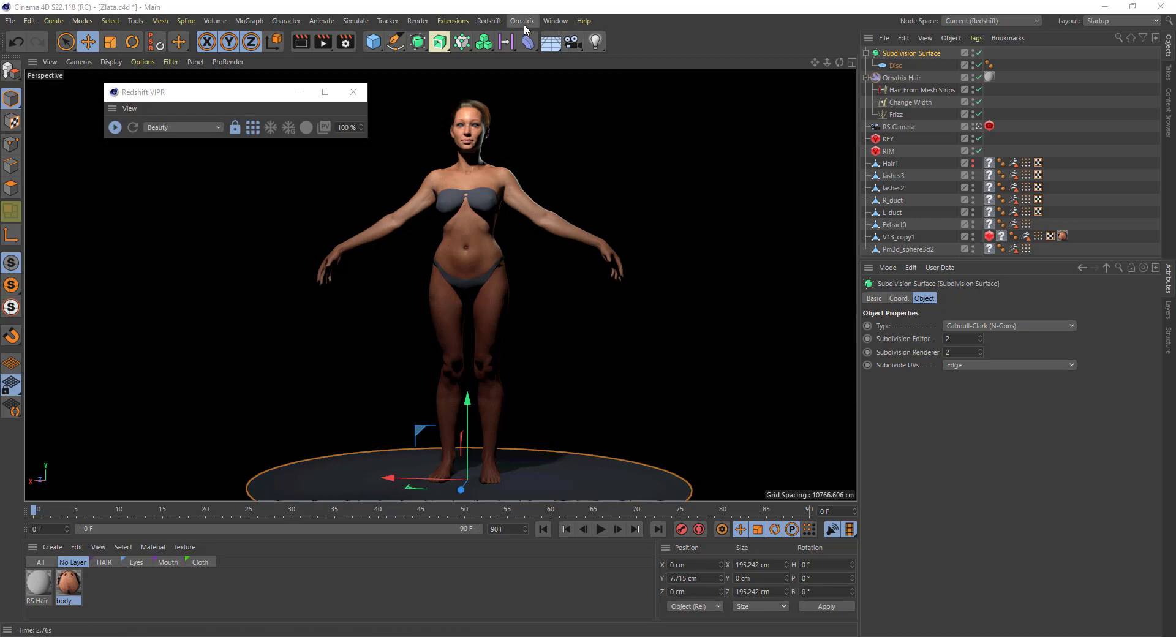
Bring up the Redshift RenderView, place it over the viewport, and render the full figure in it
left_click(484, 21)
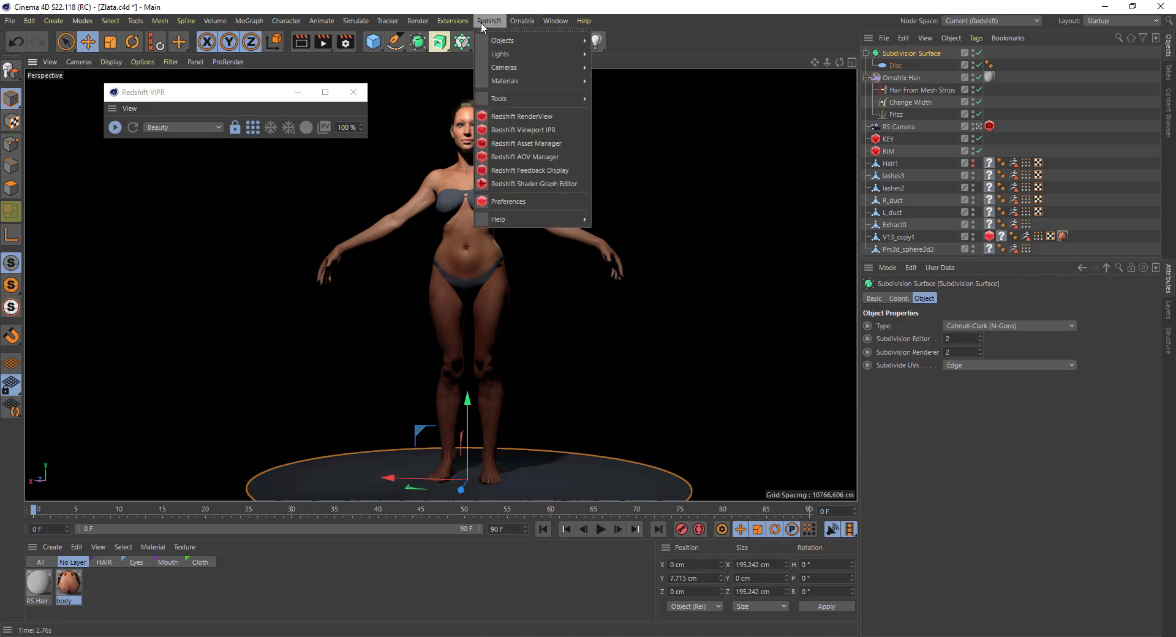
left_click(561, 116)
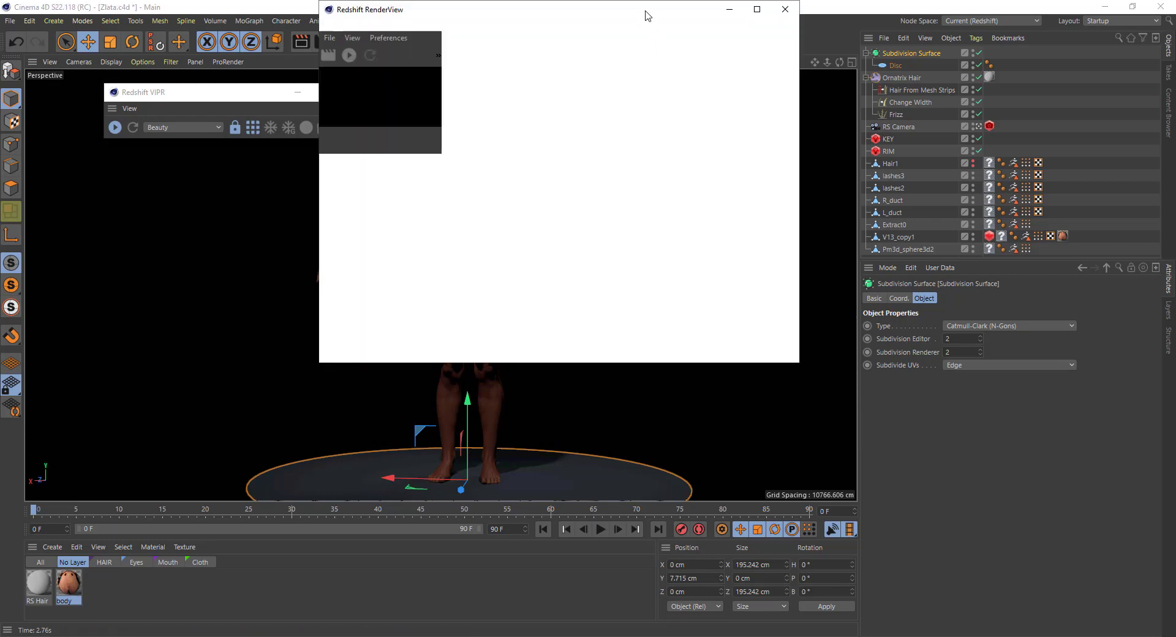
left_click_drag(643, 10, 627, 125)
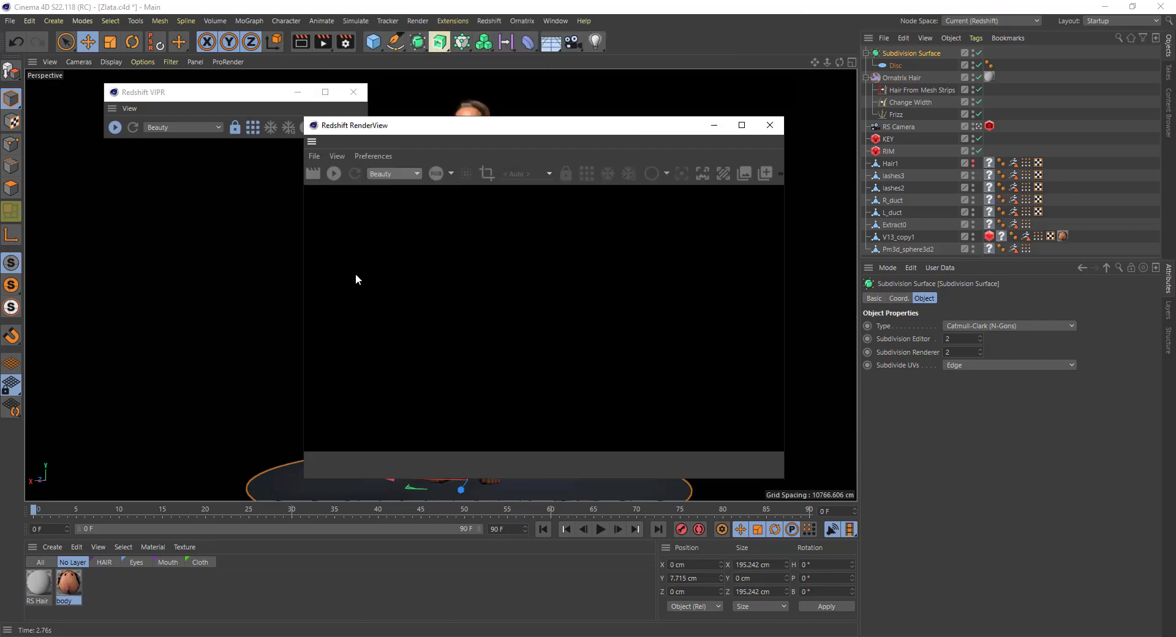
left_click(313, 175)
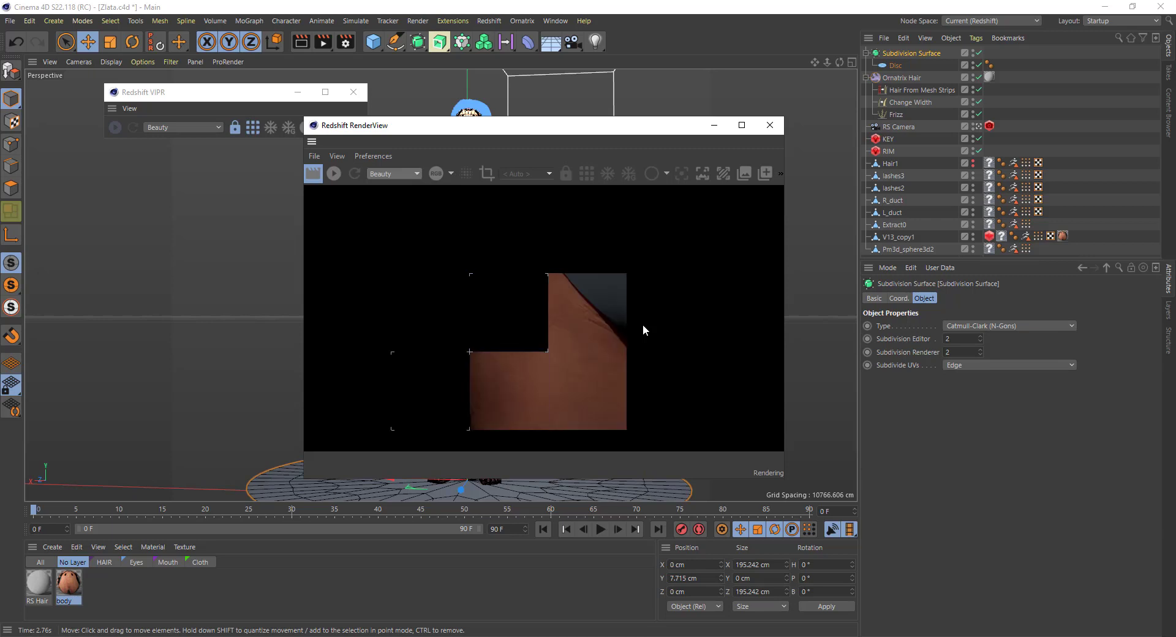
Examine the render in the RenderView from the head and torso down to the lower legs and back up
middle_click_drag(582, 292, 579, 362)
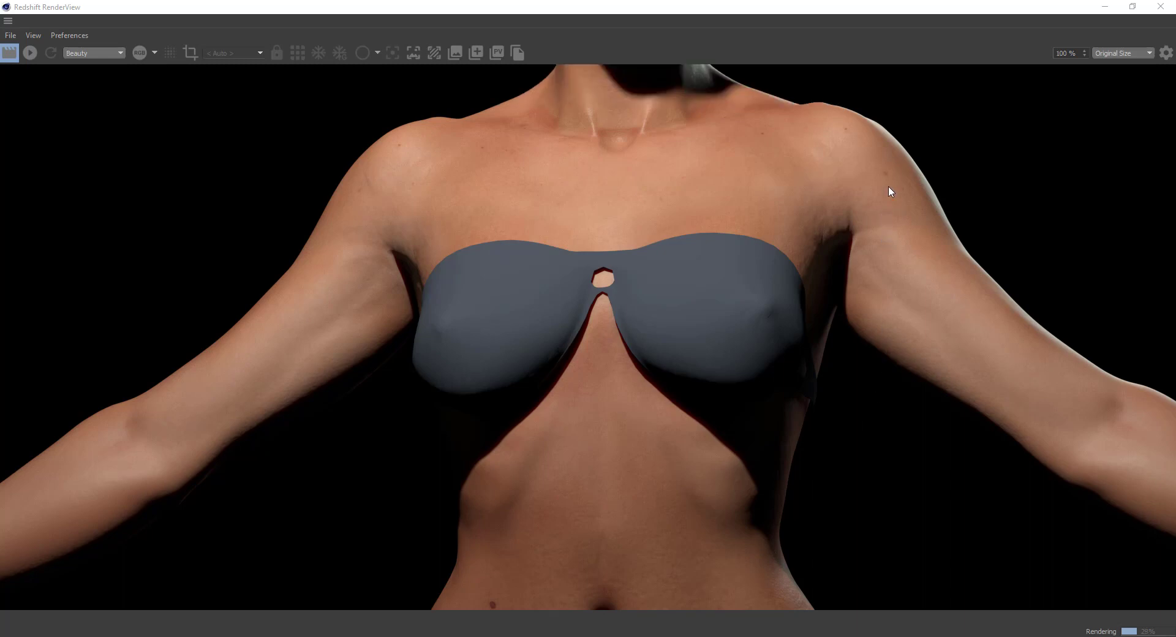
middle_click_drag(892, 181, 890, 475)
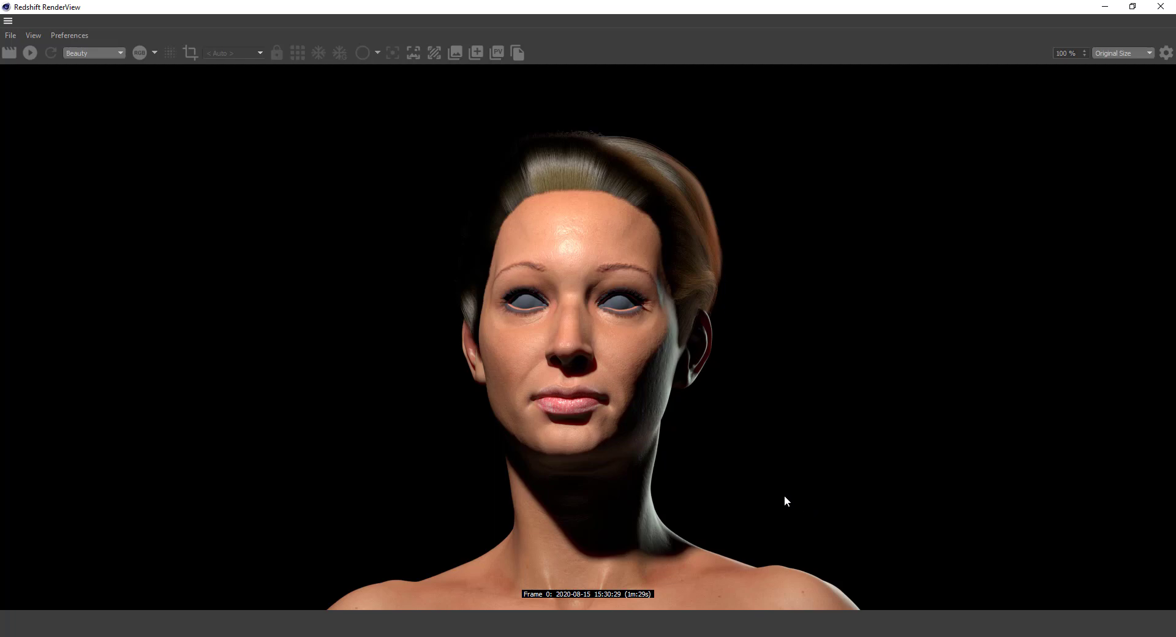
left_click_drag(795, 513, 841, 335)
left_click_drag(858, 452, 899, 90)
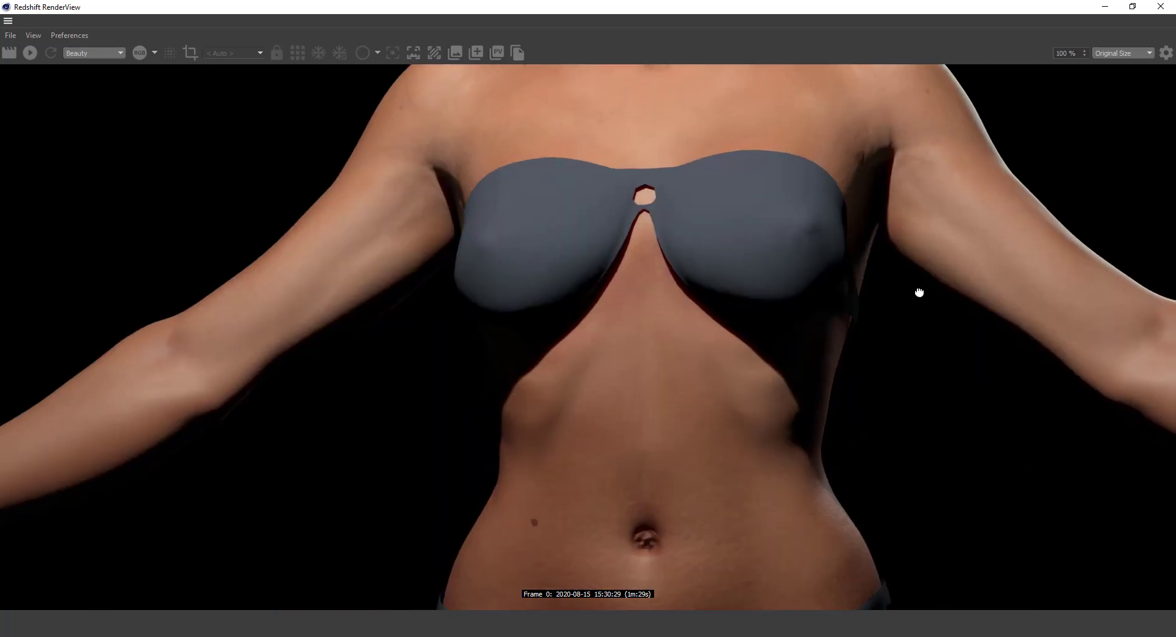
left_click_drag(919, 439, 961, 112)
left_click_drag(950, 402, 948, 157)
left_click_drag(934, 429, 973, 119)
left_click_drag(928, 399, 935, 308)
left_click_drag(929, 227, 934, 566)
left_click_drag(926, 418, 931, 573)
left_click_drag(937, 490, 944, 276)
left_click_drag(923, 470, 927, 242)
left_click_drag(924, 440, 925, 579)
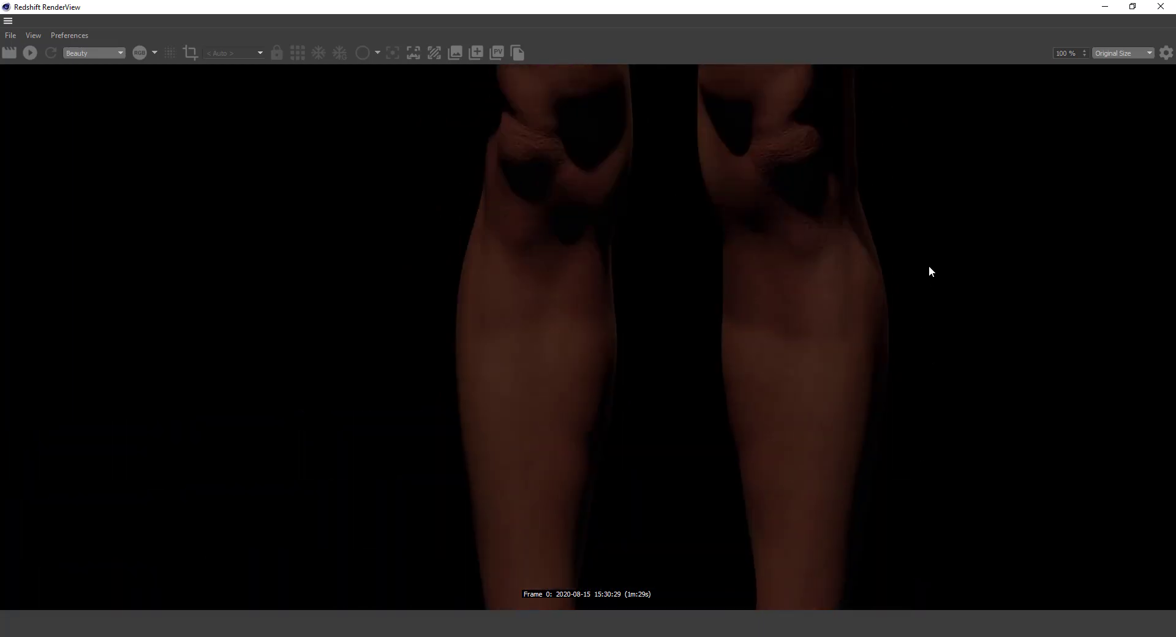
left_click_drag(921, 98, 901, 552)
left_click_drag(913, 208, 908, 482)
left_click_drag(909, 166, 897, 541)
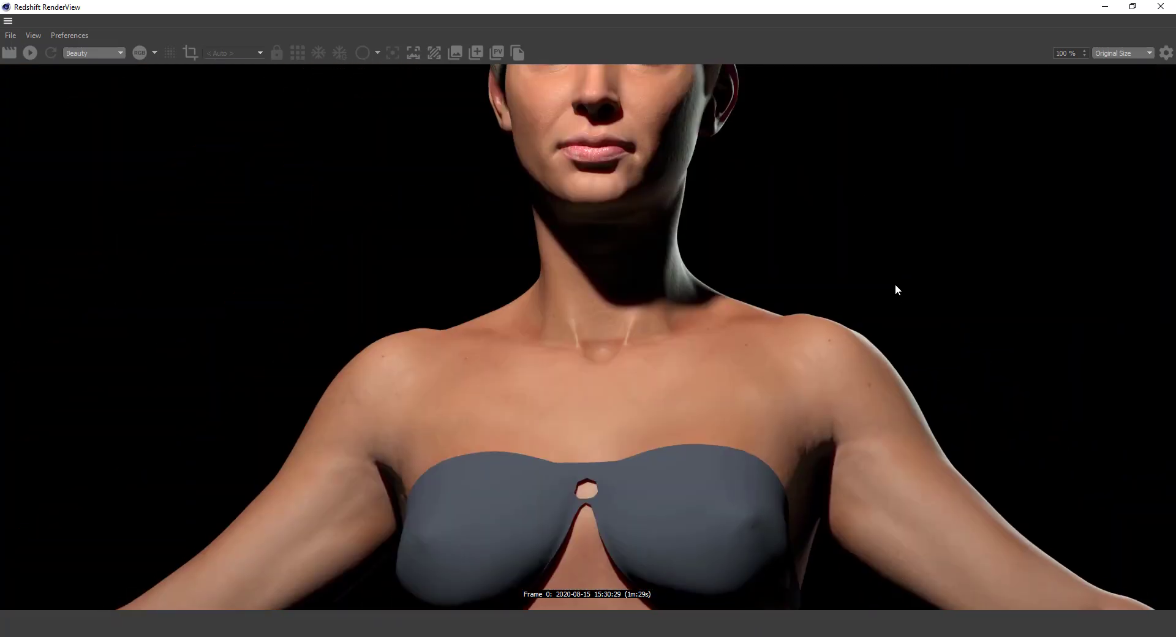